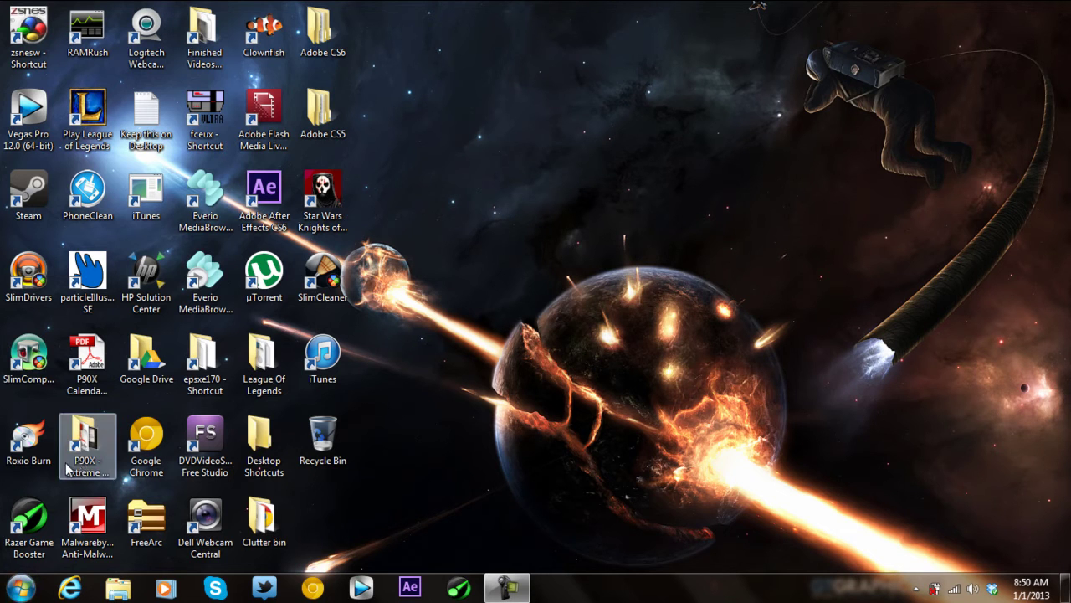
Search the installed programs for "Windows Live" and open Windows Live Movie Maker
left_click(18, 590)
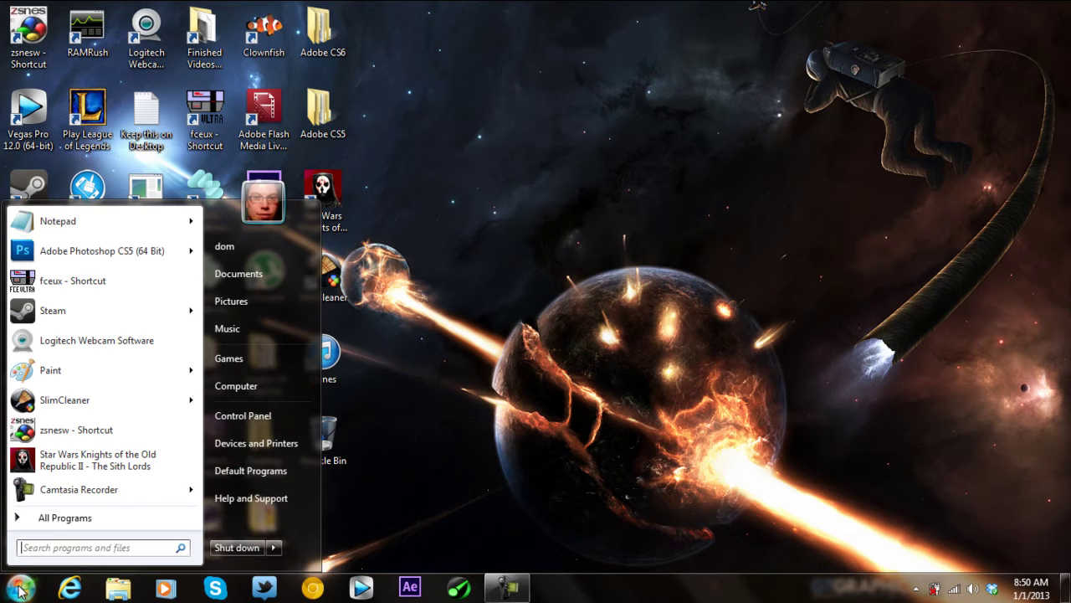
left_click(85, 548)
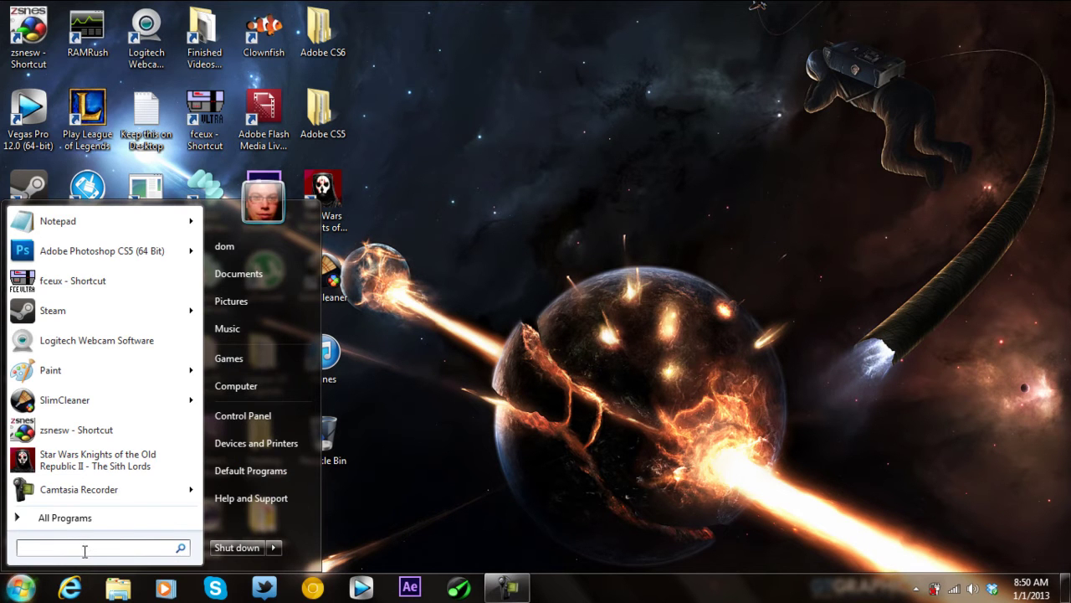
type("Windows")
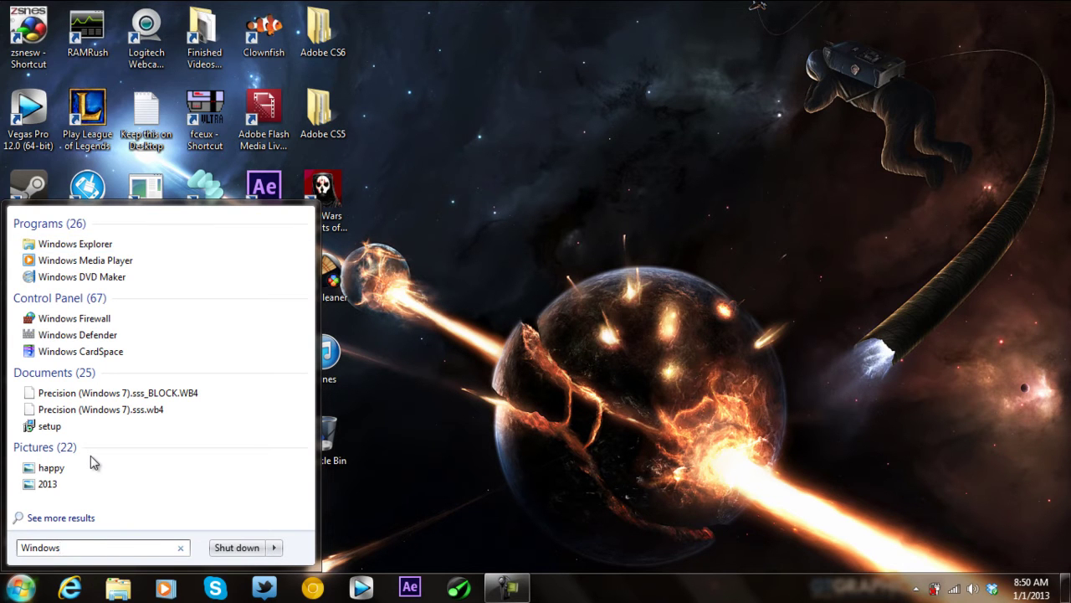
type(" Live")
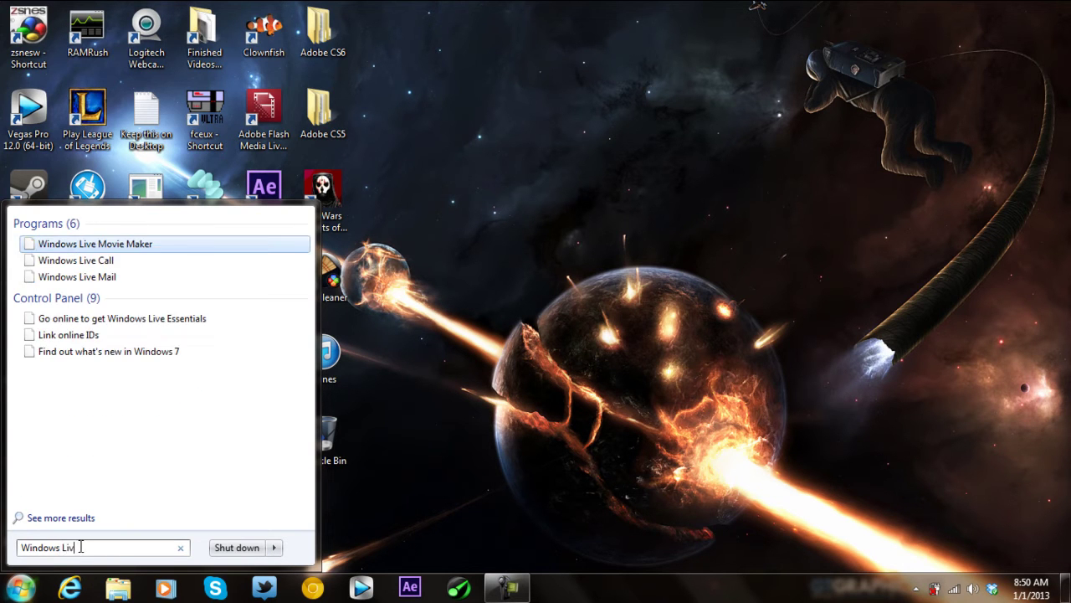
left_click(133, 248)
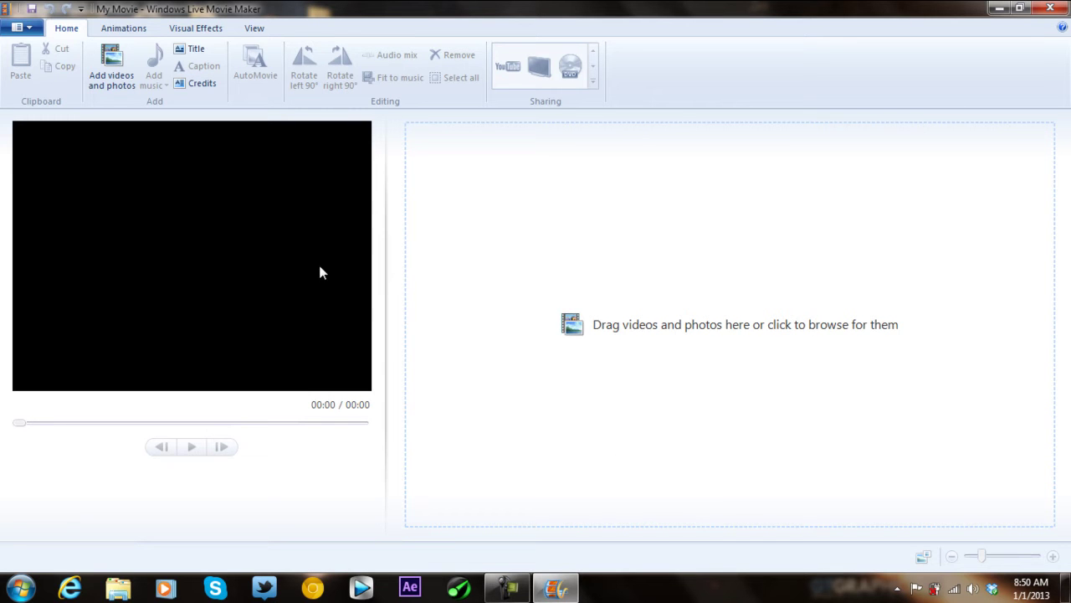
Import Video 18 from the Logitech Webcam folder into the empty movie project
left_click(113, 67)
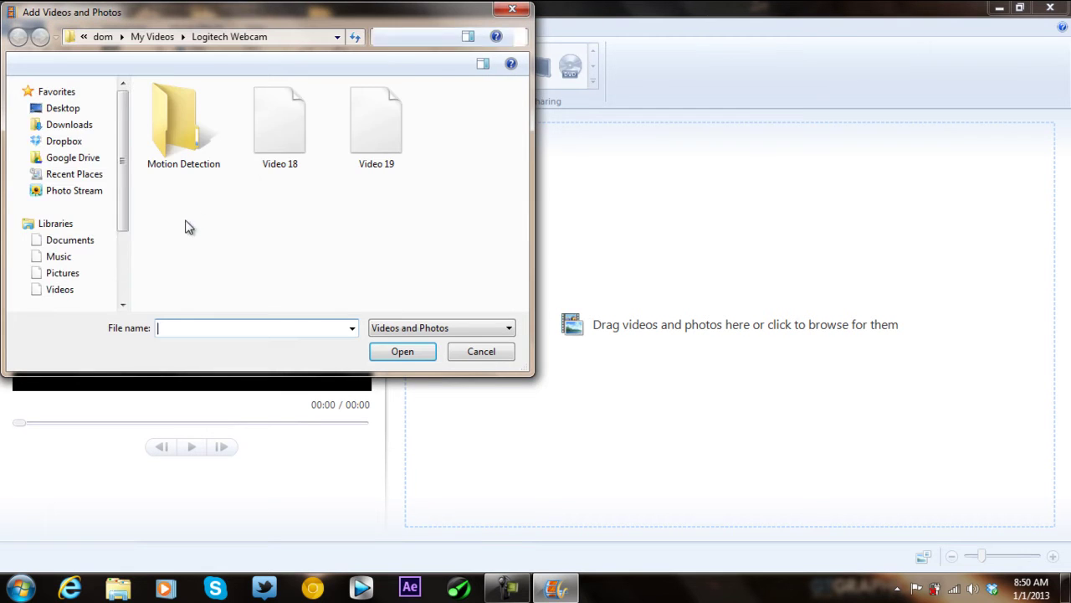
left_click(284, 142)
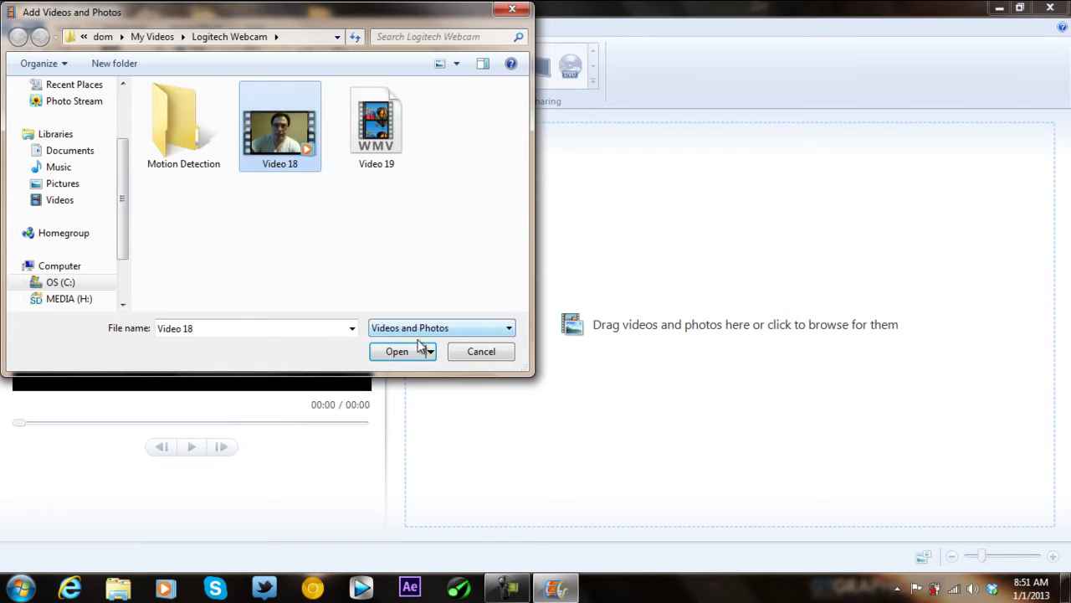
left_click(404, 351)
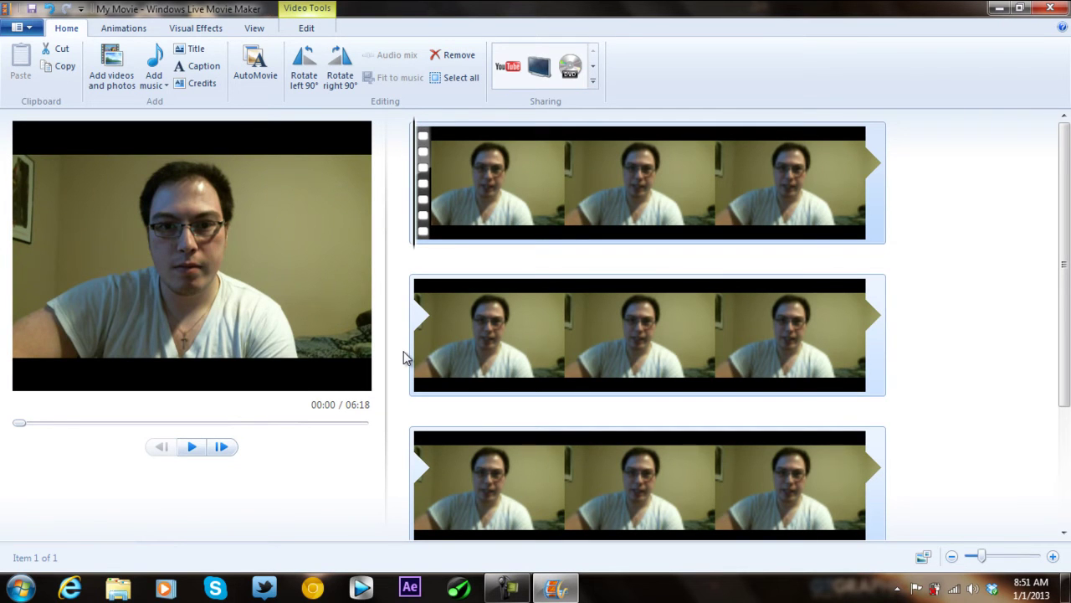
Add Video 19 from the same folder as the second clip in the storyboard
left_click(115, 75)
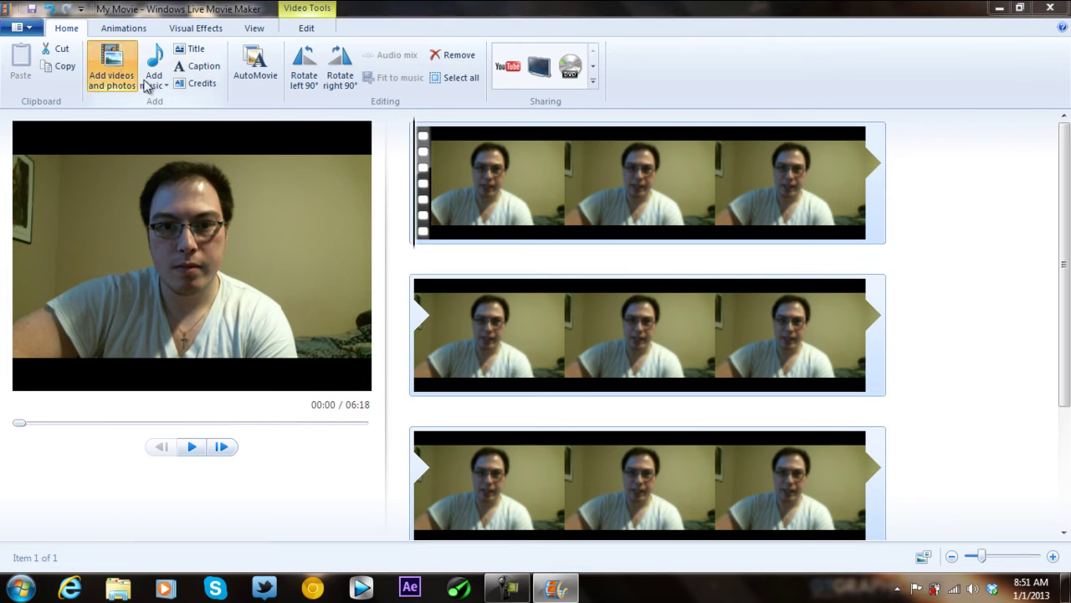
double_click(366, 131)
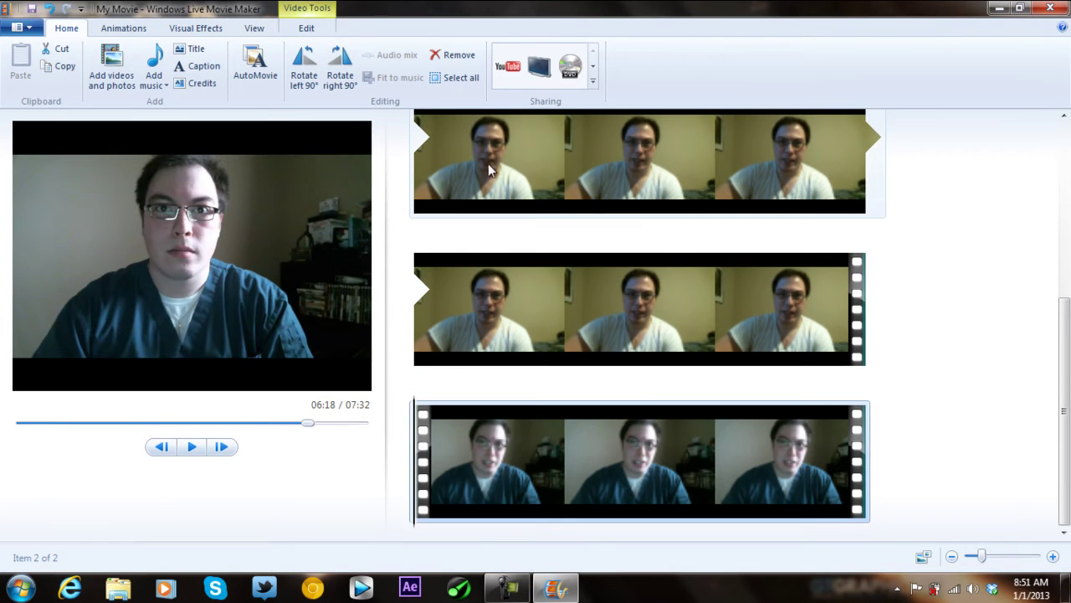
left_click_drag(431, 469, 519, 249)
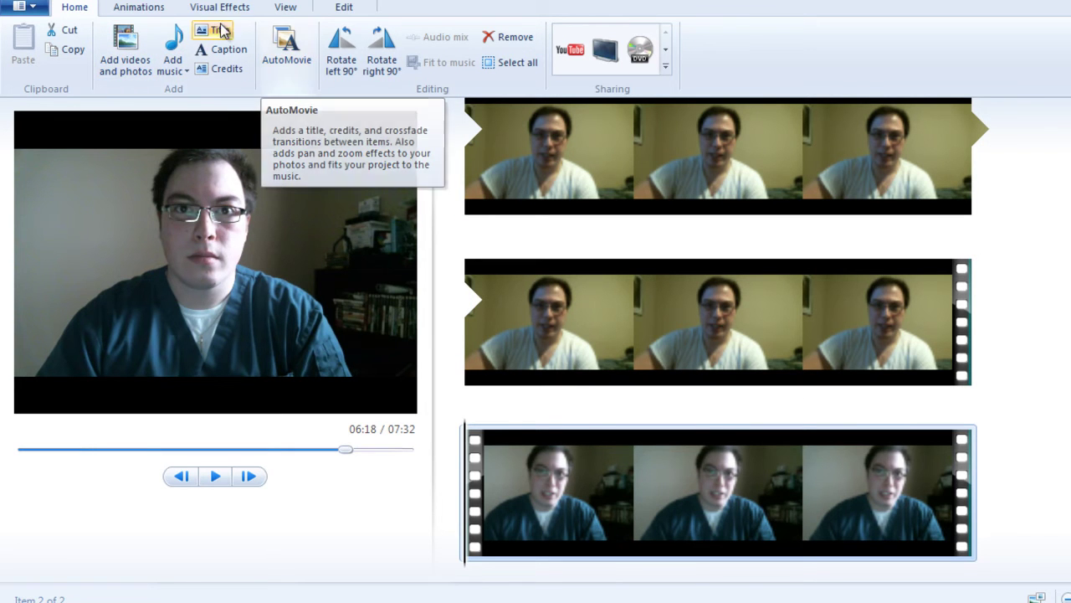
Try the pixelating transition at the start of the first clip and play a short preview of it
left_click(142, 14)
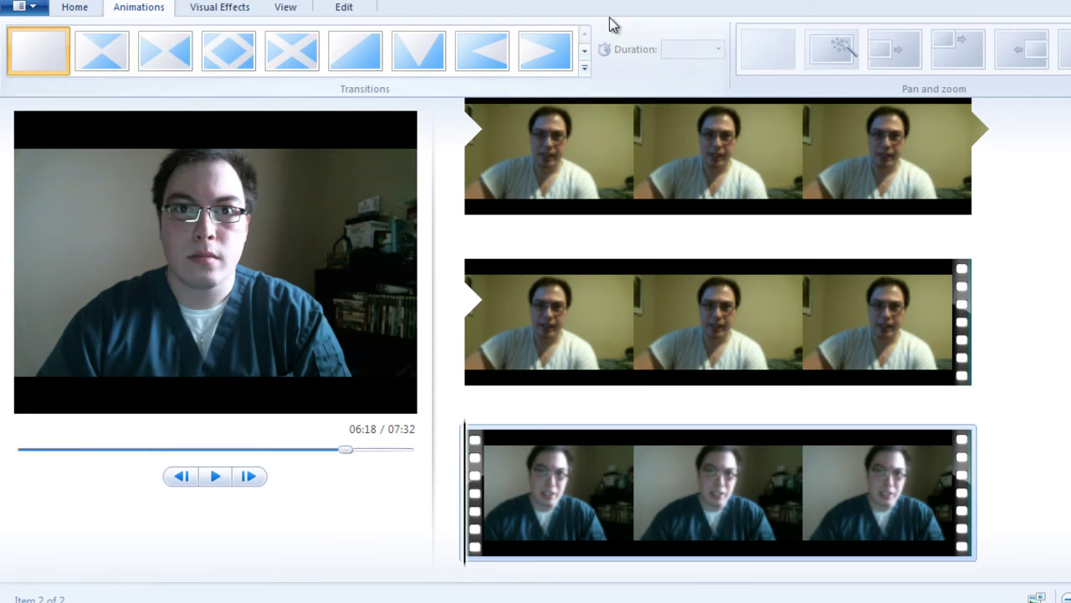
left_click(476, 138)
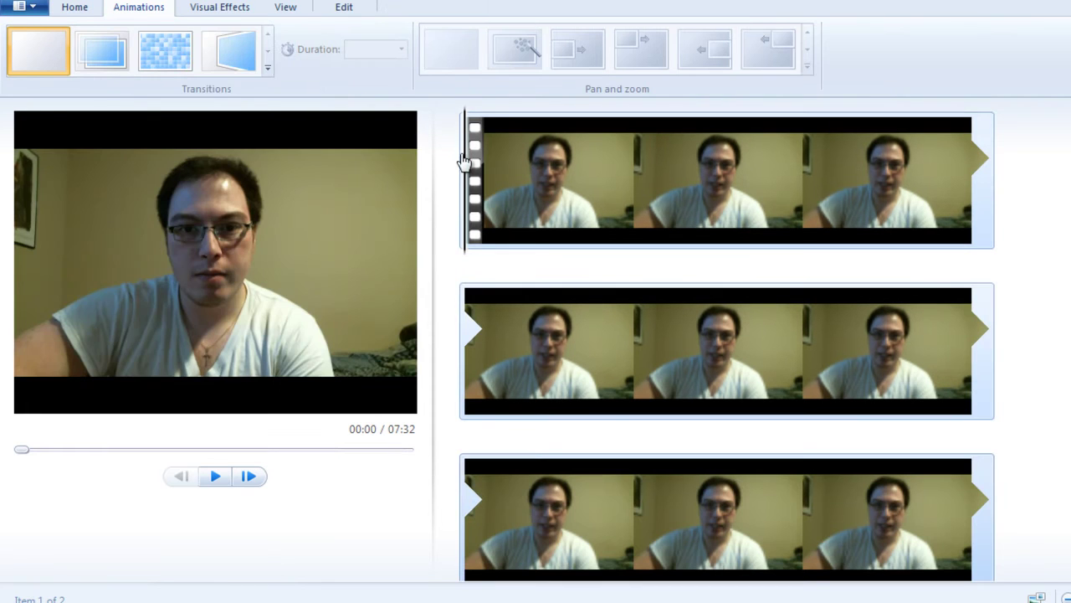
left_click(178, 45)
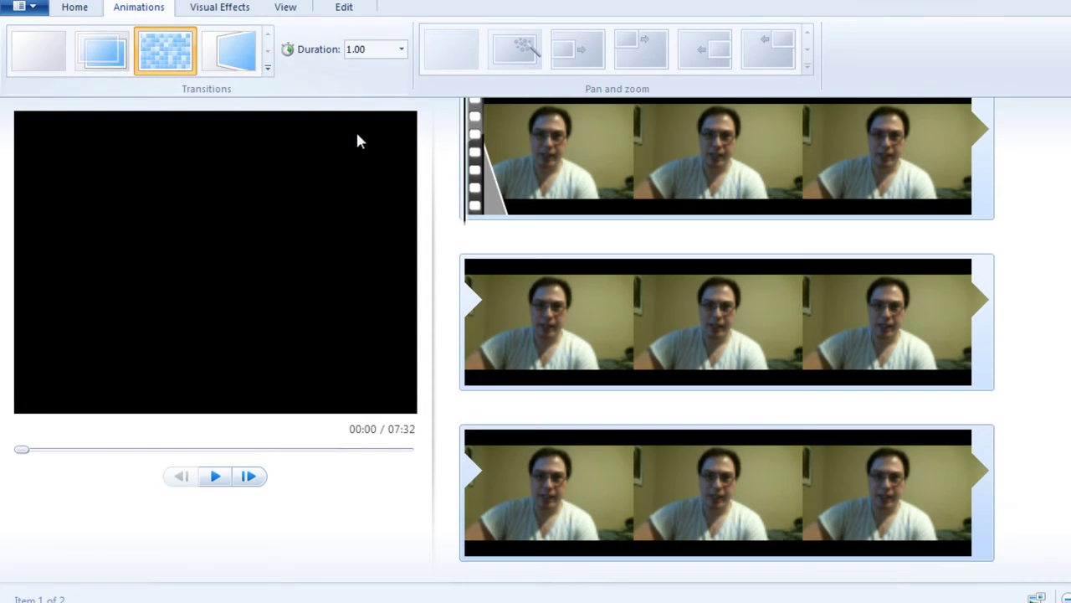
left_click(215, 477)
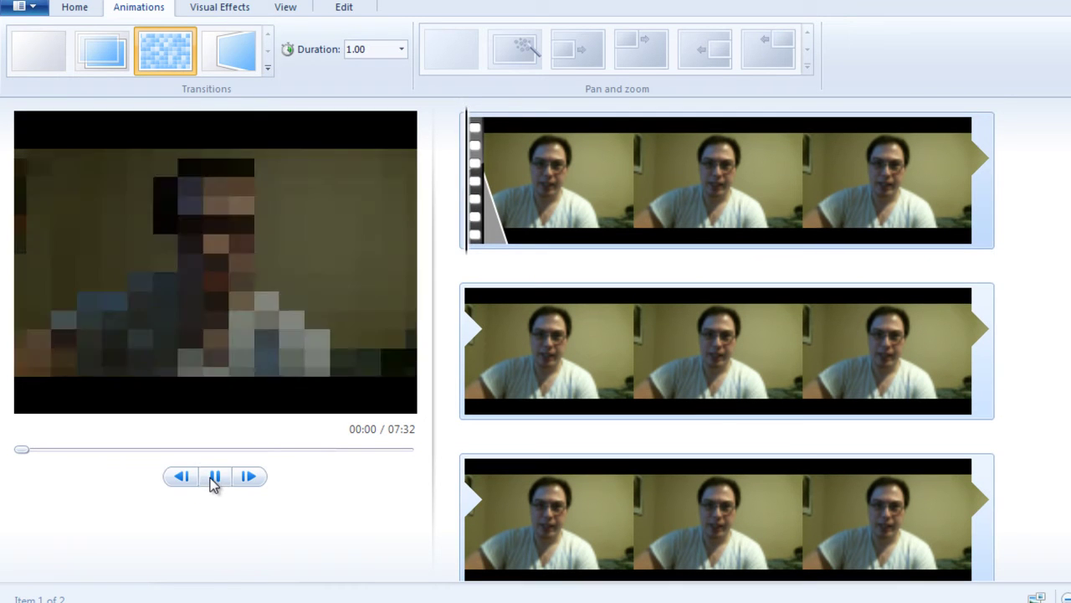
left_click(215, 477)
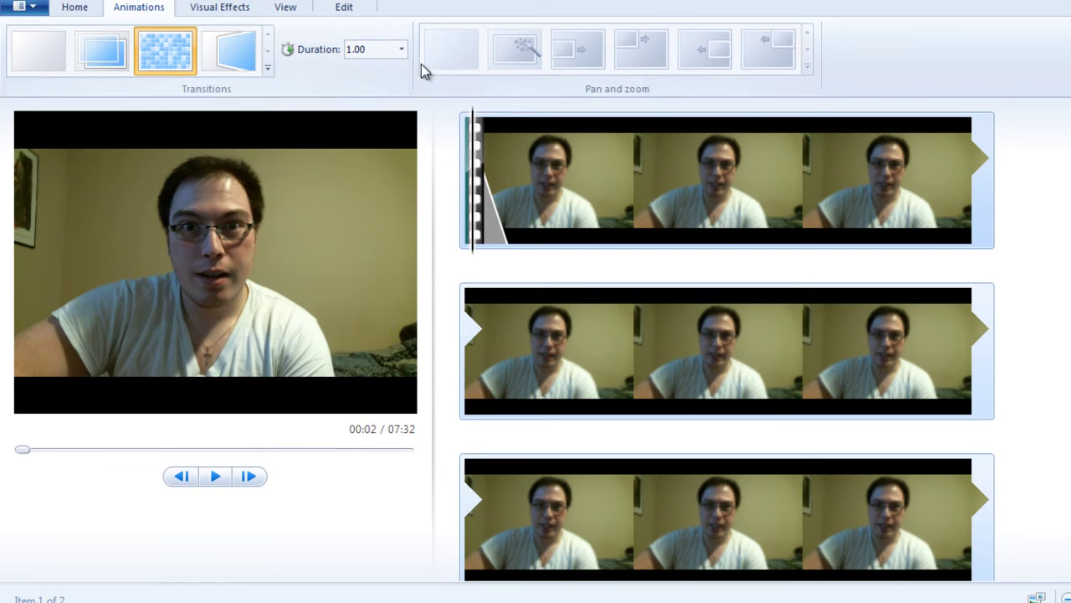
Apply the crossfade transition to the first clip, preview it and set the transition duration to 2.00
left_click(112, 66)
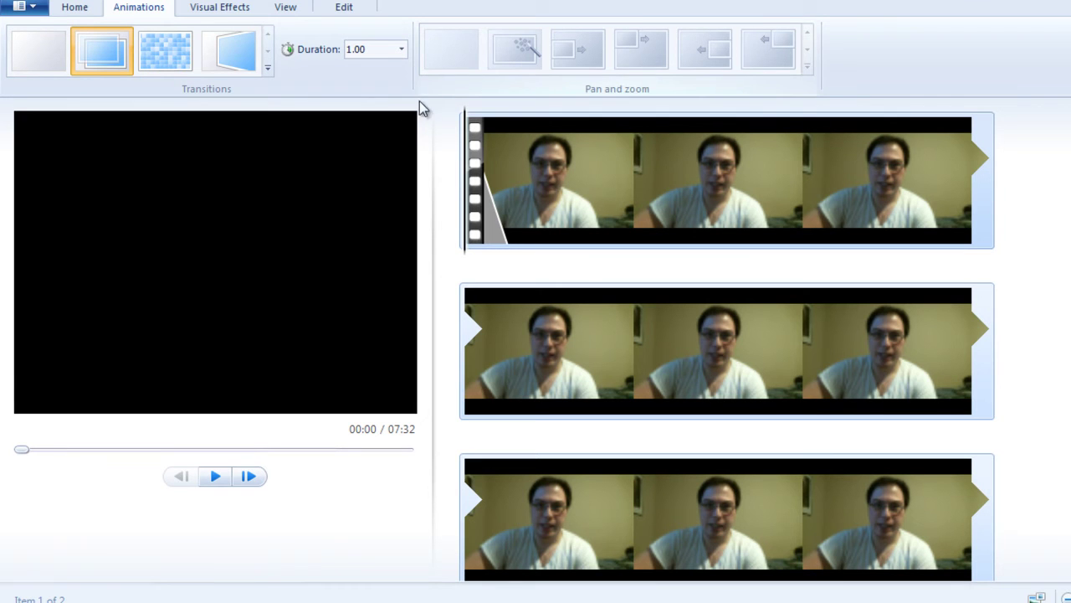
left_click(218, 476)
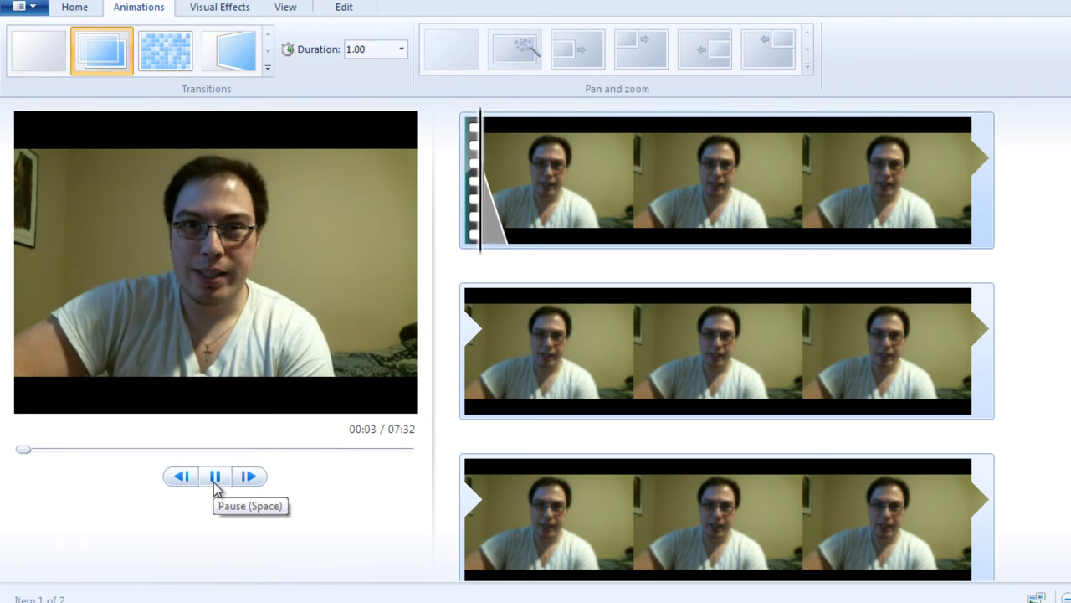
left_click(215, 478)
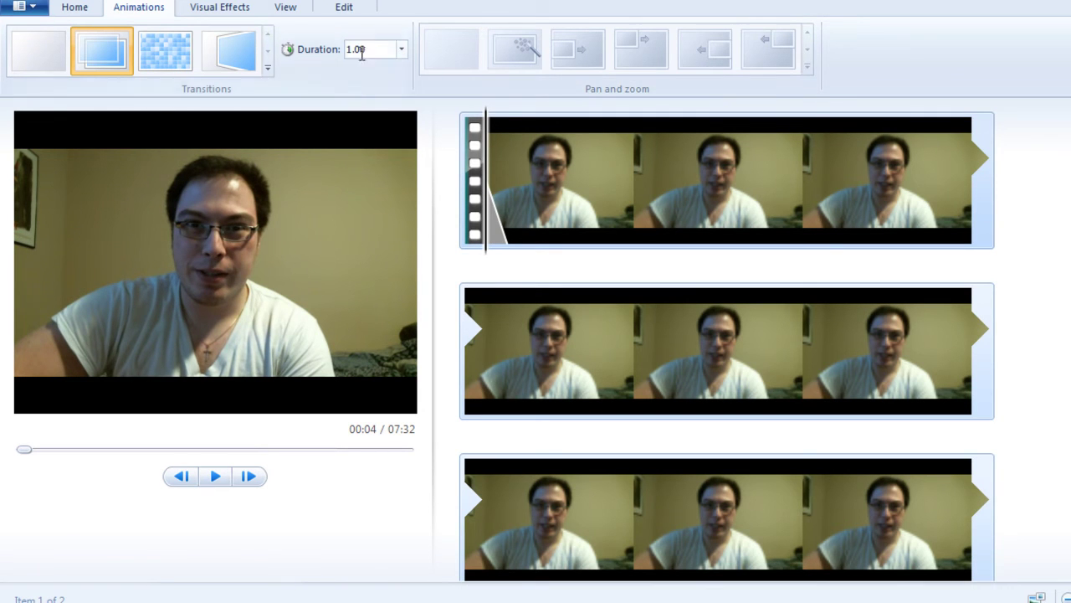
left_click(403, 50)
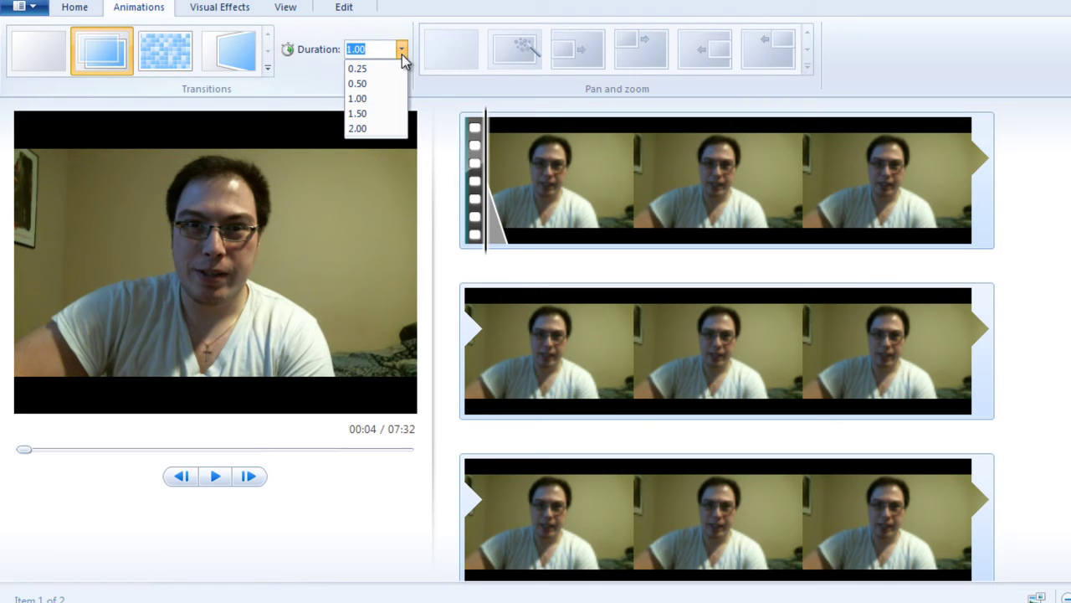
left_click(356, 129)
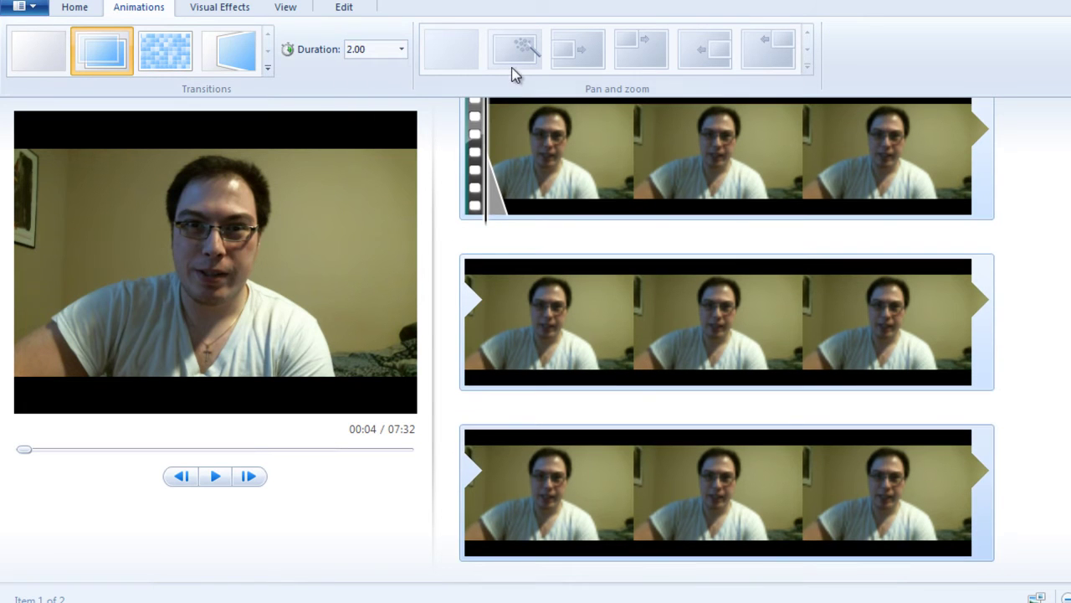
Apply the blue-tinted visual effect to the first clip, preview it and raise the clip's brightness slightly
left_click(284, 8)
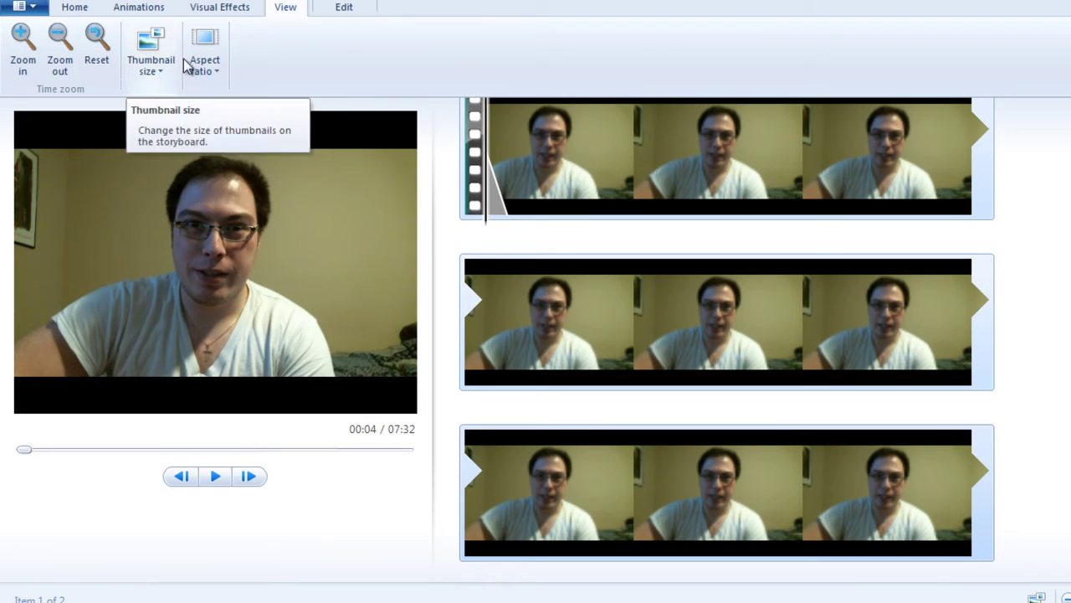
left_click(228, 12)
left_click(546, 67)
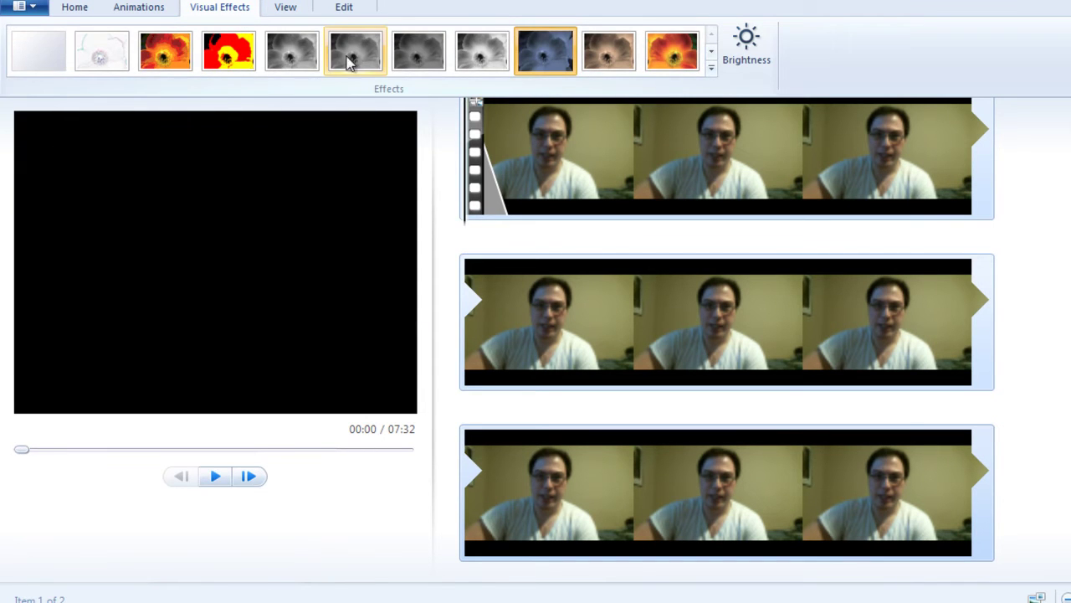
left_click(214, 476)
left_click(216, 477)
left_click(741, 46)
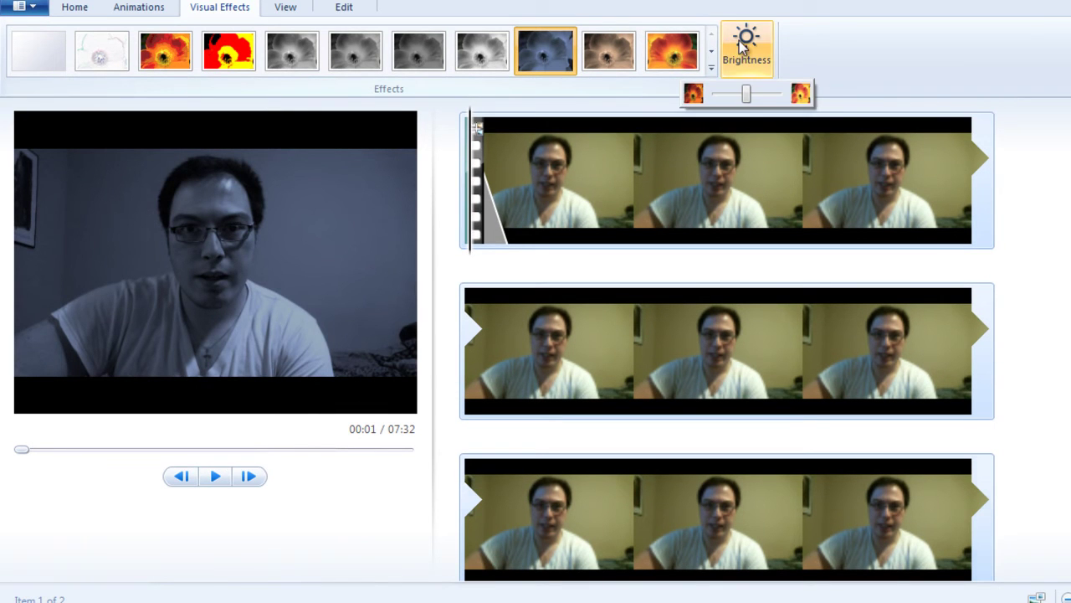
mouse_move(750, 94)
left_mouse_down()
mouse_move(772, 95)
mouse_move(756, 95)
left_mouse_up()
left_click(286, 12)
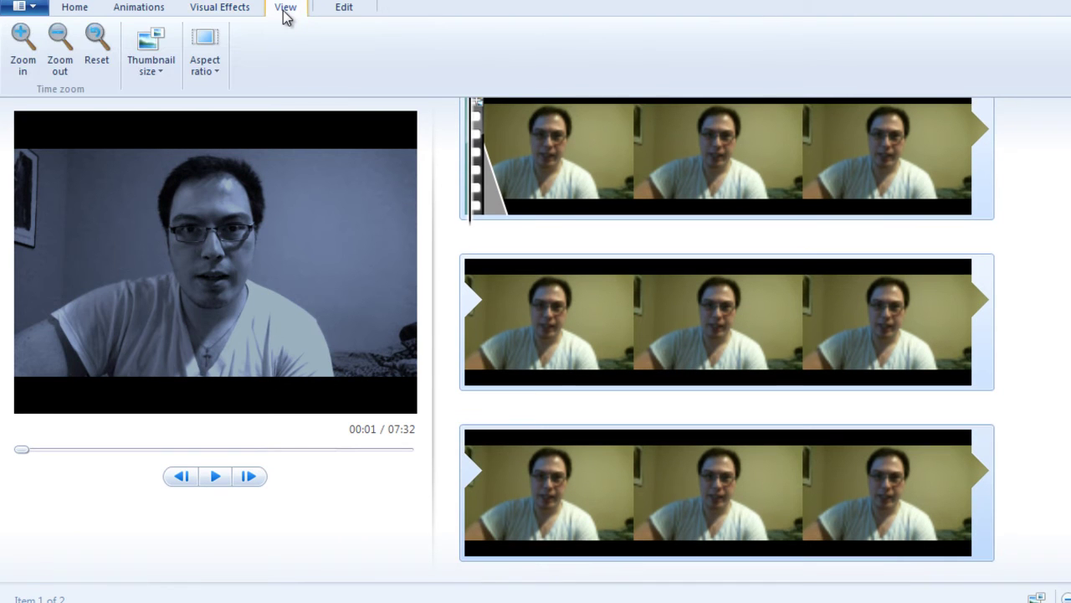
left_click(344, 8)
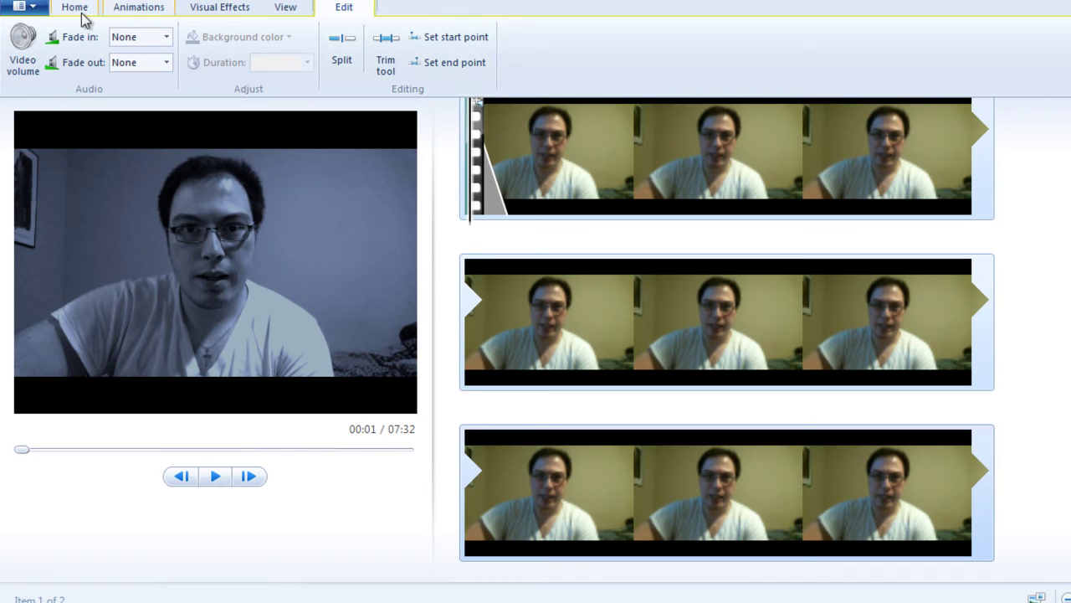
left_click(239, 10)
left_click(273, 12)
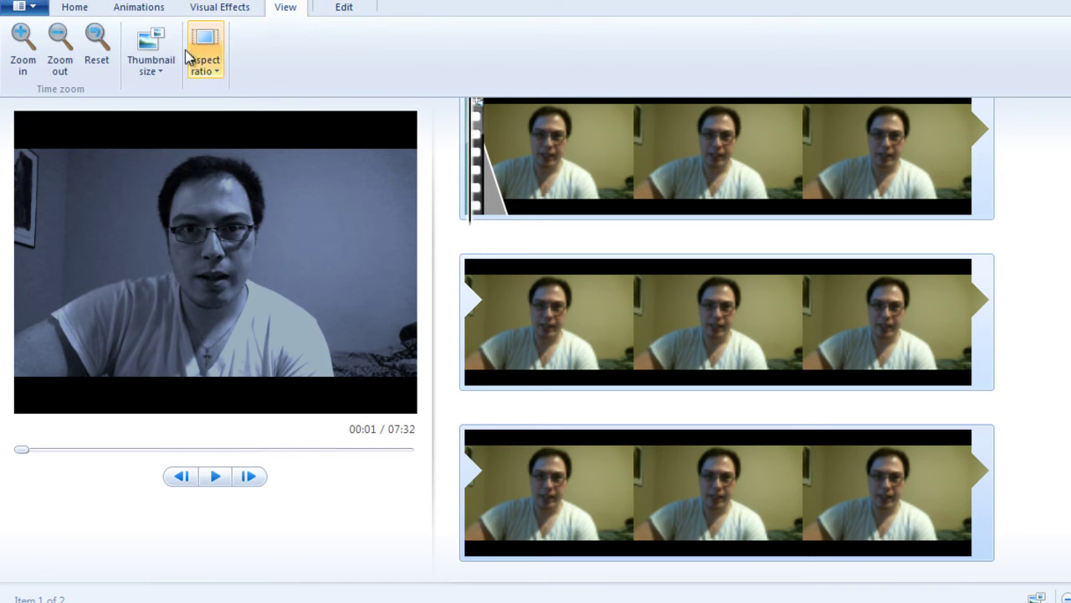
left_click(138, 10)
left_click(210, 13)
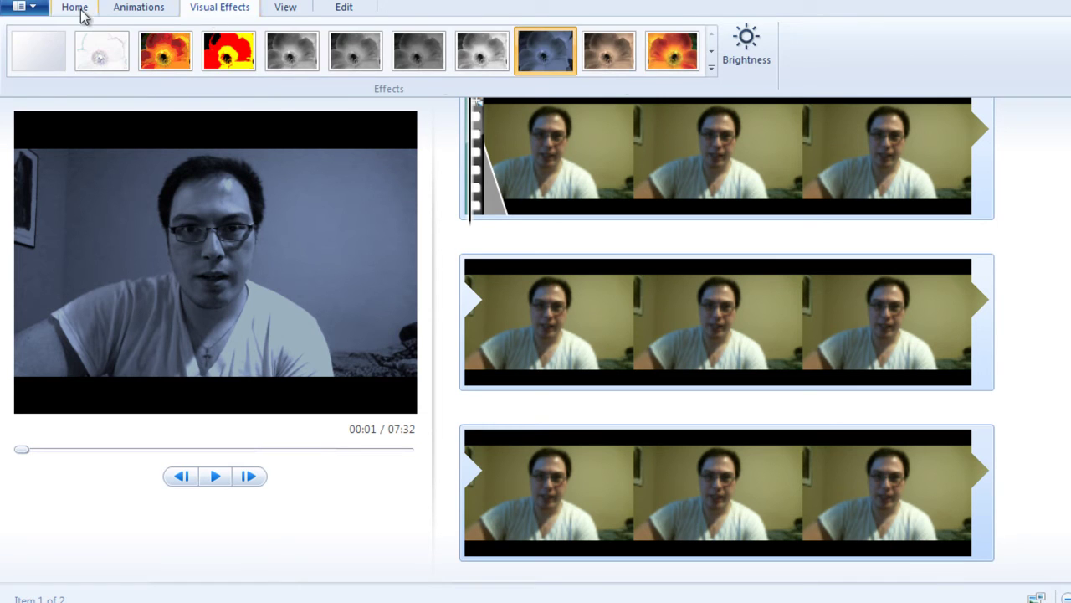
left_click(74, 8)
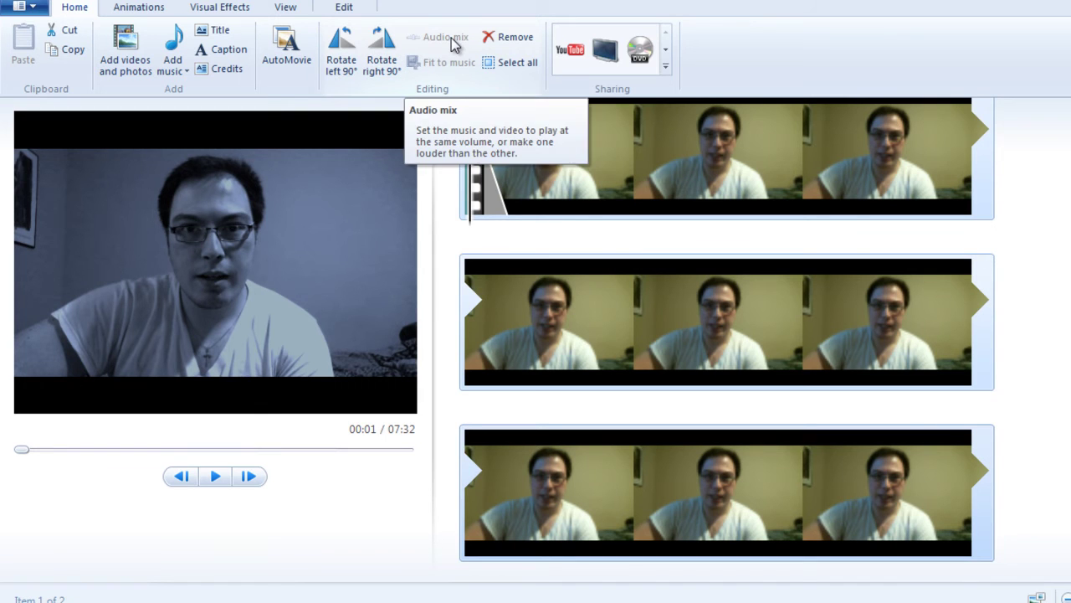
Select all clips in the storyboard and look through the available sharing presets down to the e-mail option
left_click(500, 67)
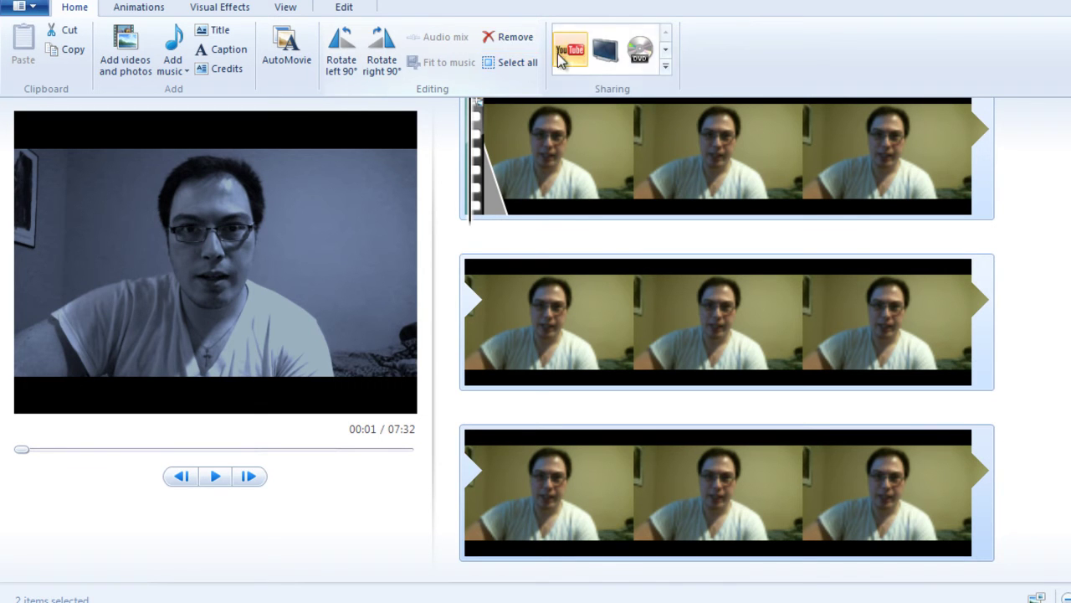
left_click(665, 49)
left_click(666, 49)
left_click(665, 50)
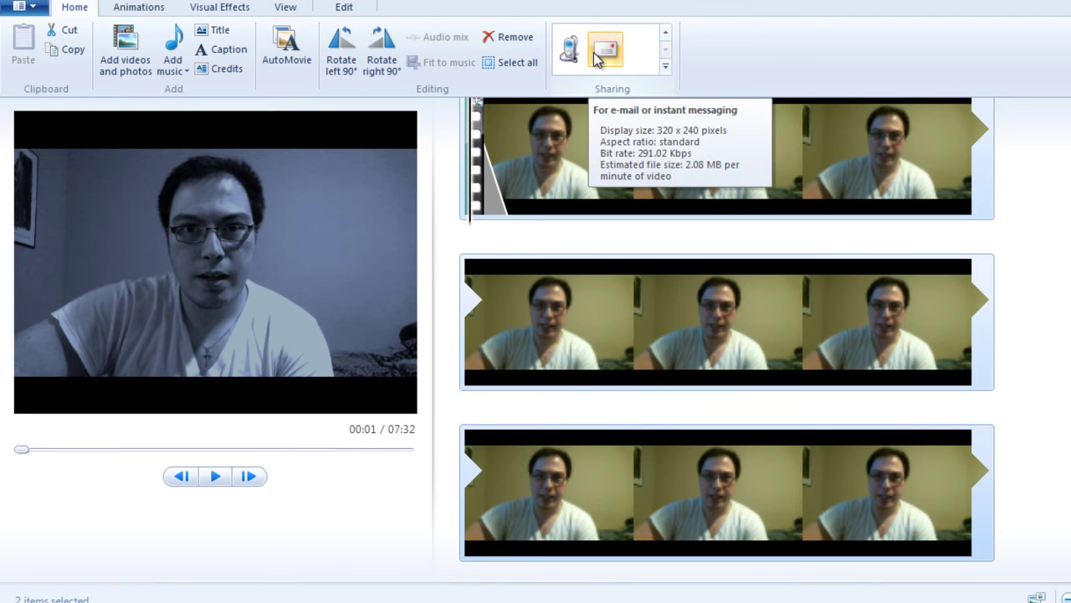
Apply the crossfade transition to both selected clips and play a short preview
left_click(133, 17)
left_click(104, 58)
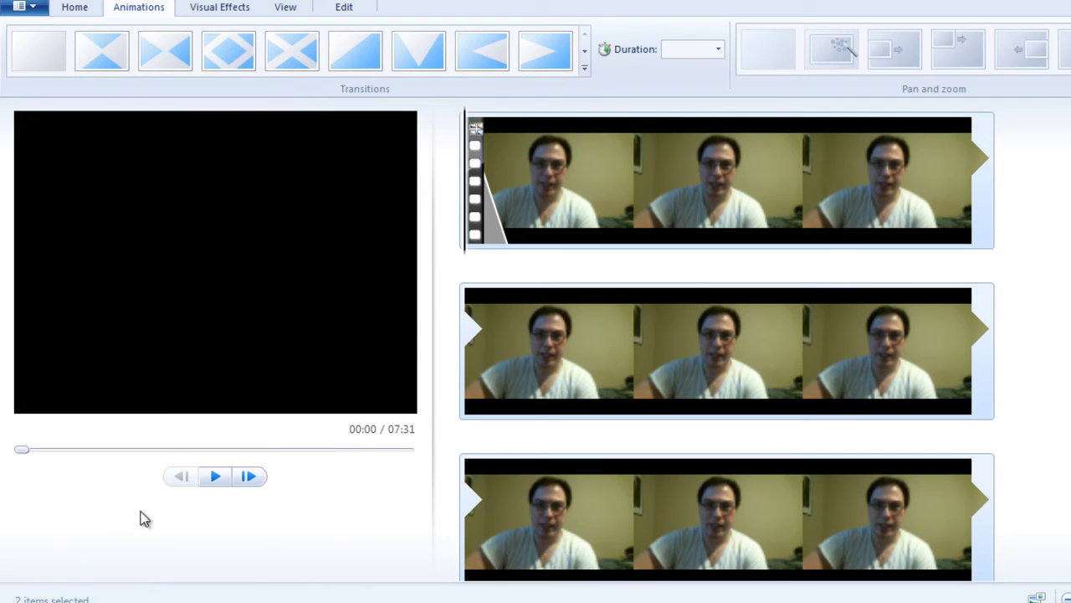
left_click(215, 482)
left_click(218, 475)
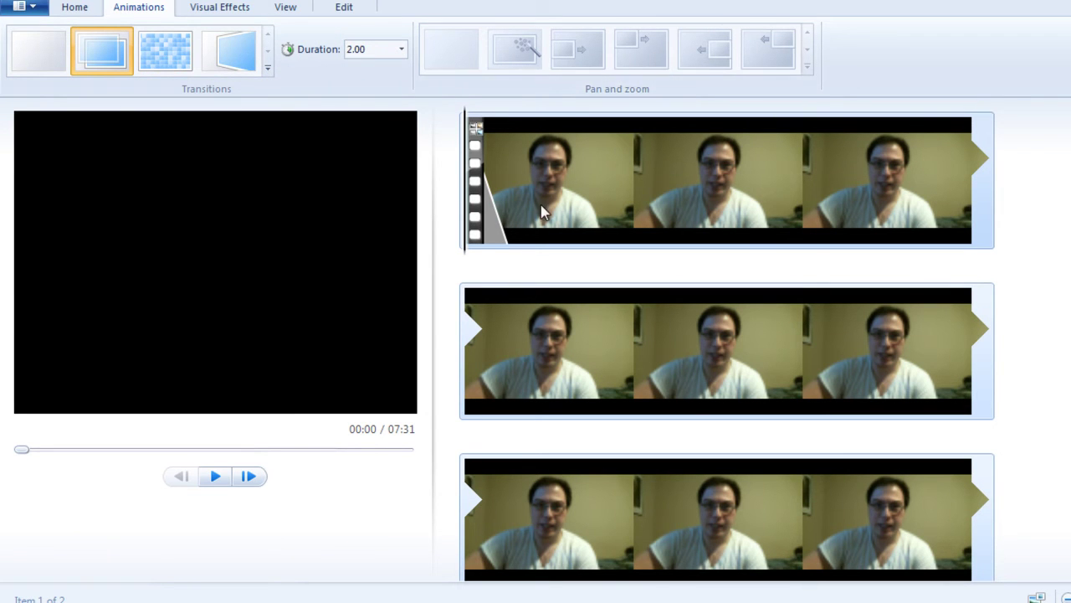
Move the playhead to about 00:33 in the first clip and change its visual effect to Black and white
left_click_drag(469, 259, 640, 262)
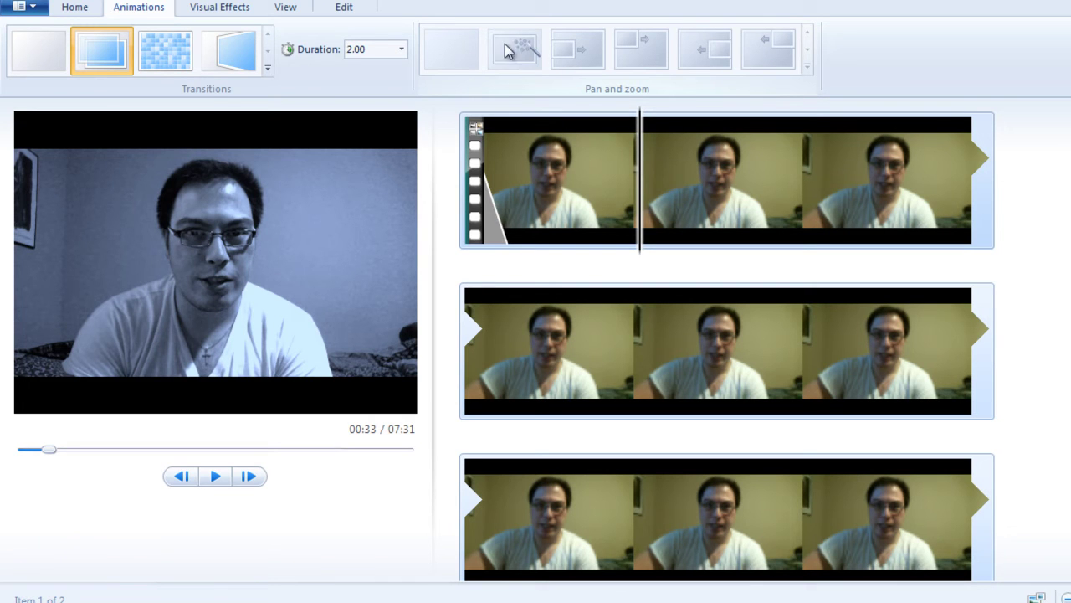
left_click(246, 7)
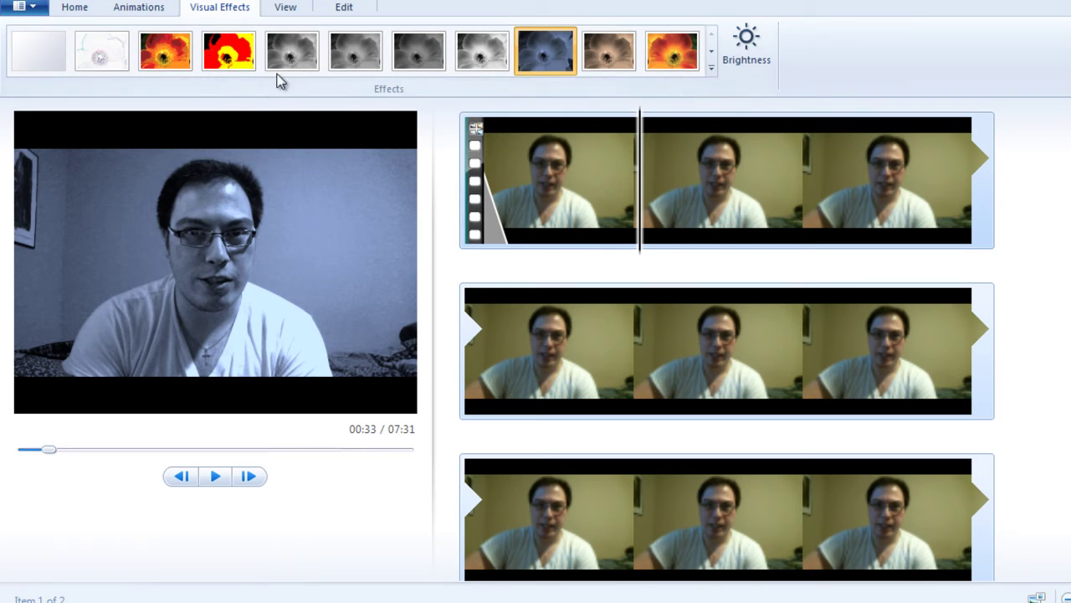
left_click(310, 49)
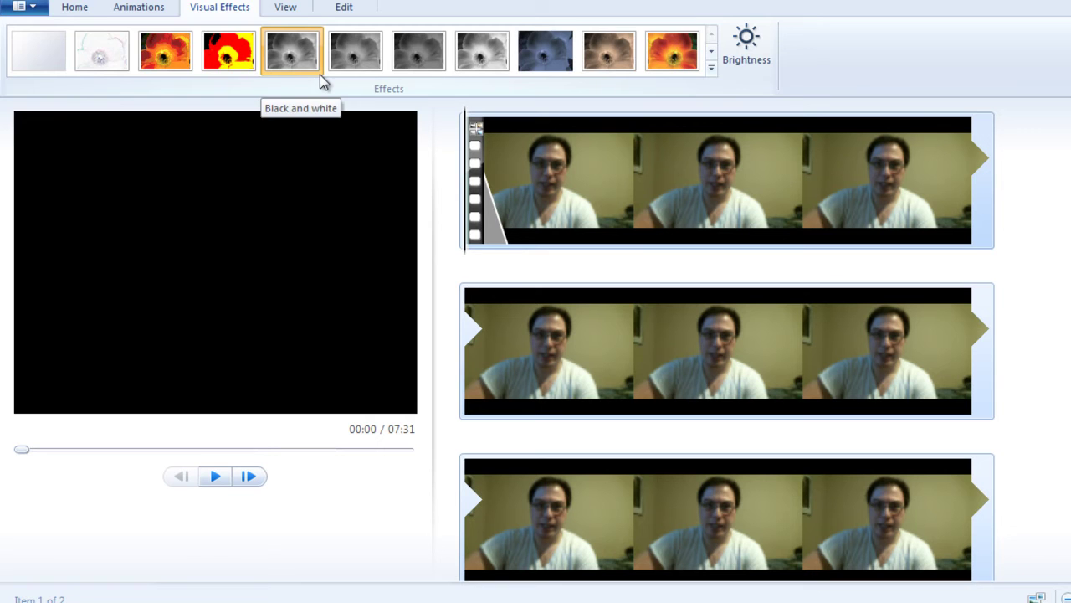
Set the storyboard's thumbnail size to small icons
left_click(285, 10)
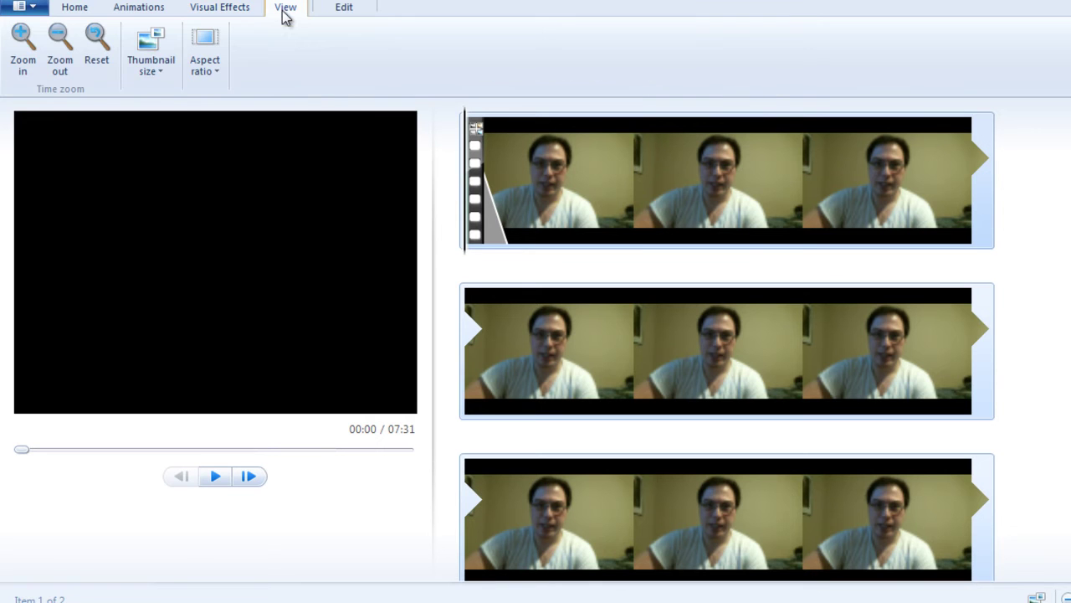
left_click(161, 70)
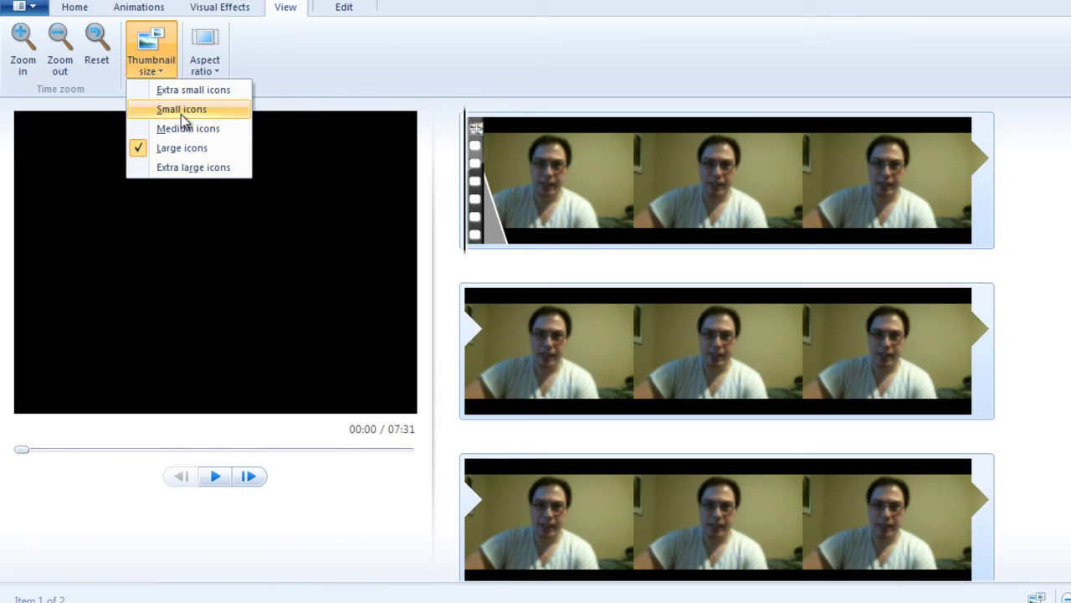
left_click(182, 113)
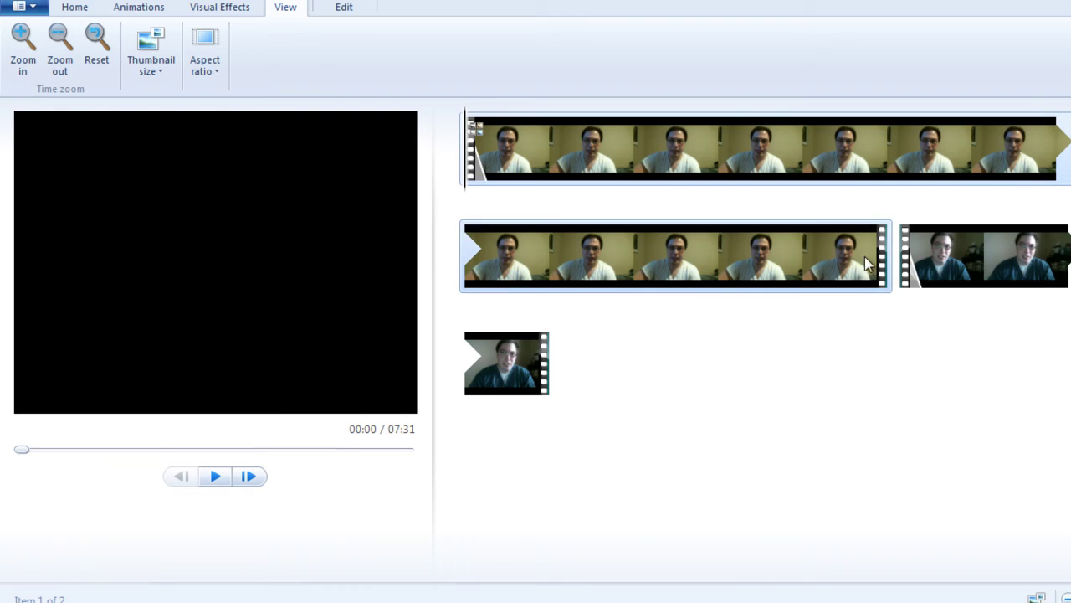
Move the shorter clip ahead of the long one in the storyboard and check the project's aspect ratio options
left_click_drag(860, 265, 725, 280)
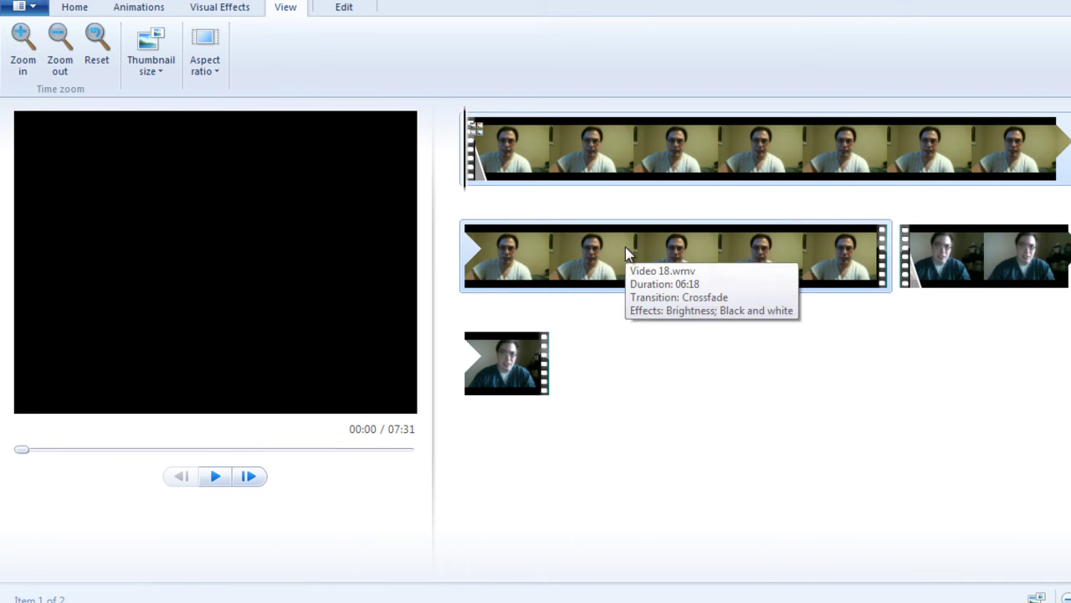
left_click_drag(502, 396, 527, 337)
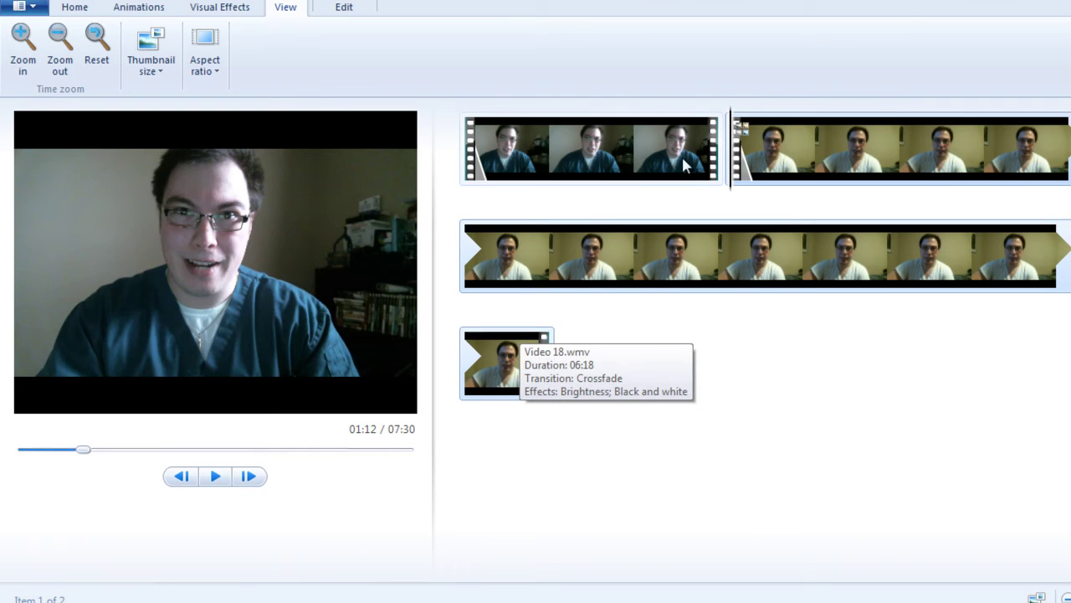
left_click_drag(521, 178, 547, 292)
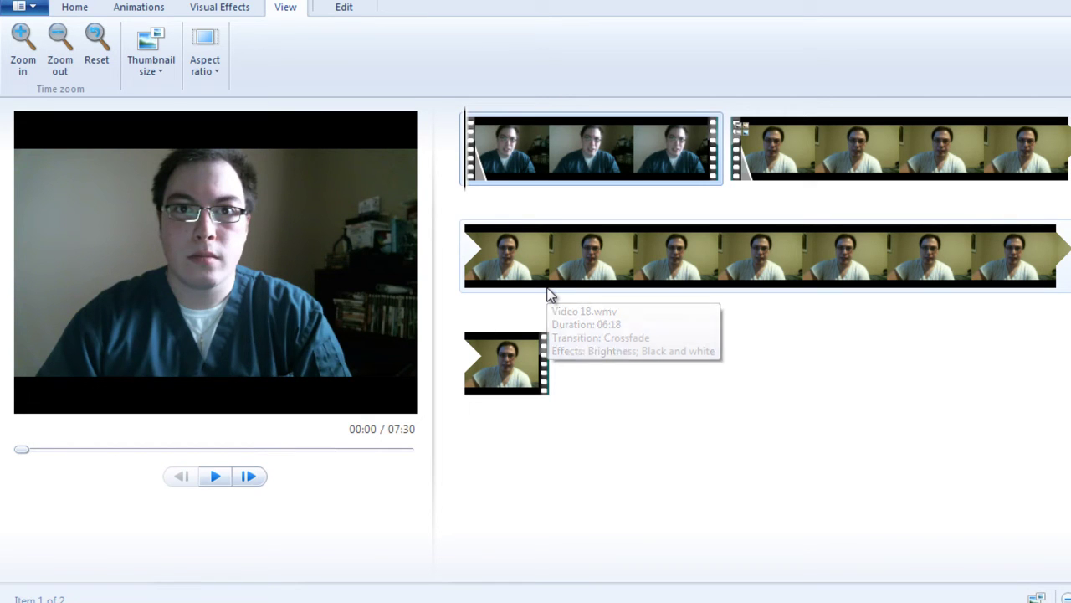
left_click(203, 62)
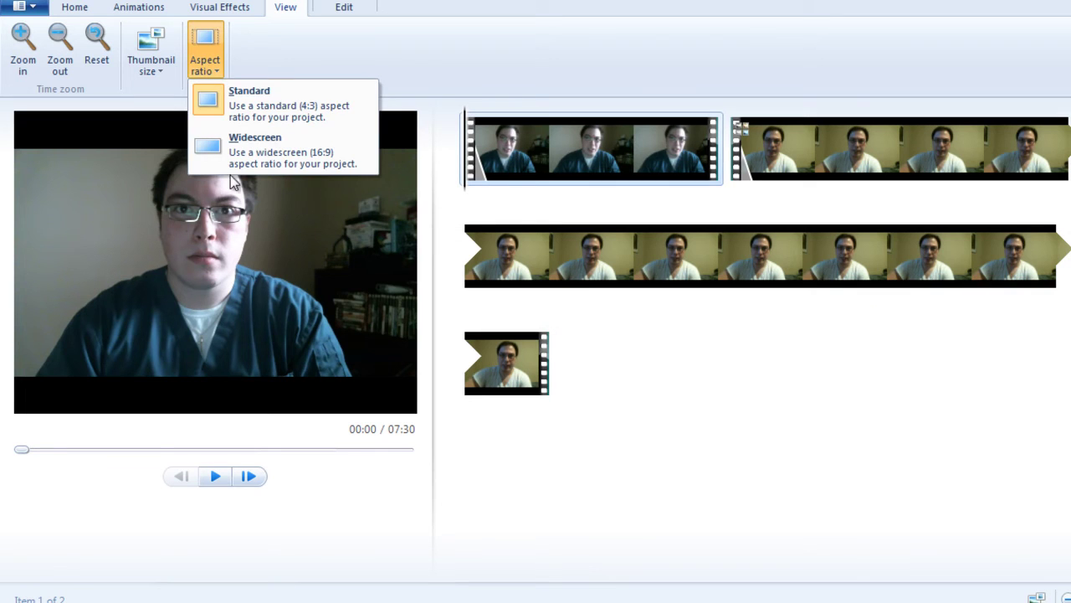
left_click(285, 42)
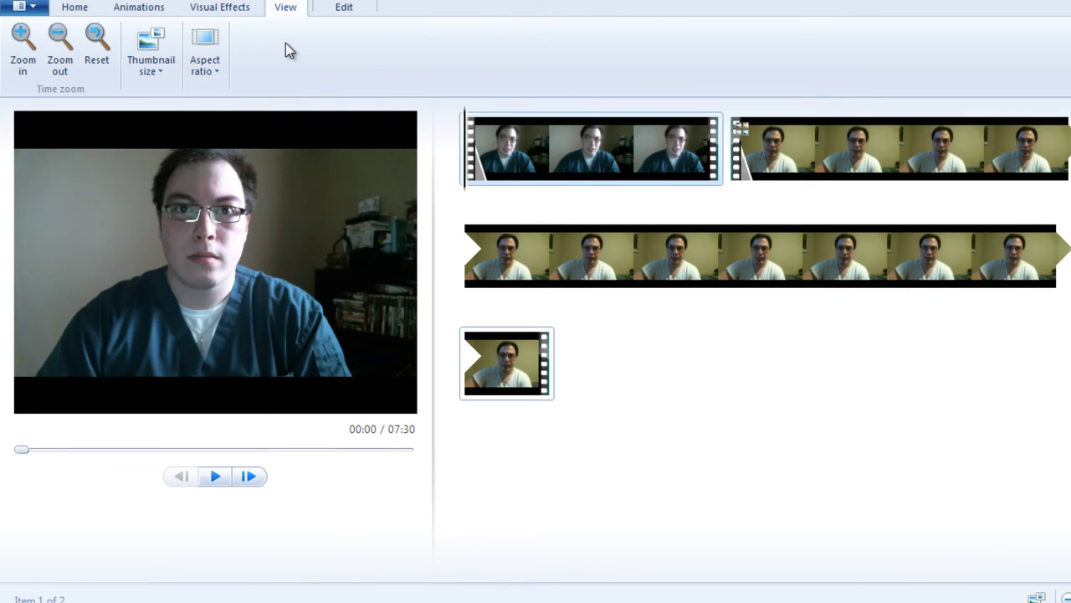
Try trimming the first clip to a start point of 14.85 s and an end point of 29.17 s
left_click(328, 7)
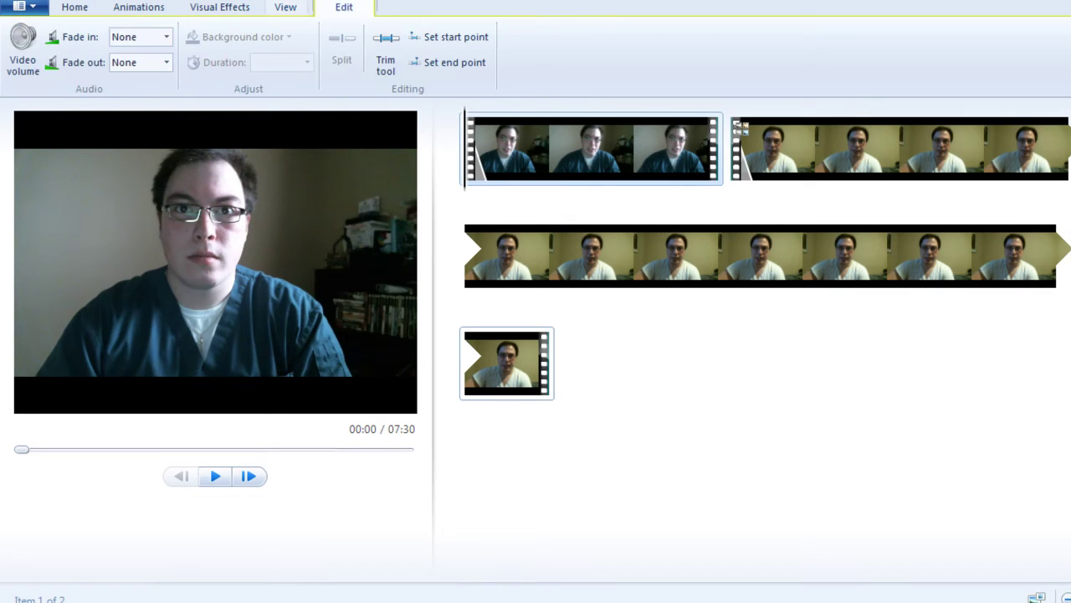
left_click(385, 46)
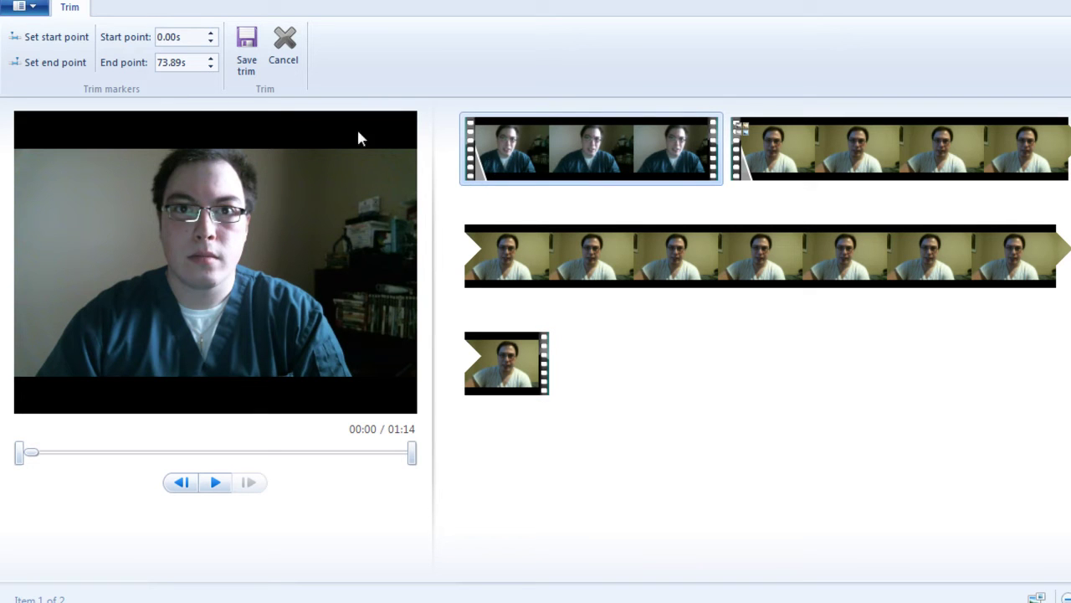
left_click(212, 33)
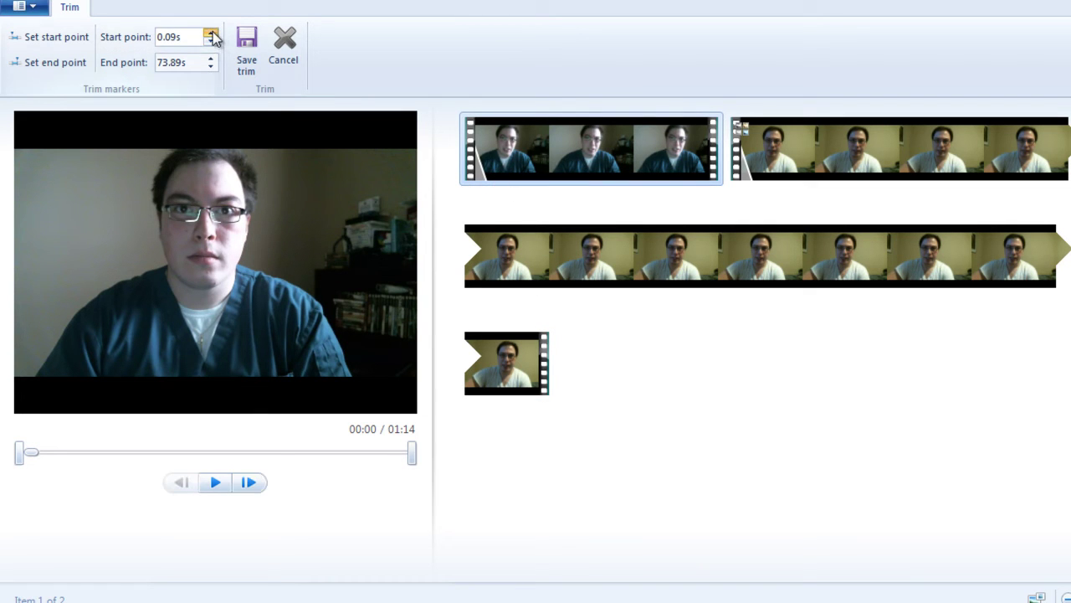
left_click(212, 33)
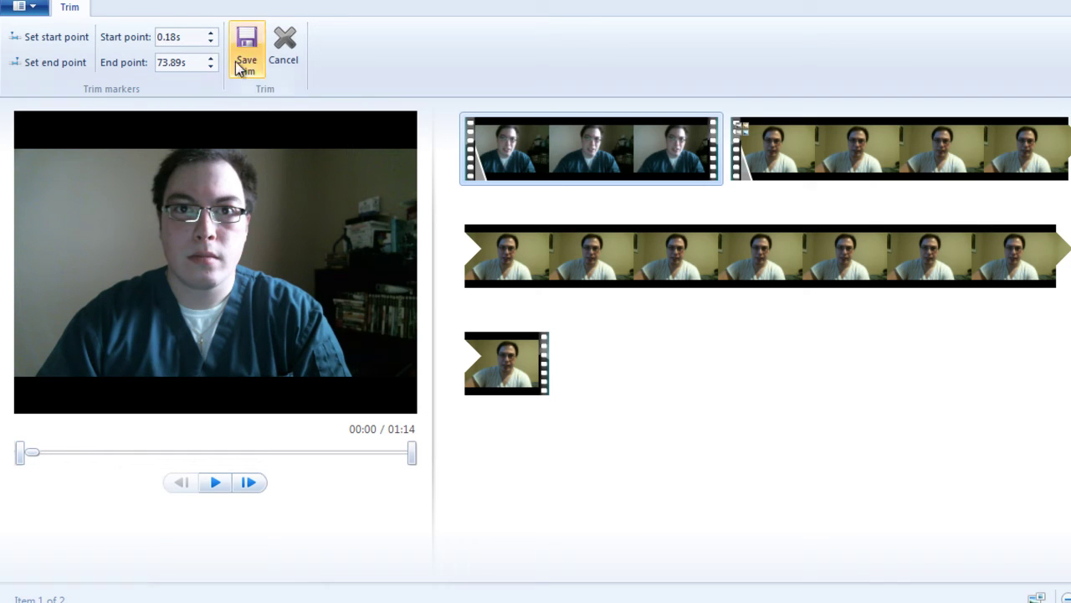
left_click(211, 67)
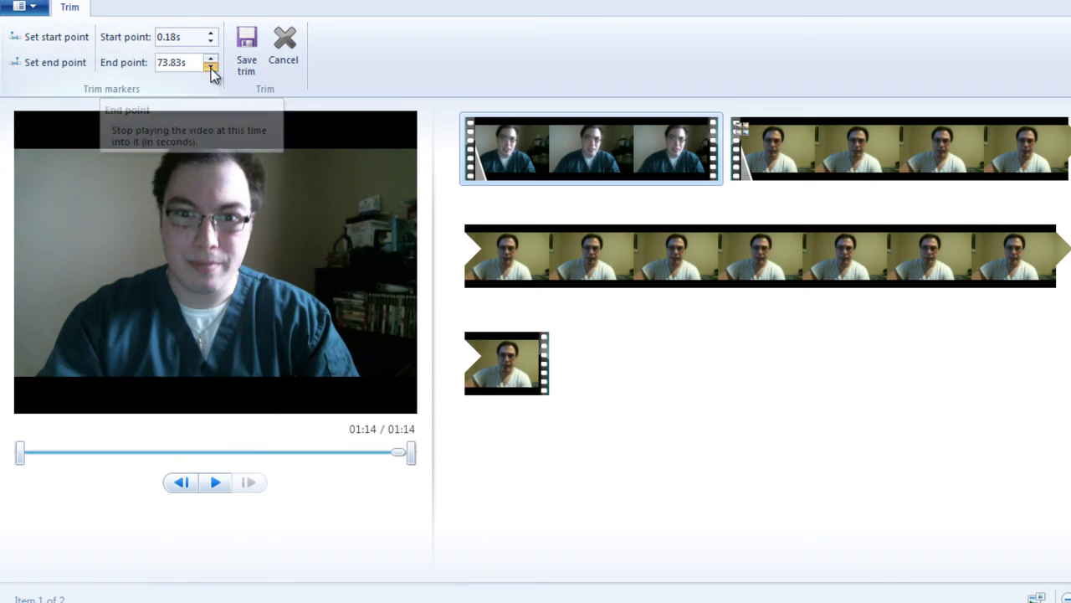
left_click(211, 67)
left_click_drag(411, 456, 191, 473)
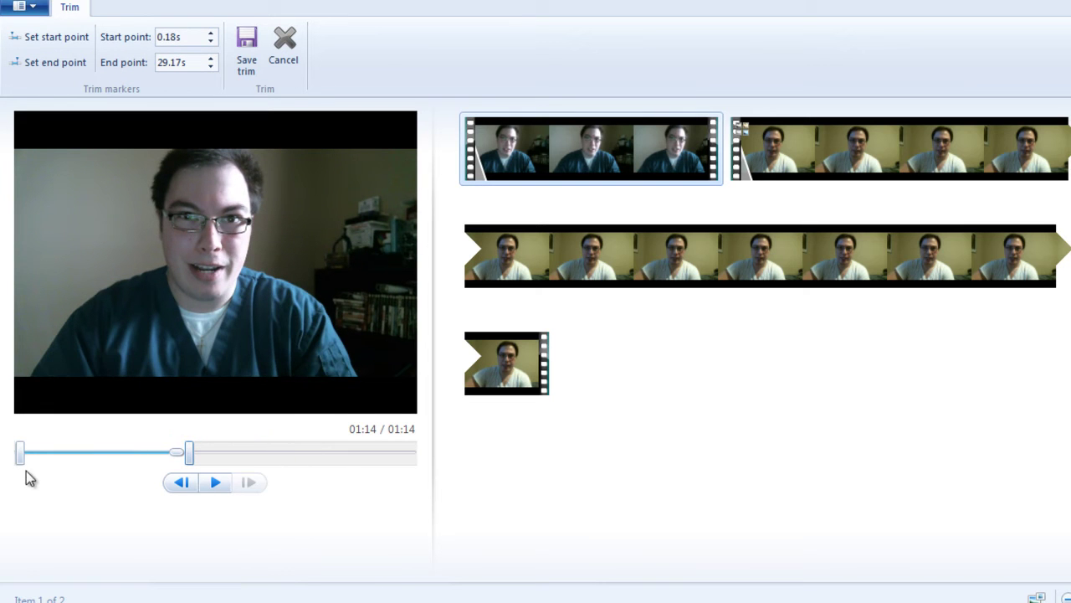
left_click_drag(24, 461, 93, 450)
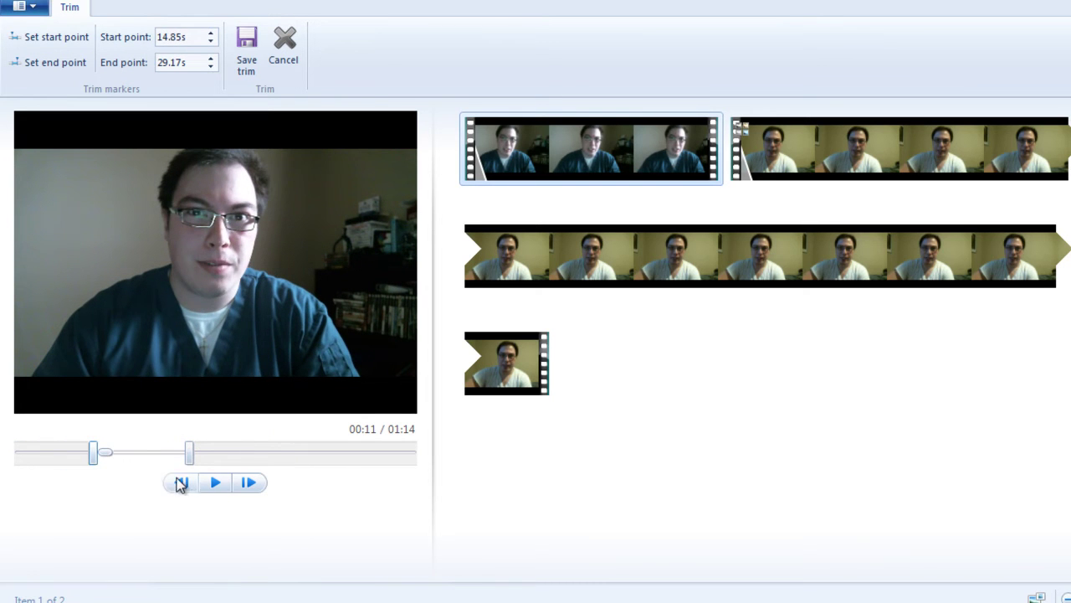
Preview the trimmed range, shorten its end point to about 17.50 s and discard the trim
left_click(212, 484)
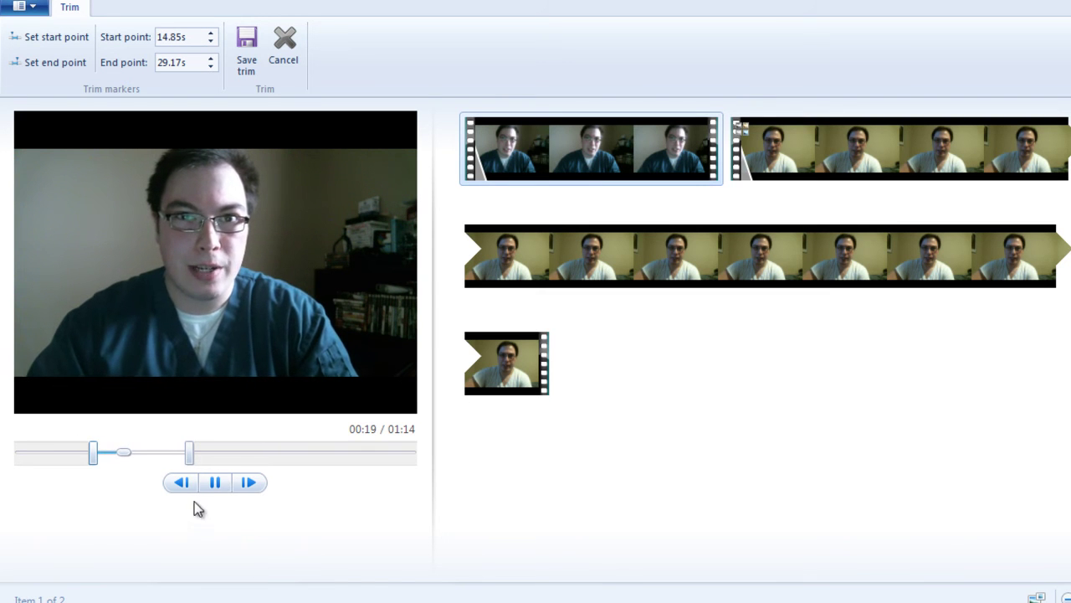
left_click(226, 485)
left_click_drag(191, 456, 131, 471)
left_click(218, 484)
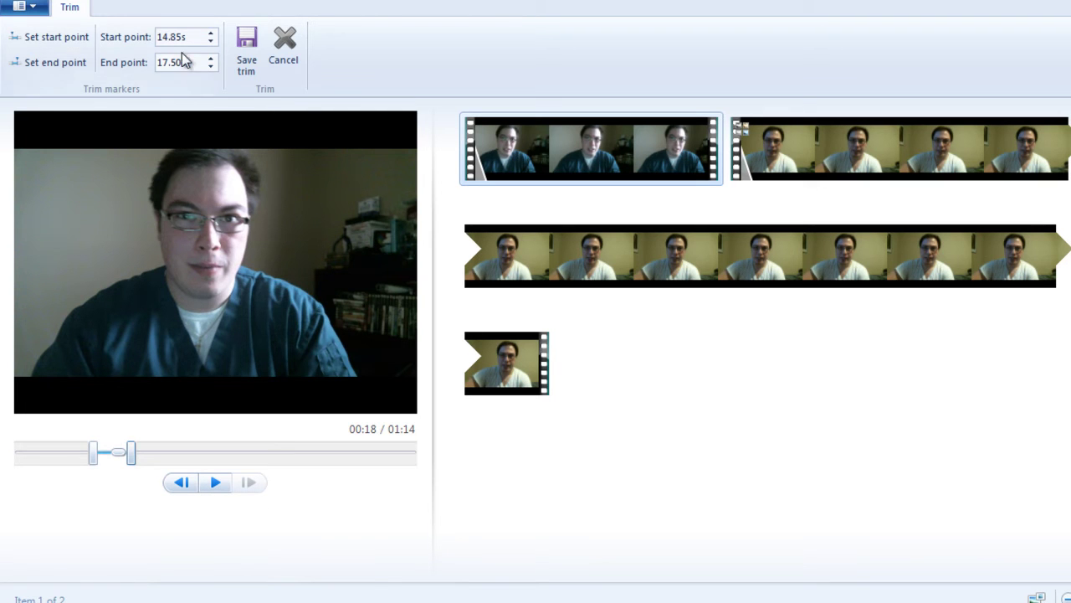
left_click(283, 41)
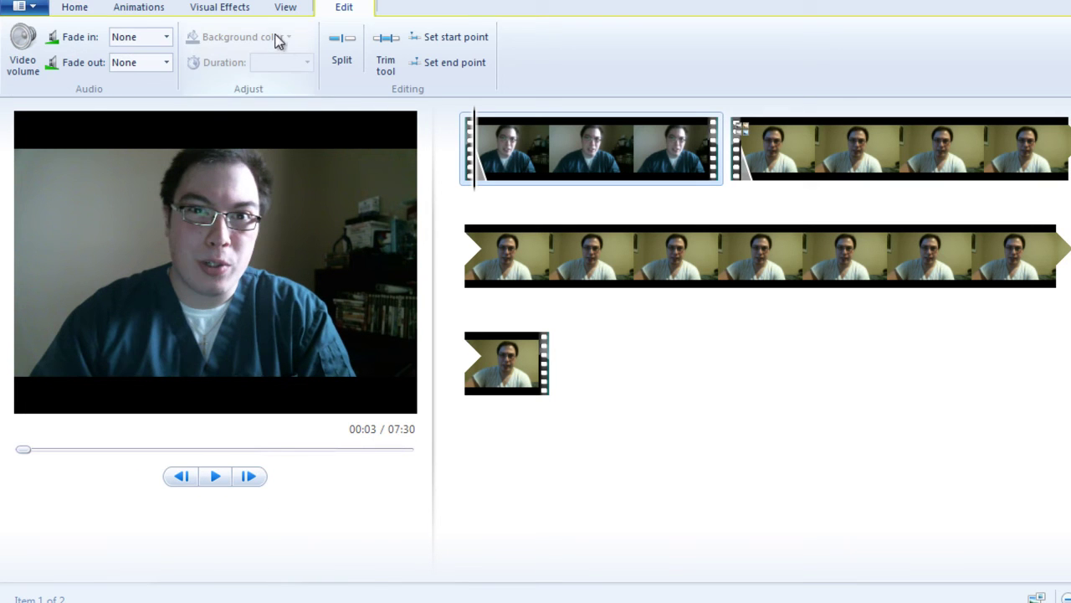
Set the first clip's audio fade-in to Slow and its fade-out to Fast
left_click(161, 37)
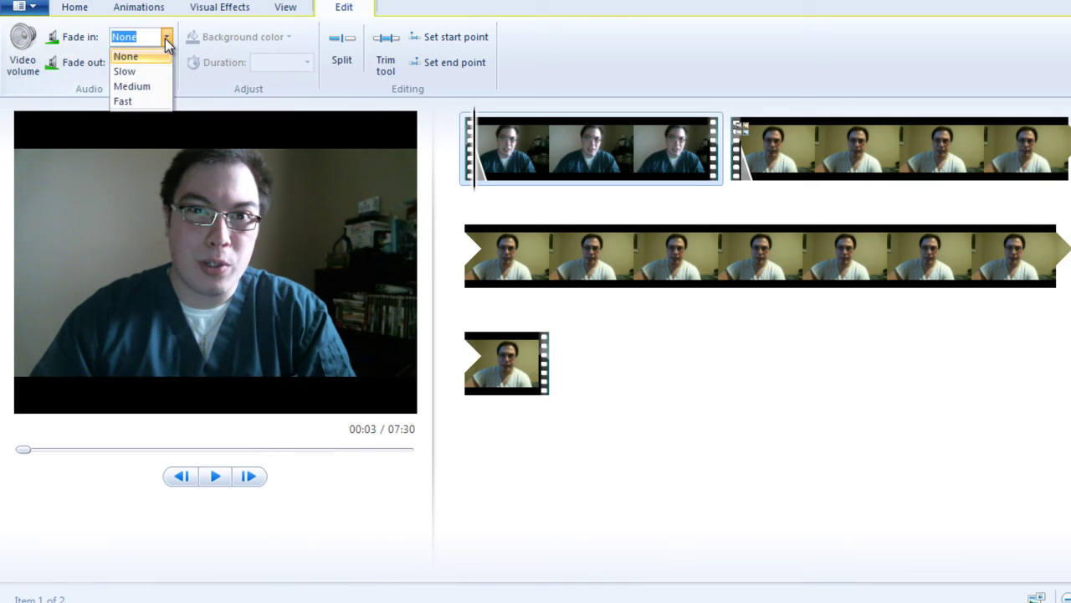
left_click(147, 71)
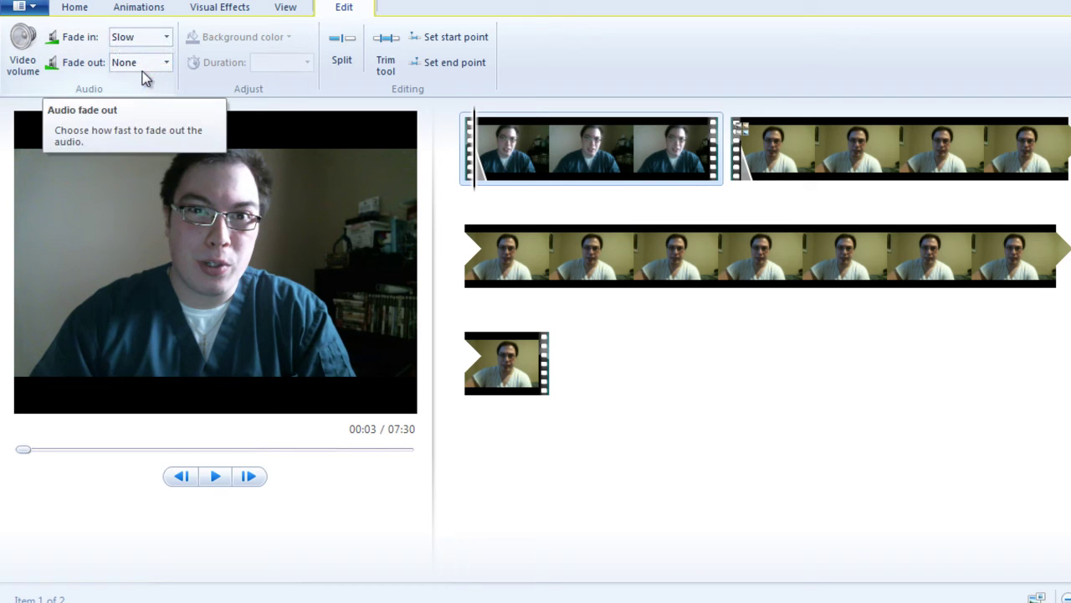
left_click(168, 64)
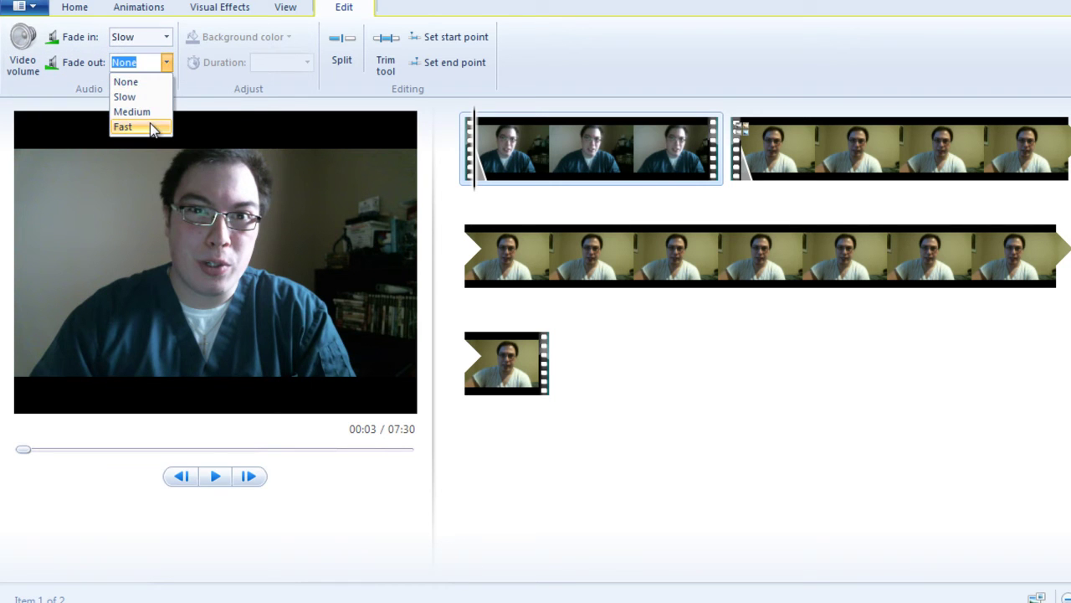
left_click(153, 127)
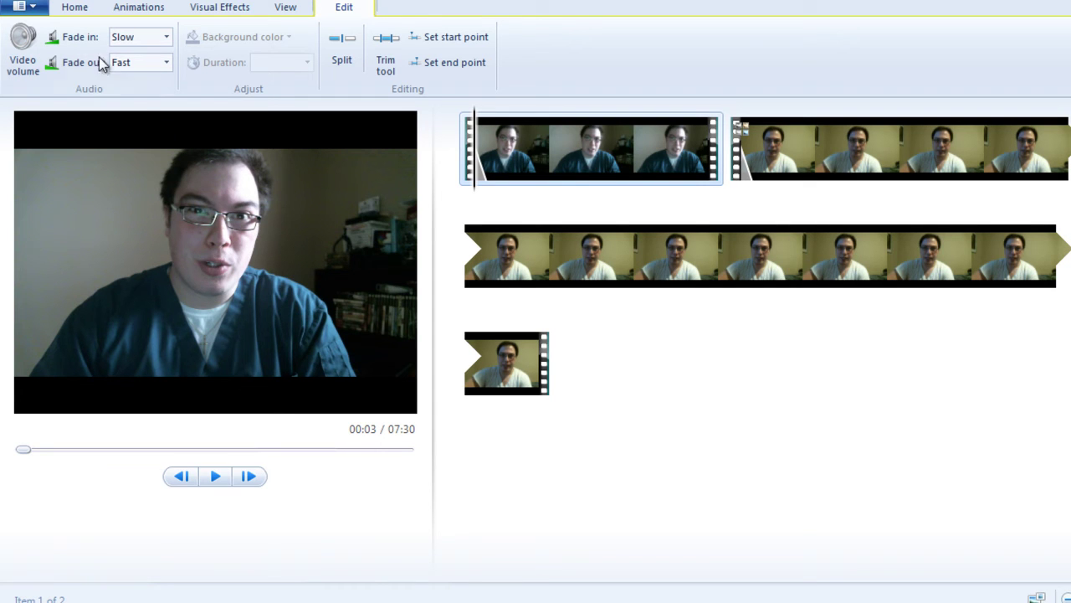
Open the plug-ins website from the movie publishing options and examine the plug-ins offered for Movie Maker
left_click(16, 8)
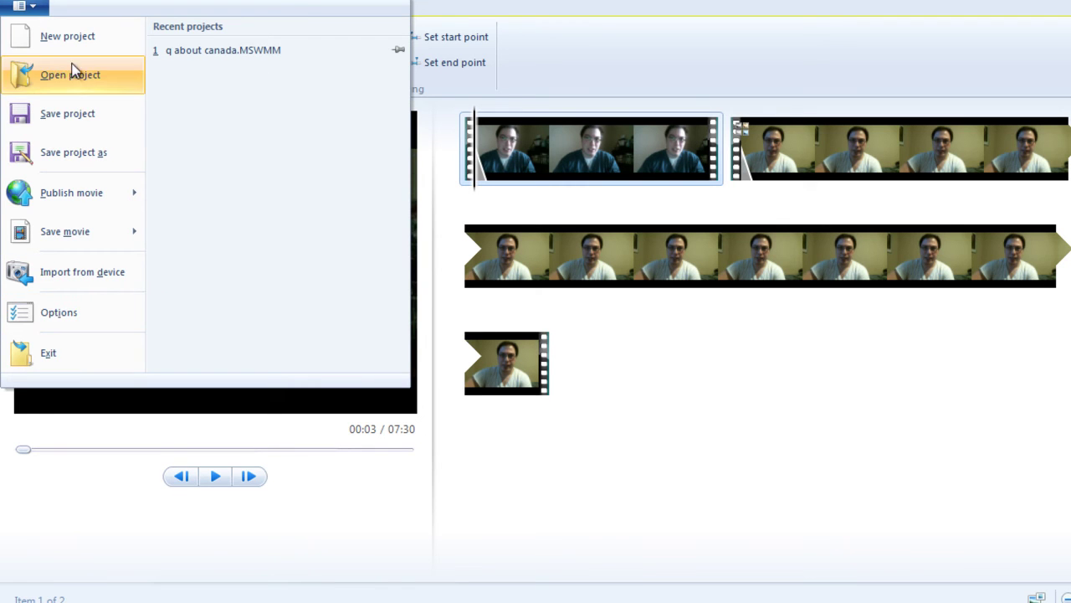
mouse_move(109, 192)
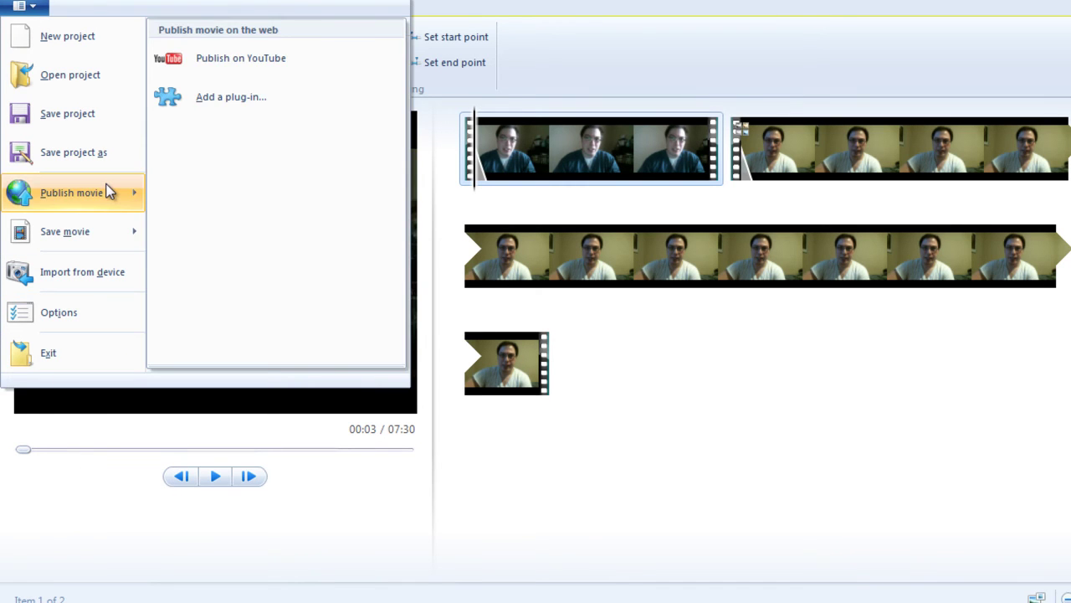
left_click(247, 99)
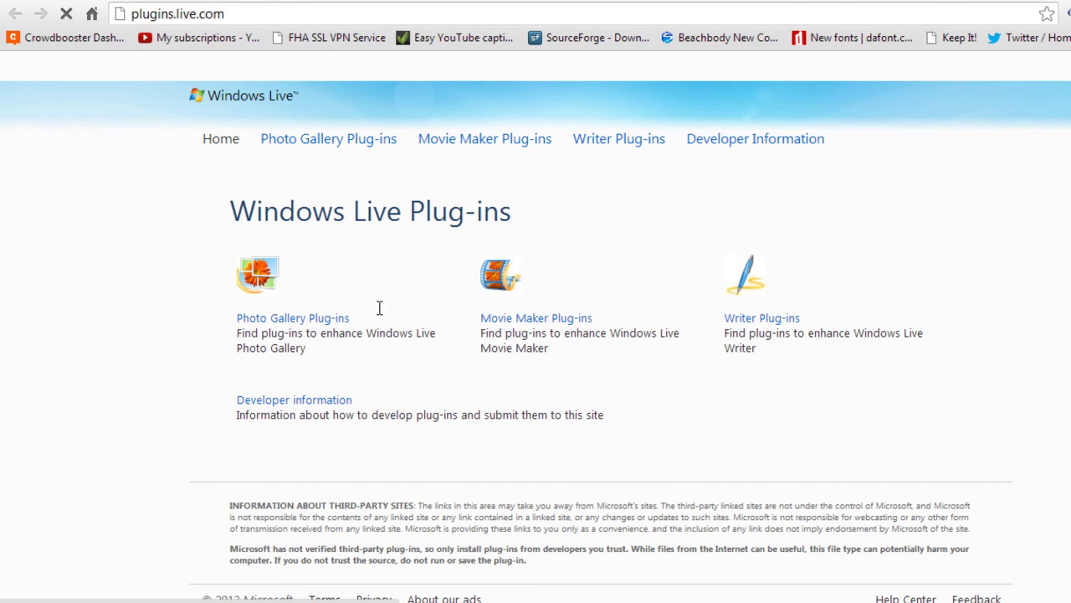
left_click(506, 318)
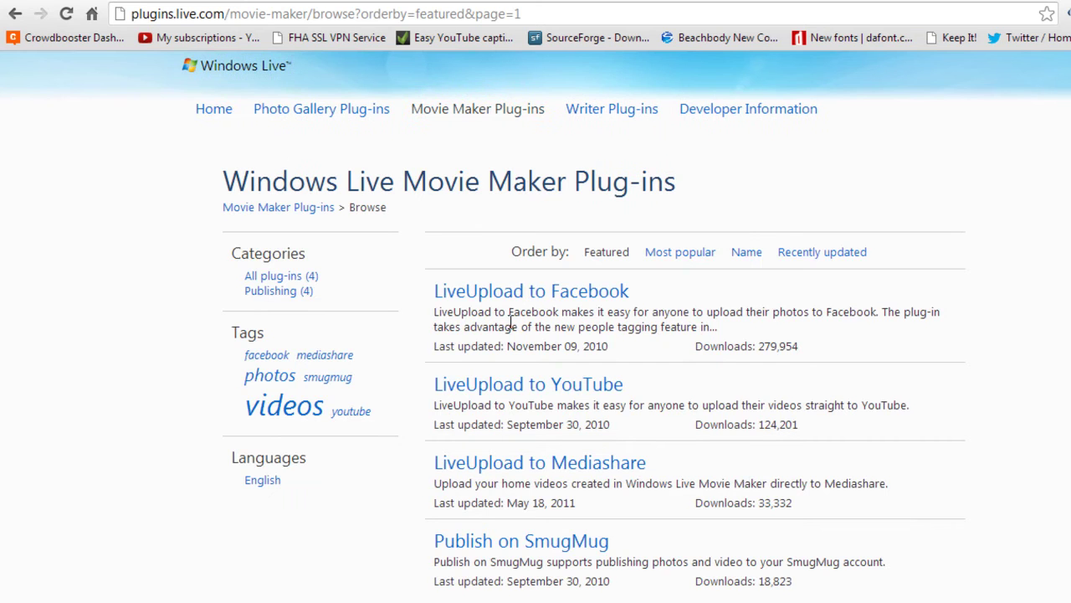
scroll(510, 322, "down", 1)
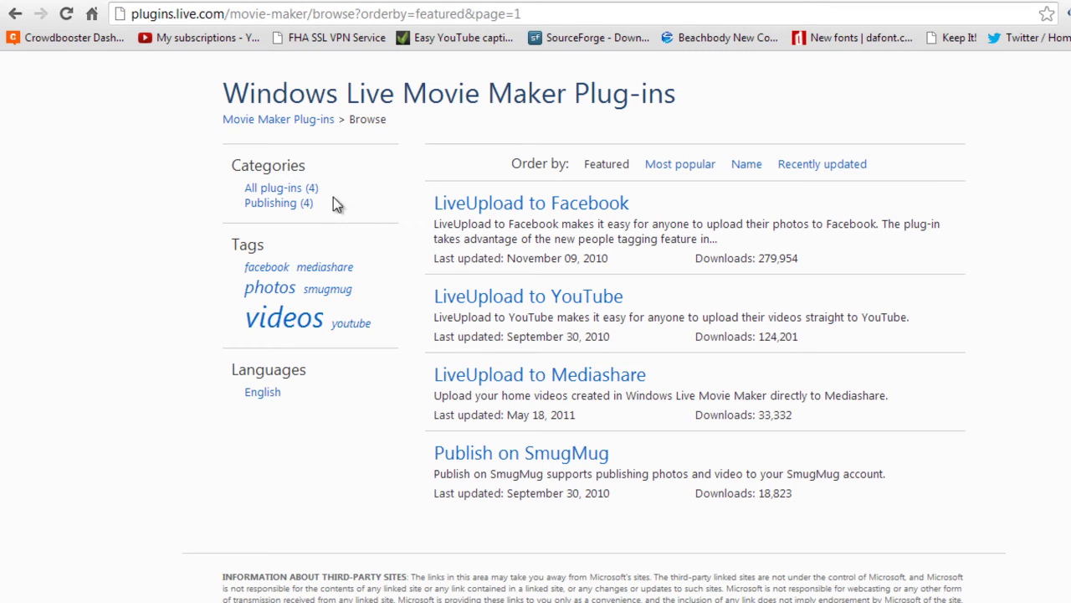
left_click(280, 204)
left_click(305, 277)
scroll(682, 328, "down", 1)
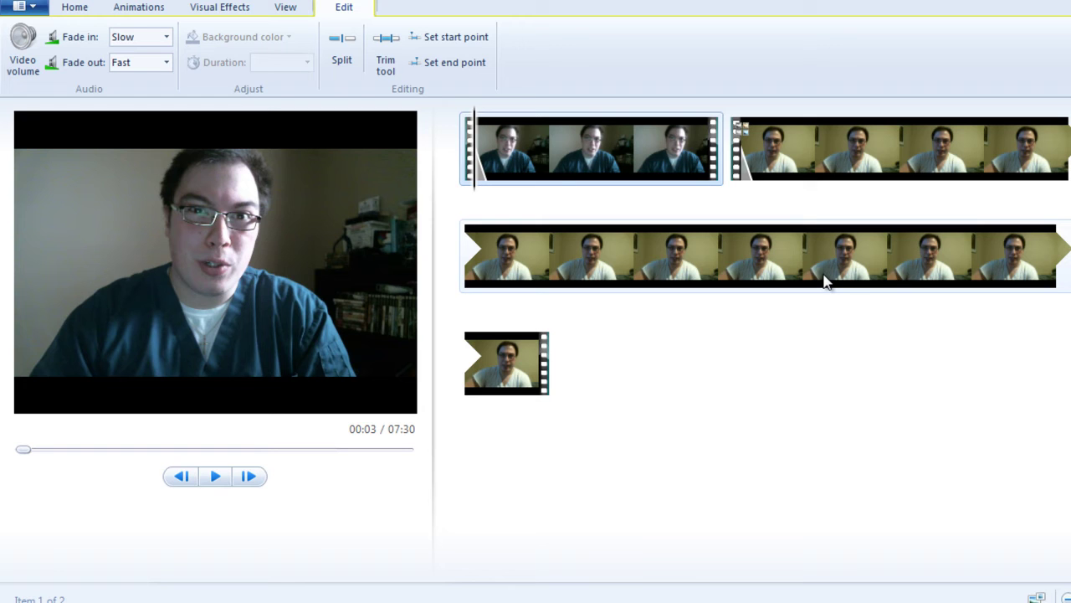
Zoom in on the storyboard's time scale by three levels
left_click(147, 7)
left_click(231, 13)
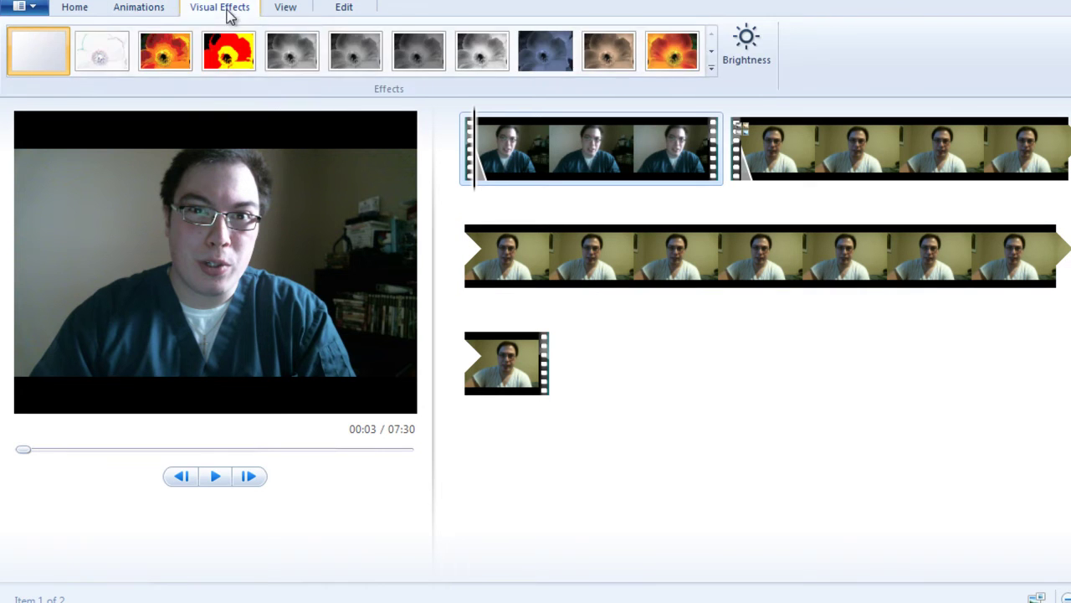
left_click(279, 14)
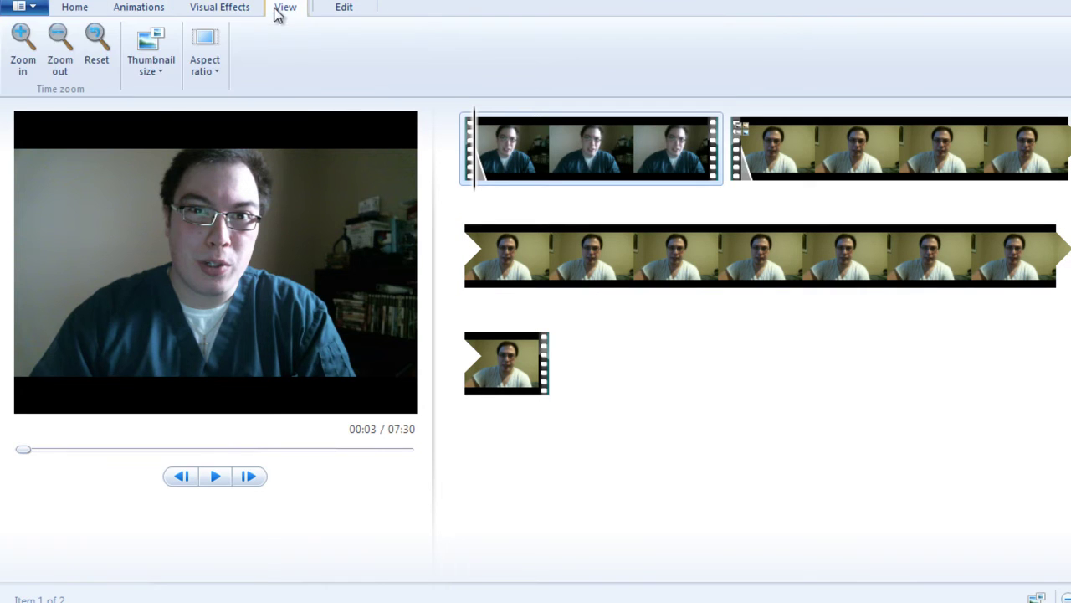
left_click(23, 71)
left_click(24, 72)
left_click(23, 72)
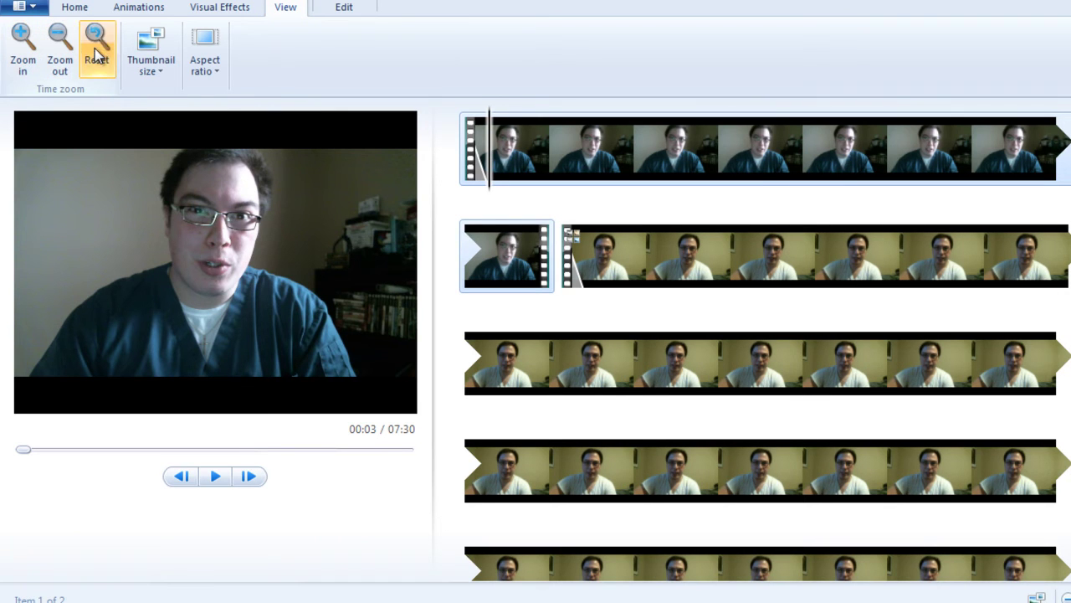
Set the project's aspect ratio to Widescreen (16:9) and view the available thumbnail sizes
left_click(203, 51)
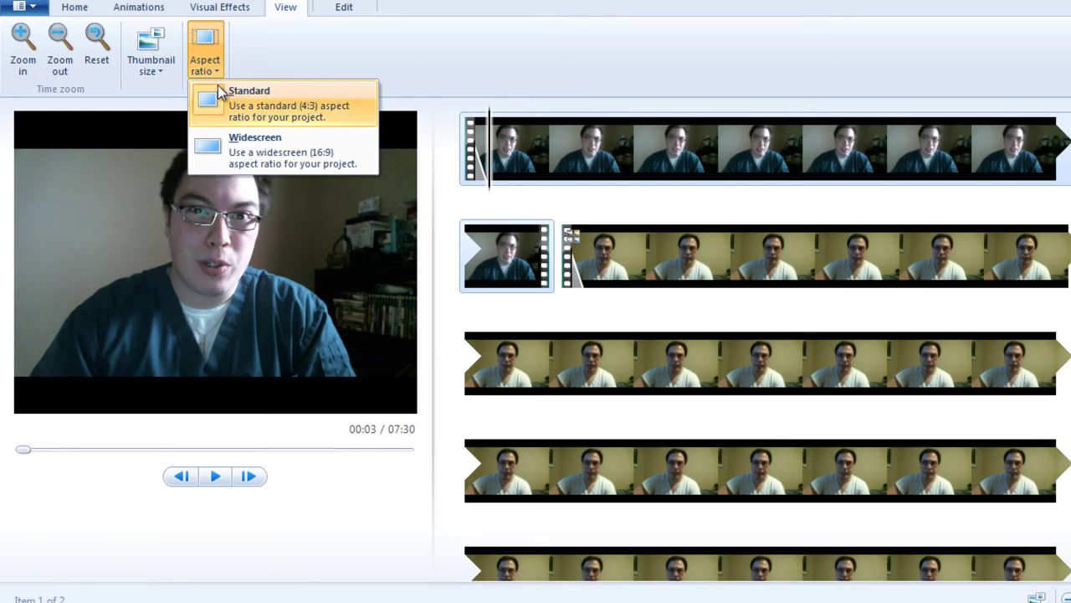
left_click(231, 149)
left_click(144, 69)
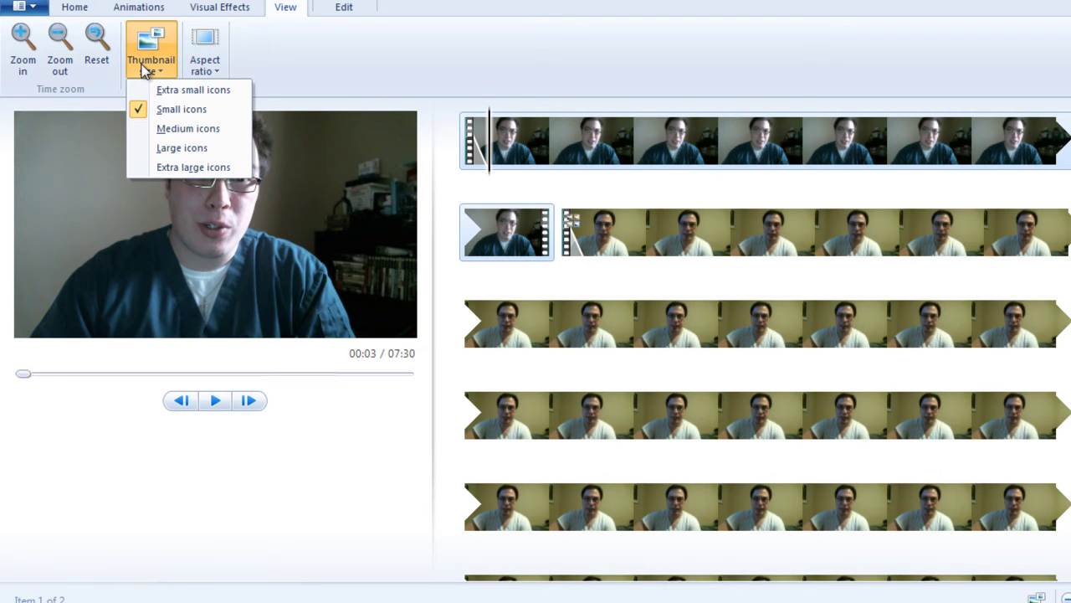
Split the first clip at 00:03 and split the remaining part again at about 00:22
left_click(343, 8)
left_click(344, 8)
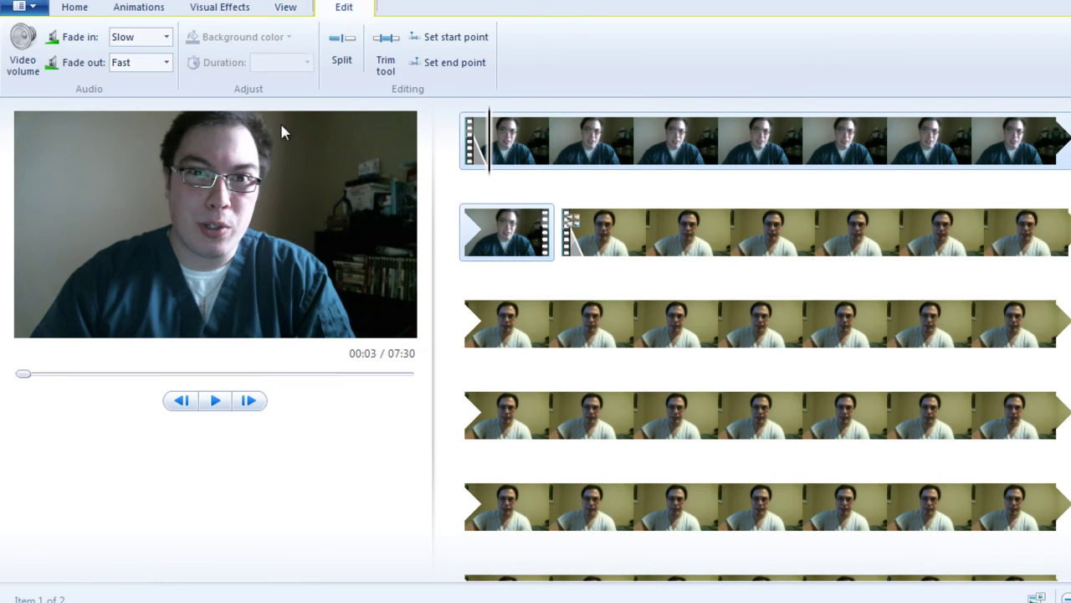
left_click(341, 62)
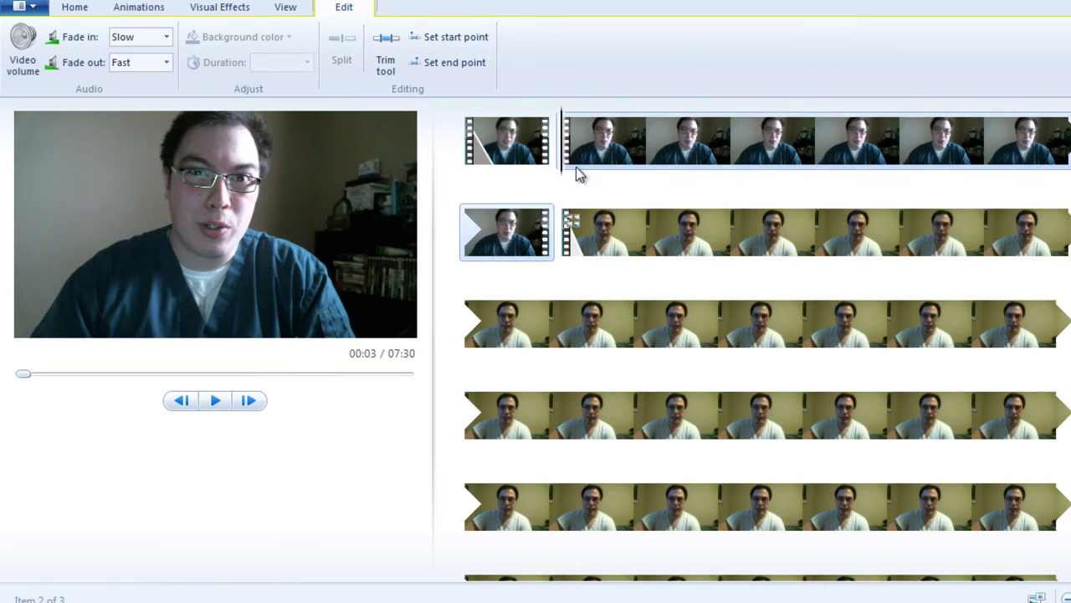
left_click_drag(567, 180, 735, 160)
left_click(342, 61)
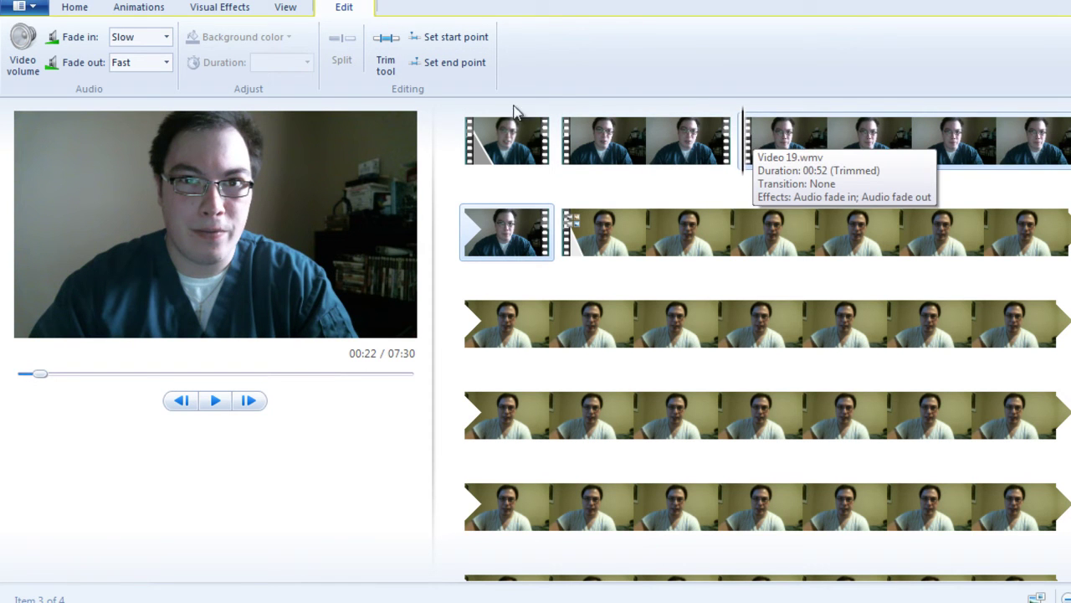
View the options for publishing the movie on the web and close Movie Maker without saving the changes to My Movie
left_click(75, 7)
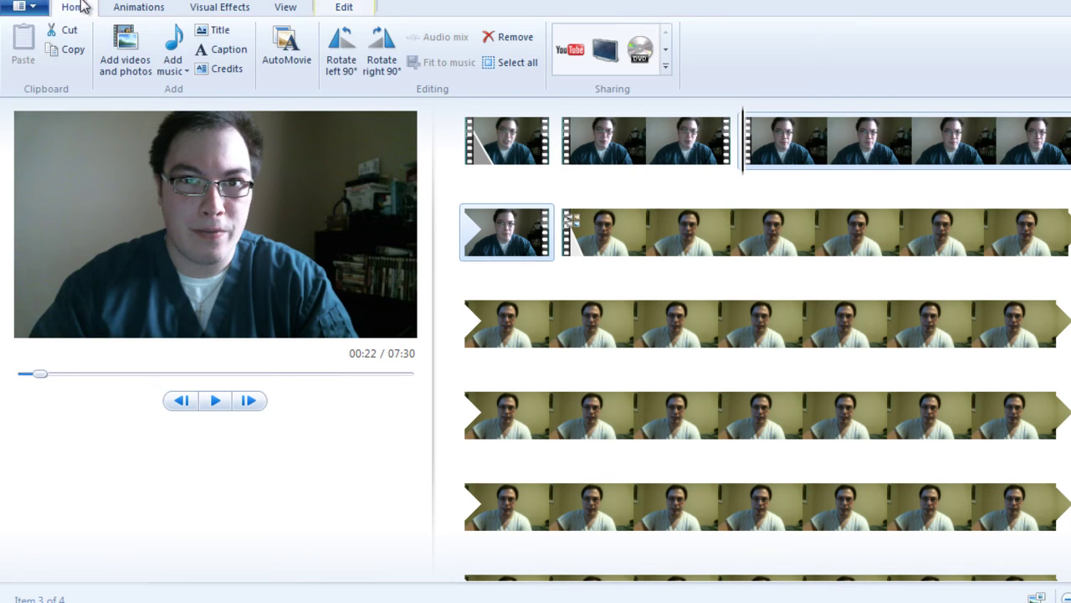
left_click(19, 7)
mouse_move(24, 181)
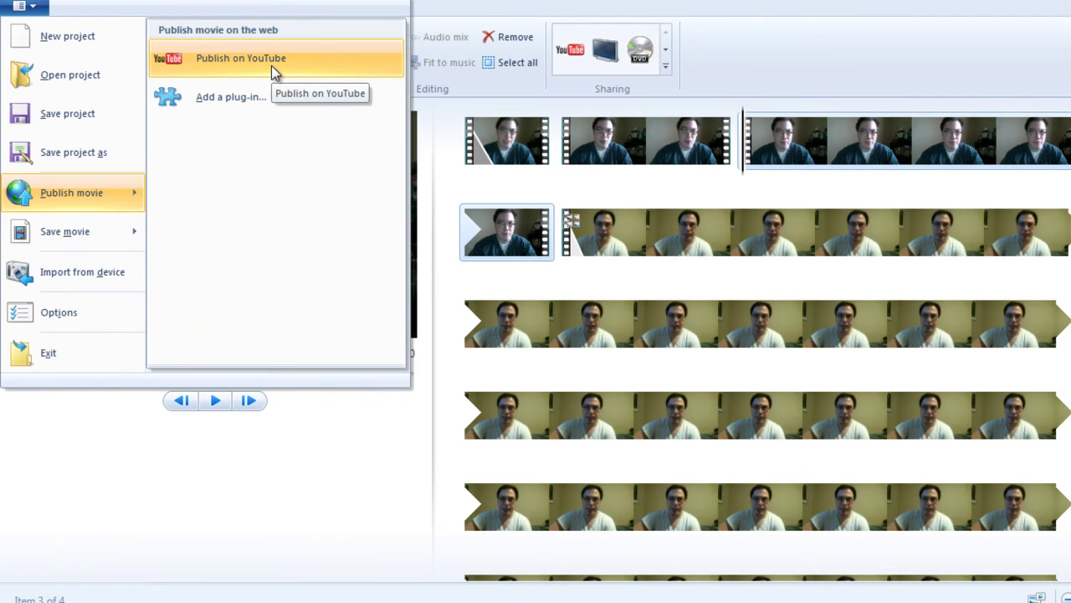
left_click(337, 479)
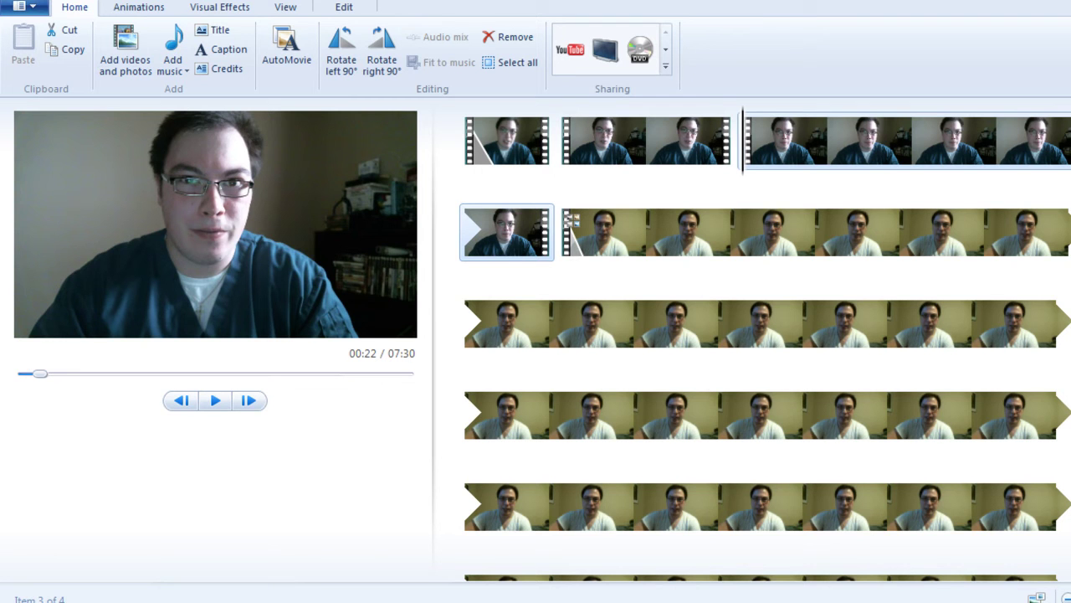
key("alt+F4")
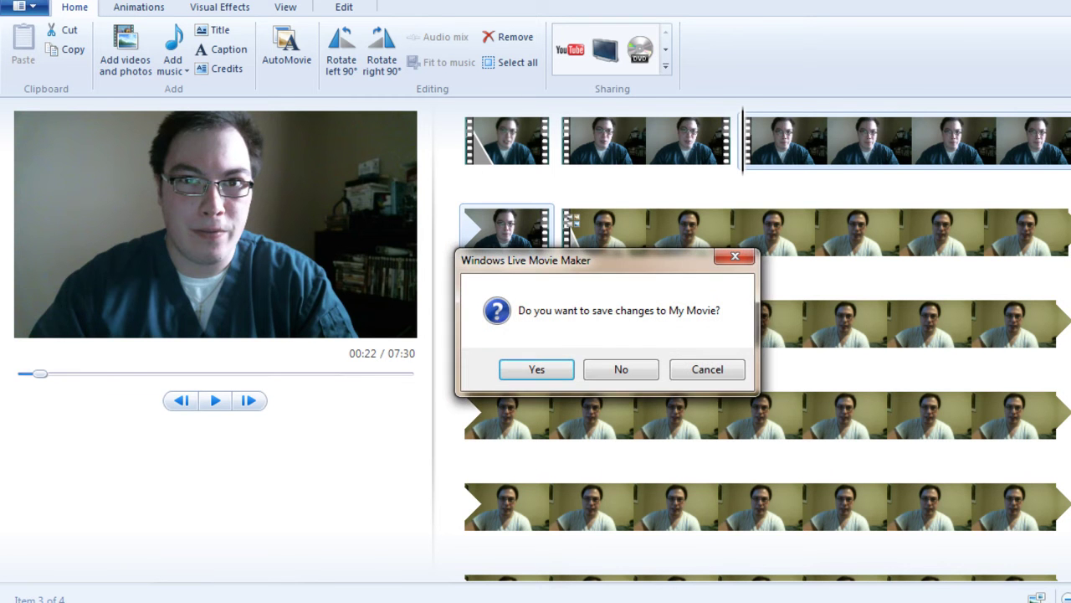
left_click(653, 371)
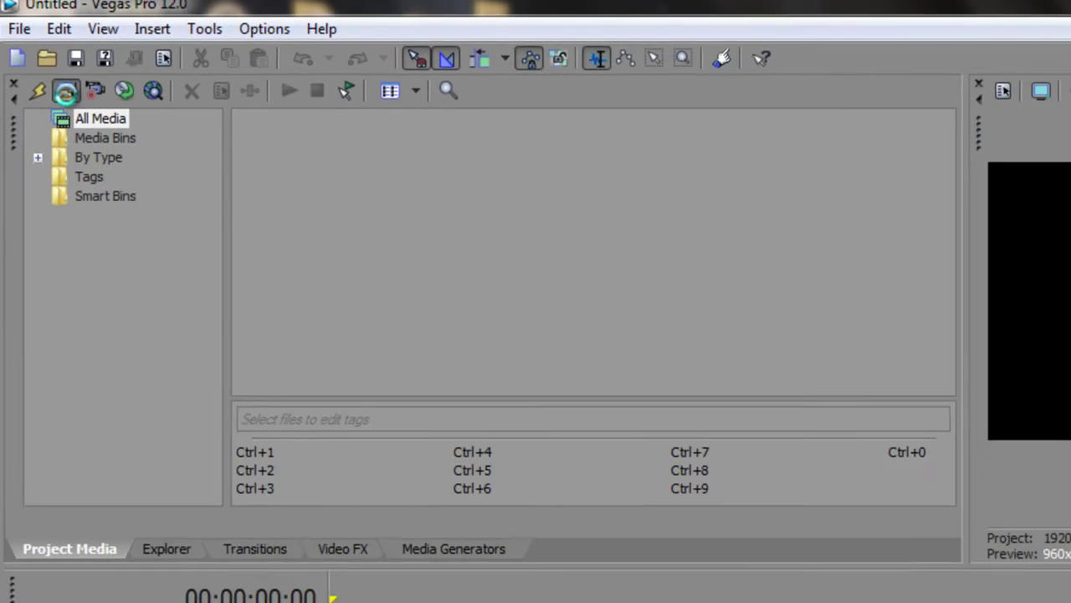
In Vegas Pro 12.0, import Video 18 and Video 19 from the Logitech Webcam folder into the project media
left_click(65, 91)
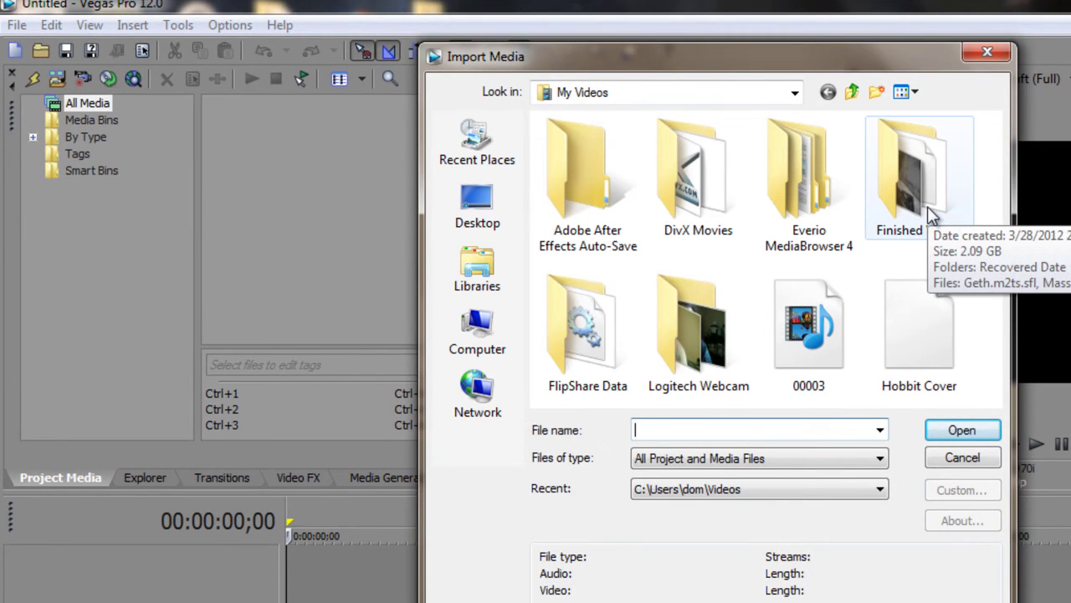
double_click(711, 339)
left_click(722, 189)
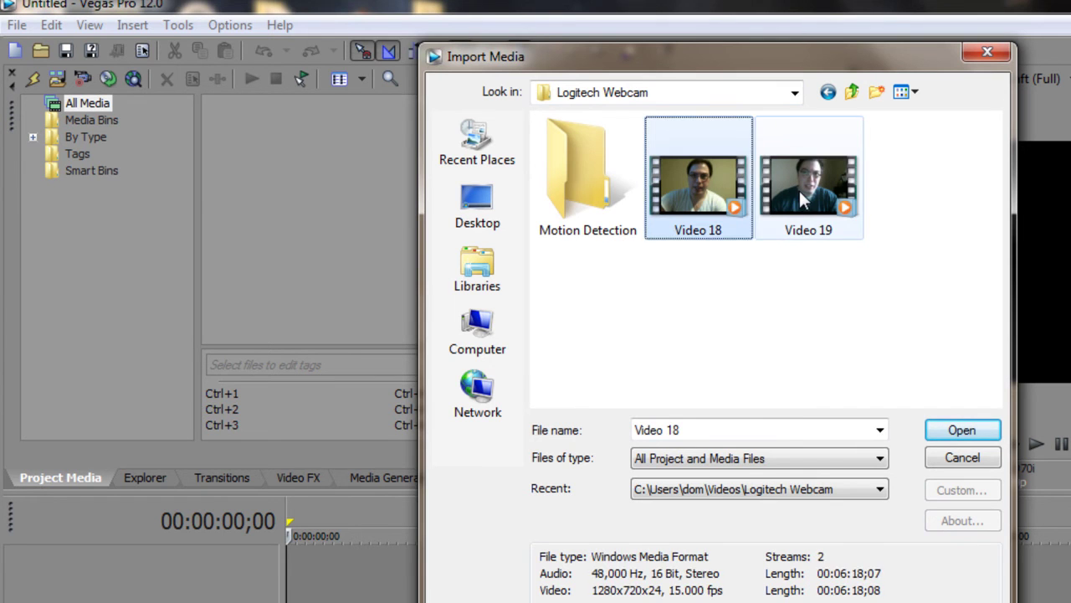
left_click(799, 188, "ctrl")
left_click(954, 434)
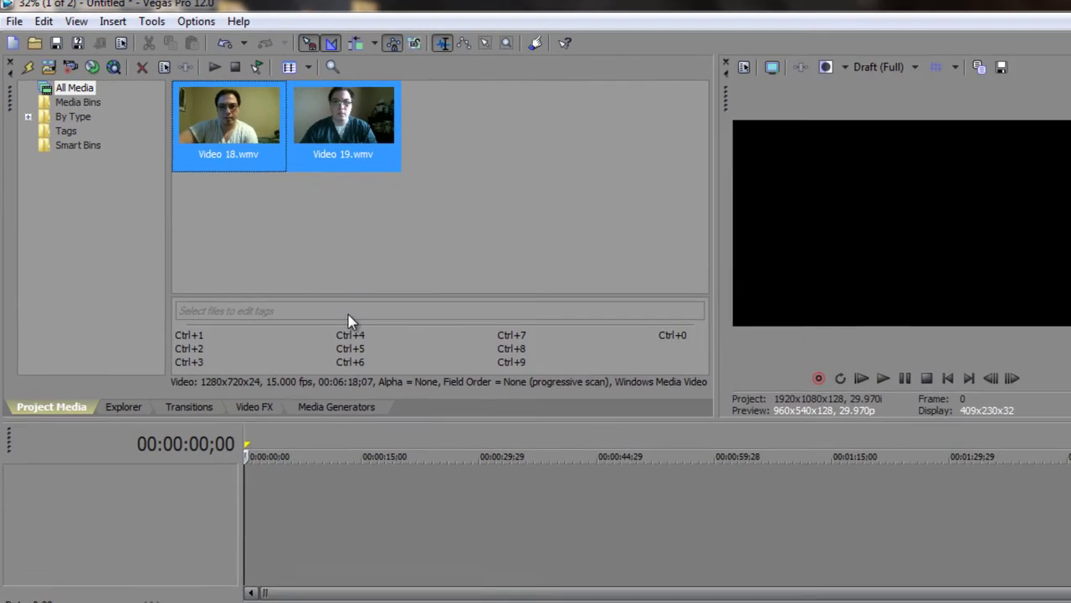
Place Video 19.wmv at the start of the empty timeline
left_click(345, 253)
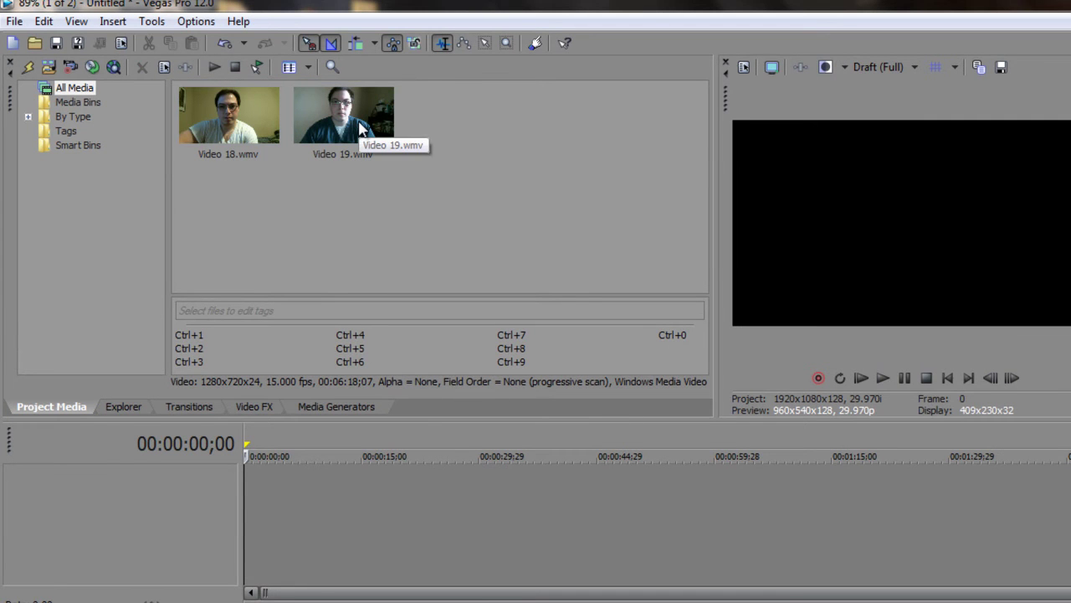
left_click(345, 122)
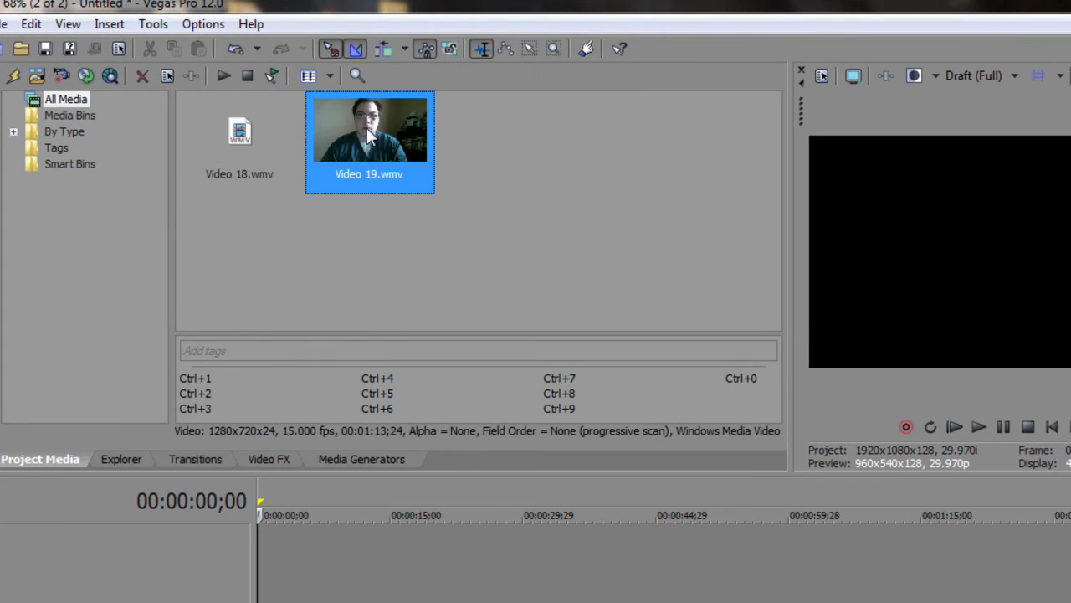
left_click_drag(369, 133, 258, 593)
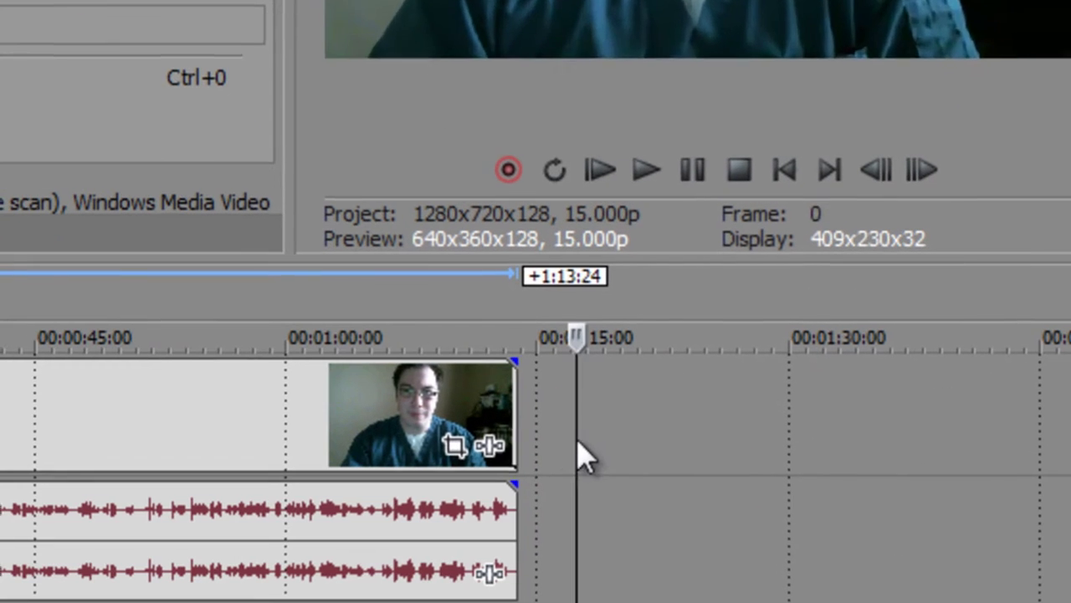
Insert a video track above Video 19 and place Video 18.wmv at the start of it
left_click(943, 568)
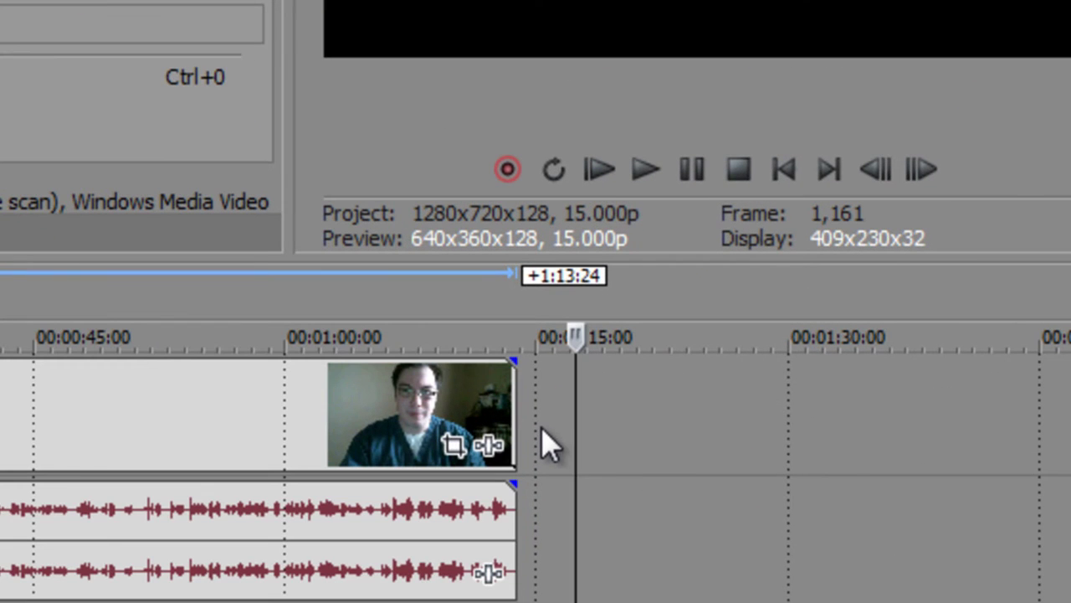
right_click(526, 398)
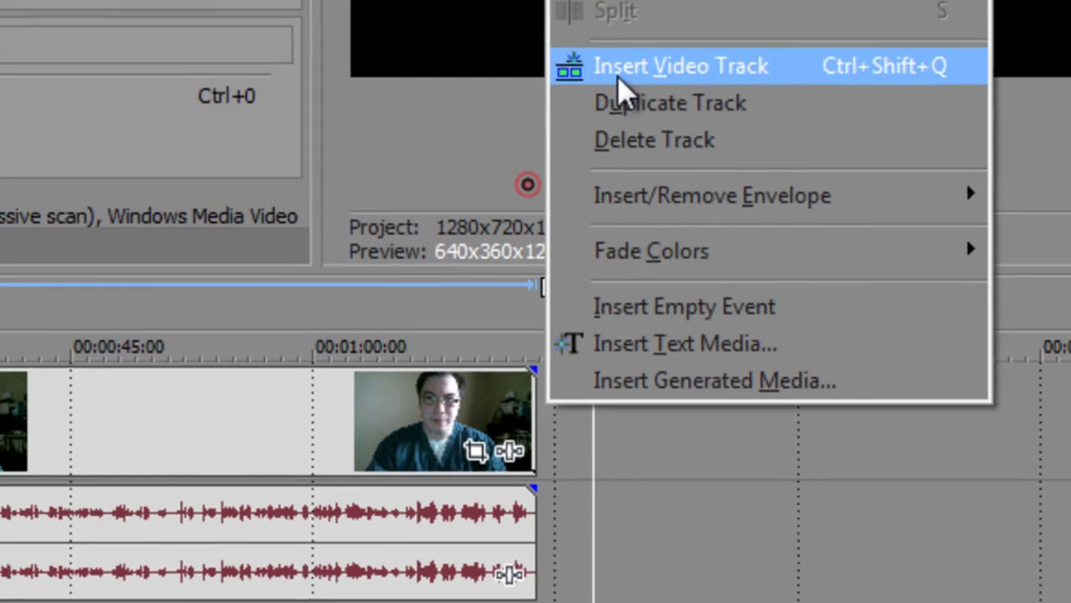
left_click(636, 46)
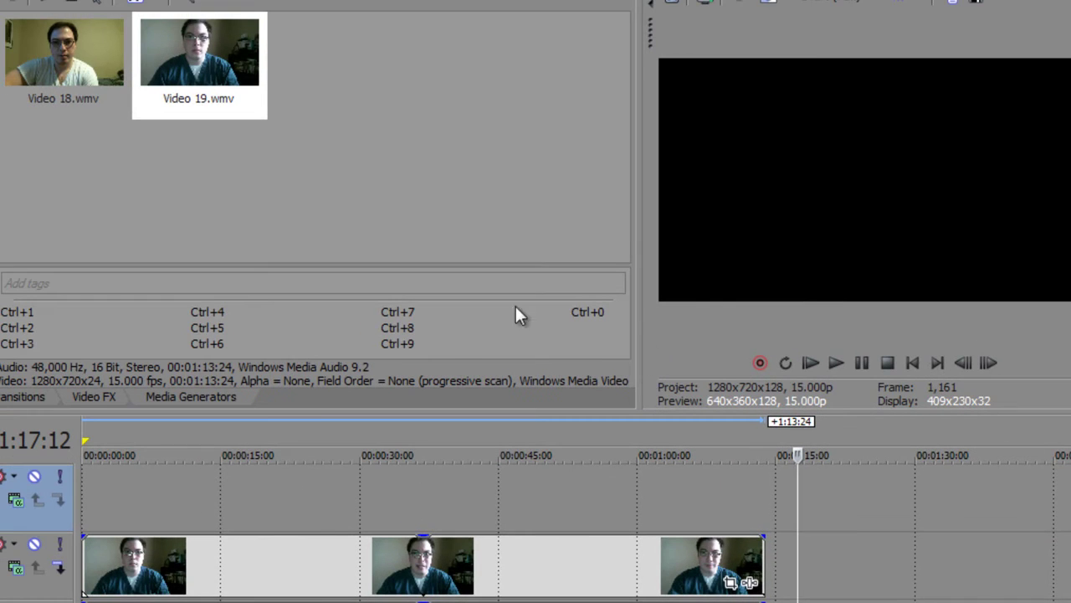
left_click(43, 72)
left_click_drag(40, 70, 91, 489)
left_click_drag(419, 498, 418, 502)
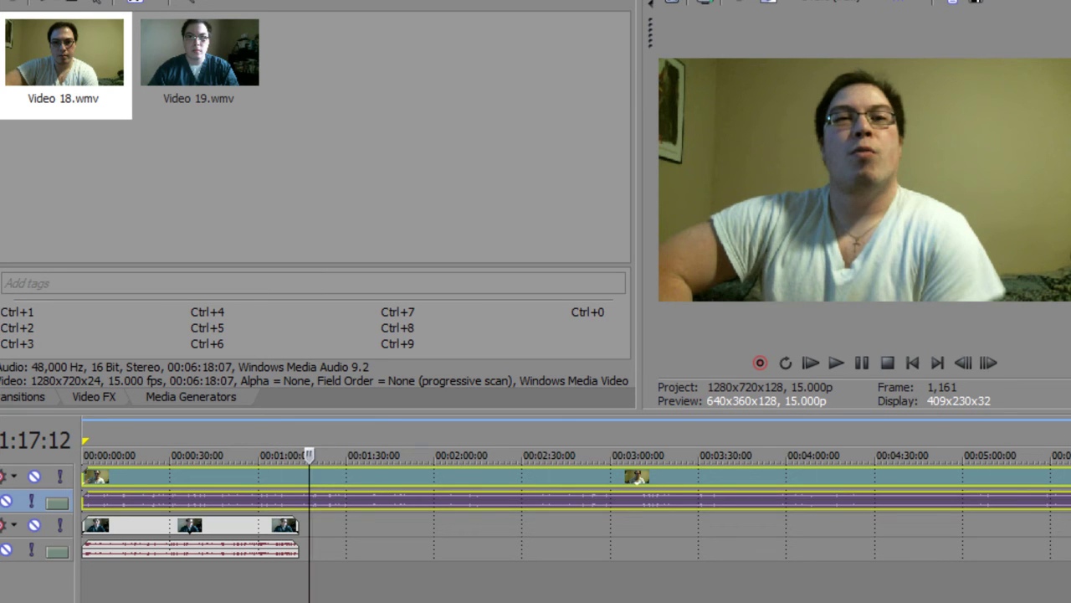
Examine the editing commands offered for the Video 18 event, such as Split, and place the playhead at 00:02:05:00
right_click(147, 478)
mouse_move(155, 468)
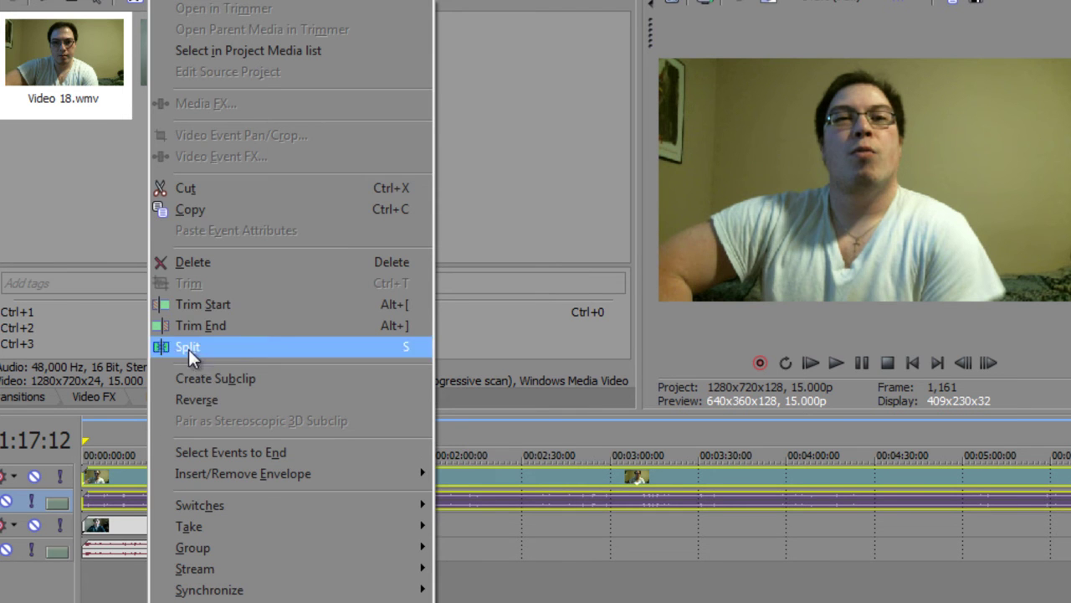
left_click(441, 478)
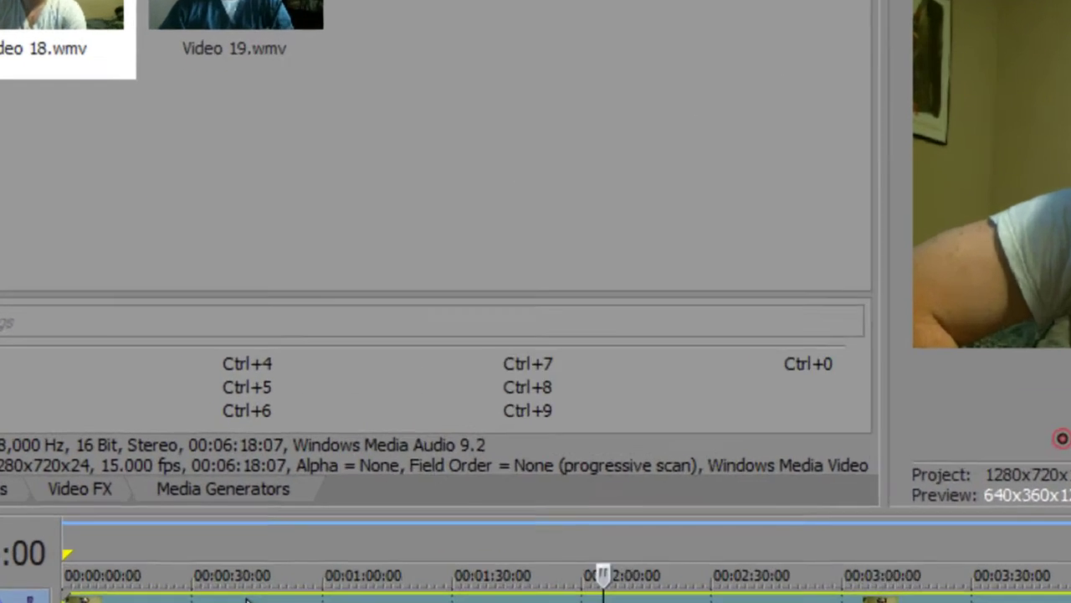
Open Pan/Crop for the Video 18 event and try crop frames of about 1,353 × 765, 986 × 471, 364 × 494 and 1,201 × 686
right_click(211, 477)
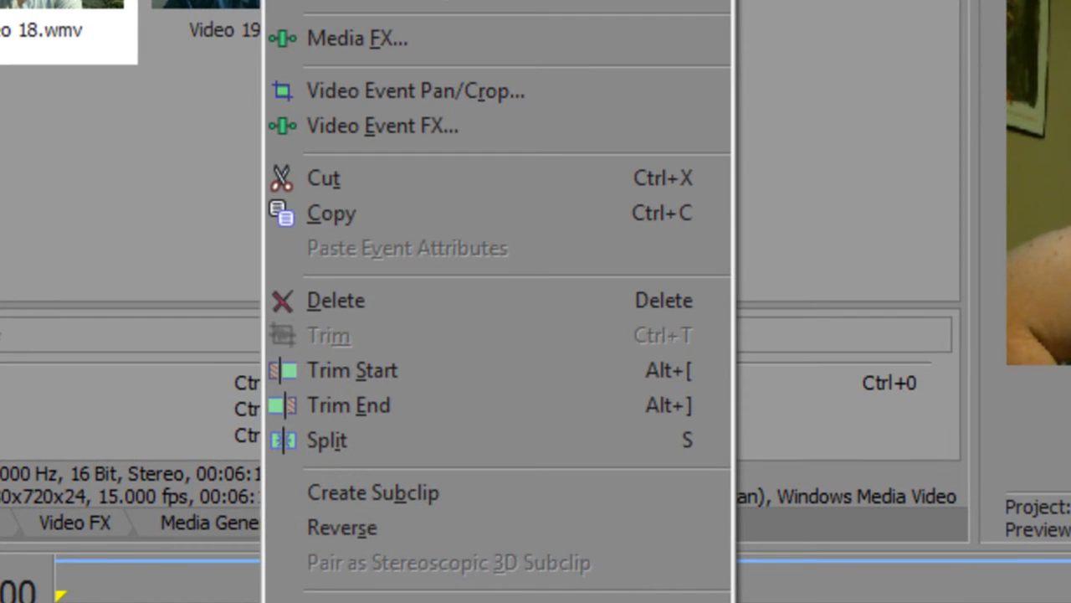
left_click(378, 90)
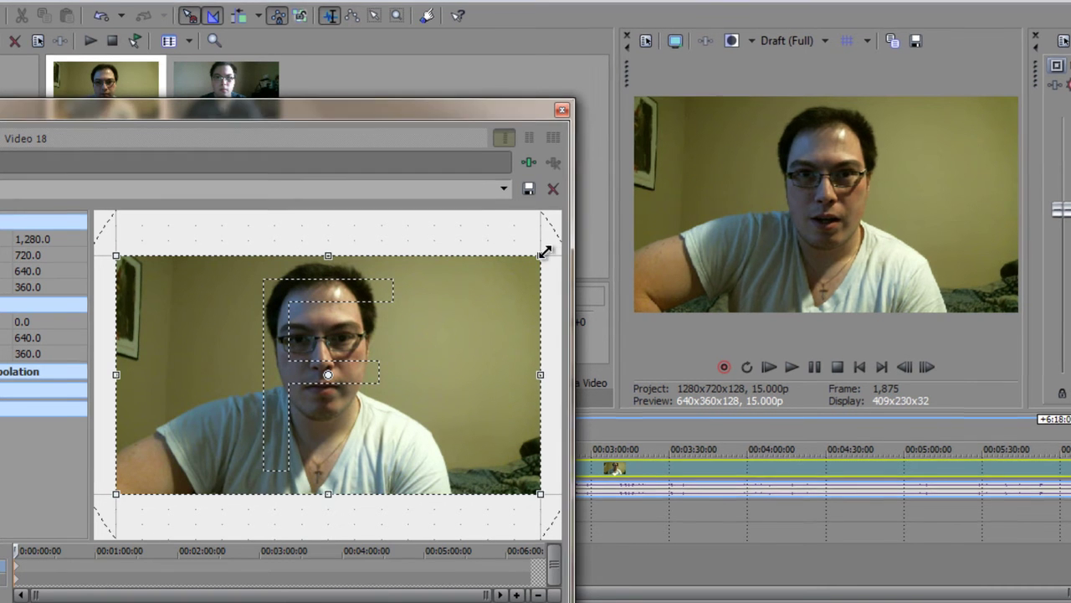
left_click_drag(542, 254, 554, 246)
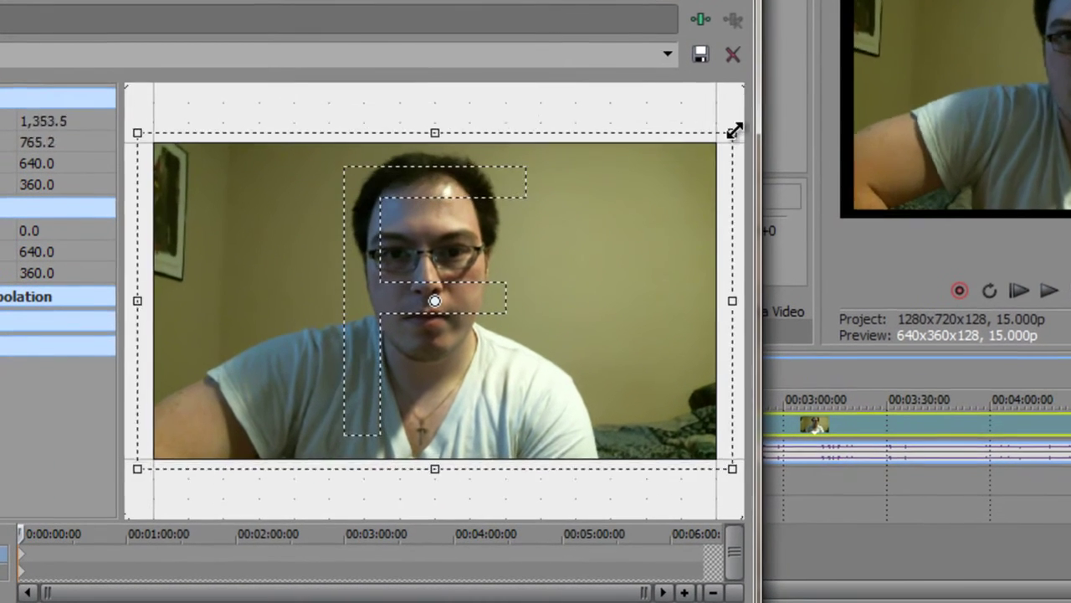
left_click_drag(734, 131, 601, 226)
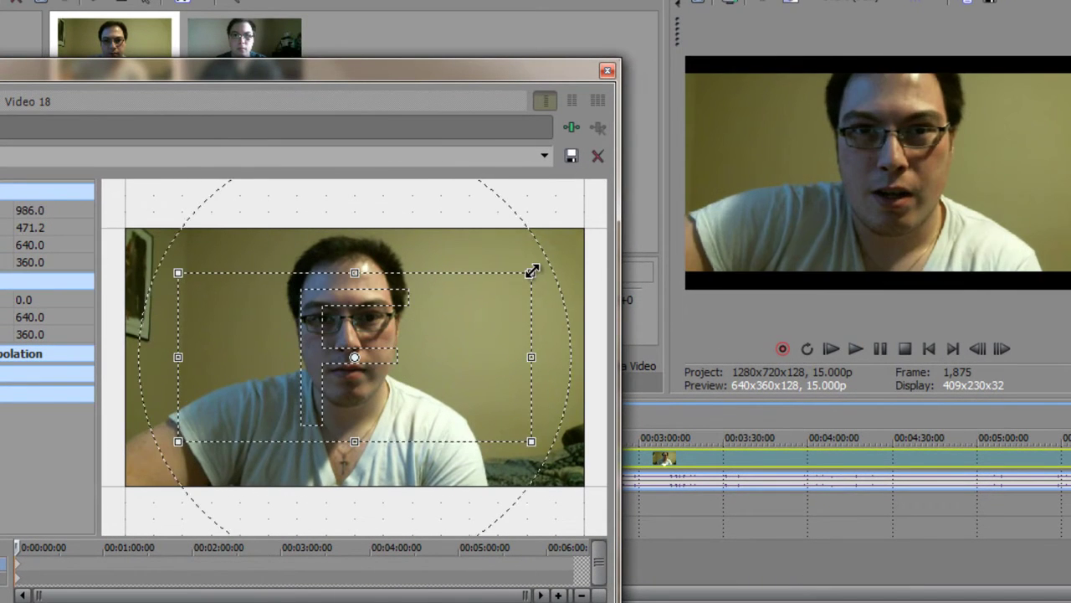
left_click_drag(532, 271, 420, 267)
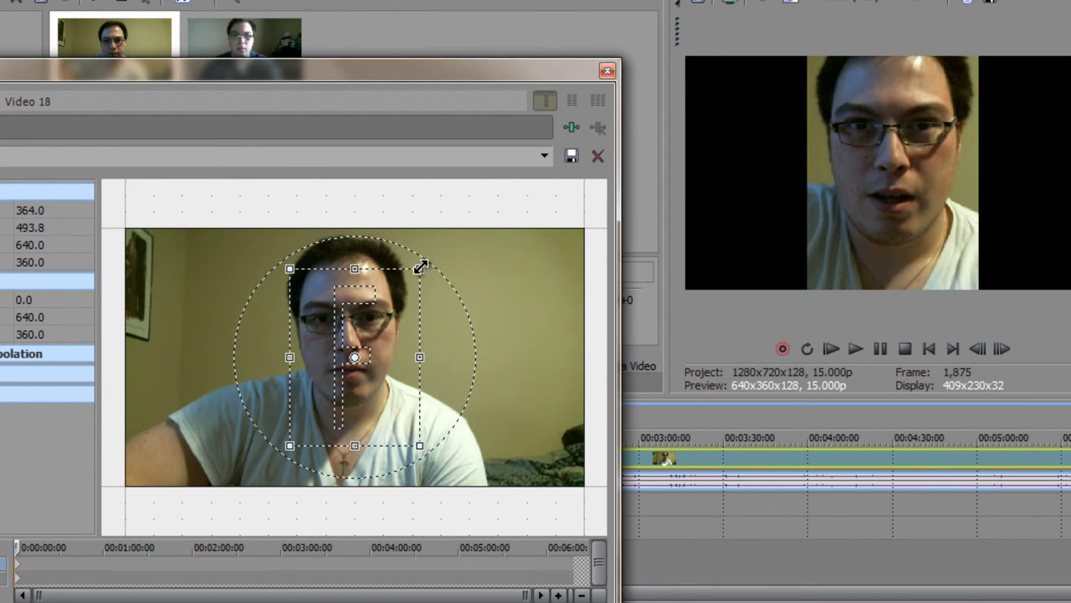
left_click_drag(420, 267, 570, 234)
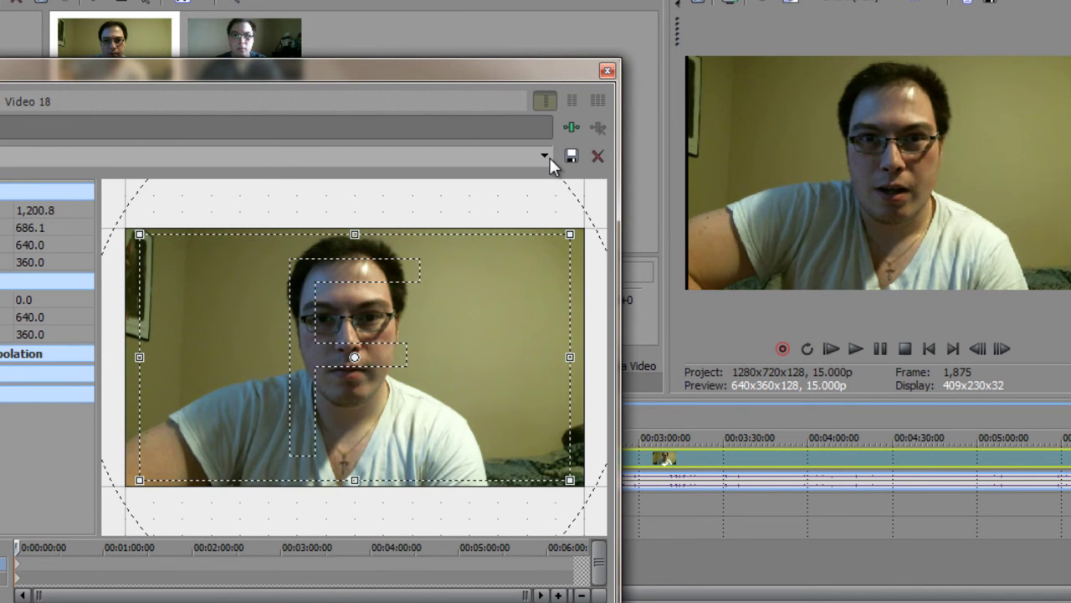
Reset the crop frame to the full 1,280 × 720 picture and enlarge it until Video 18 fills about 40% of the preview's width
left_click(546, 156)
left_click(522, 186)
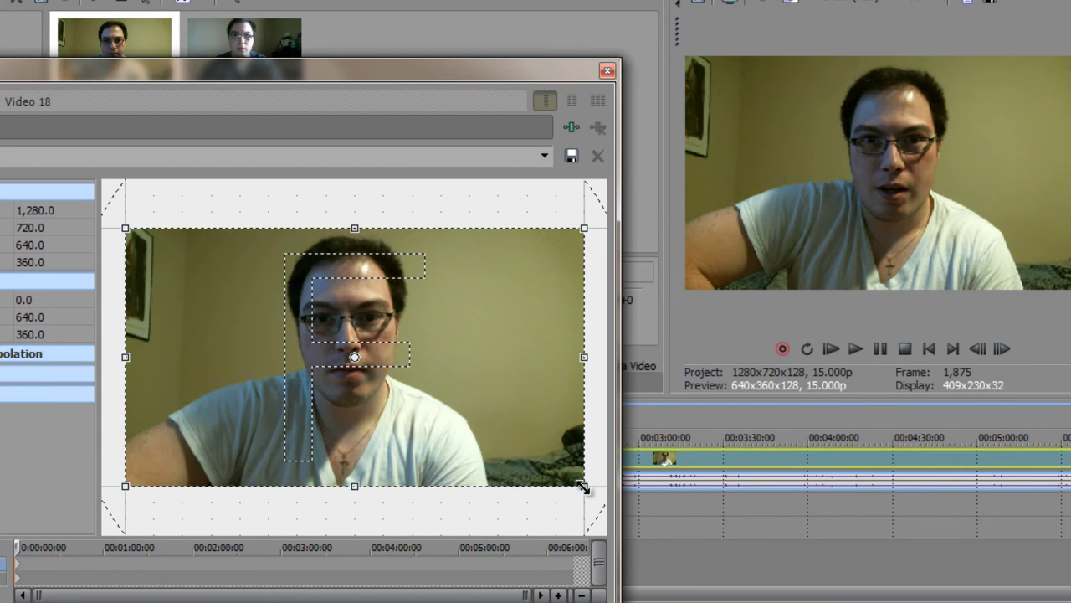
left_click_drag(582, 487, 894, 400)
left_click(607, 70)
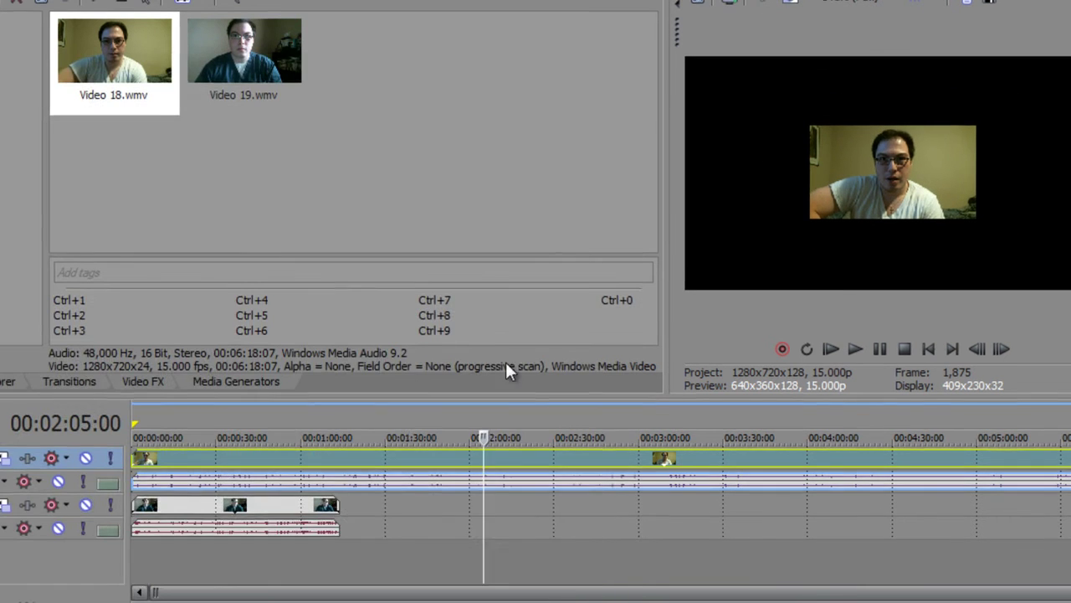
Return the playhead to the project start and open Track Motion for track 1, keeping the preview picture uncovered
left_click(138, 578)
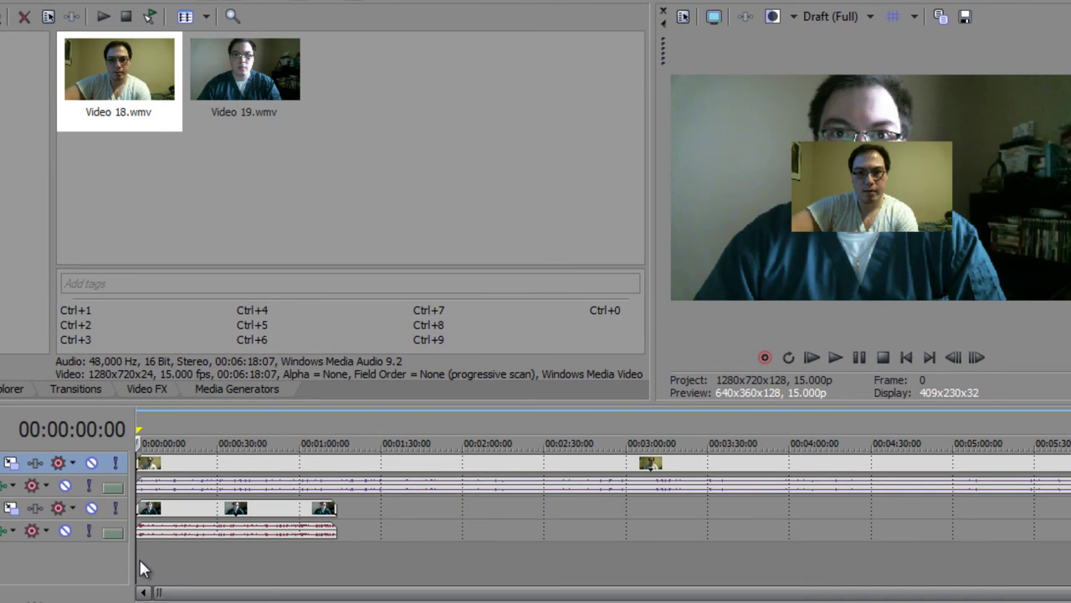
left_click(10, 462)
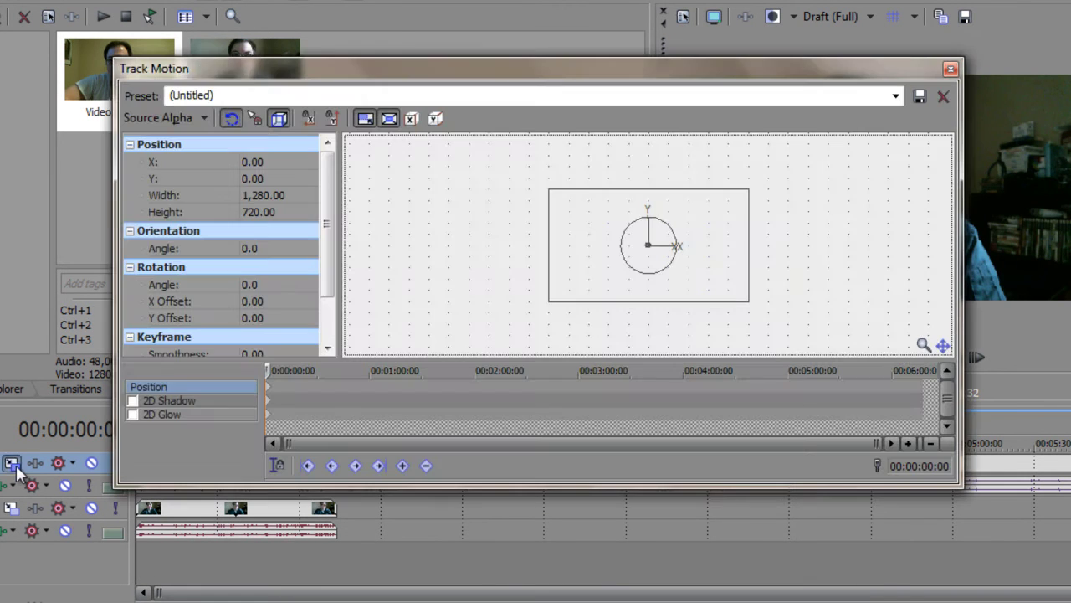
left_click_drag(765, 56, 703, 89)
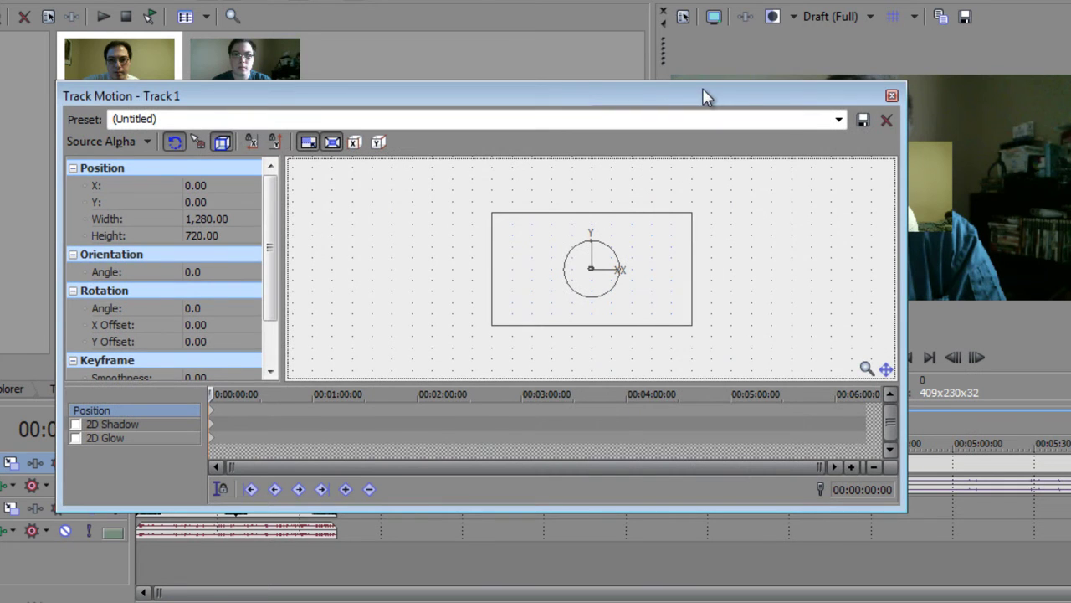
left_click(892, 95)
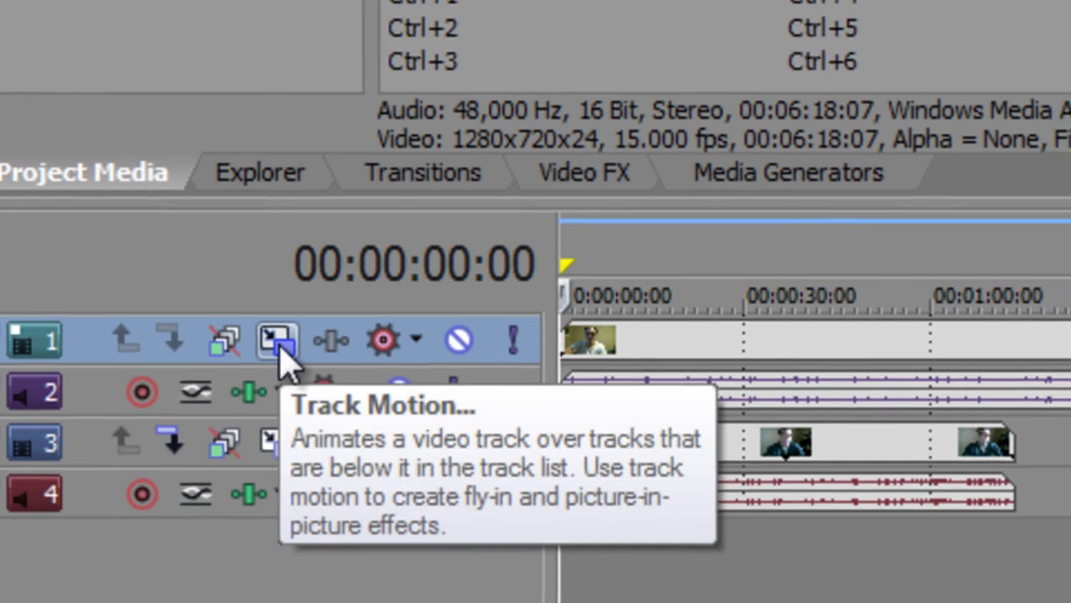
left_click(283, 335)
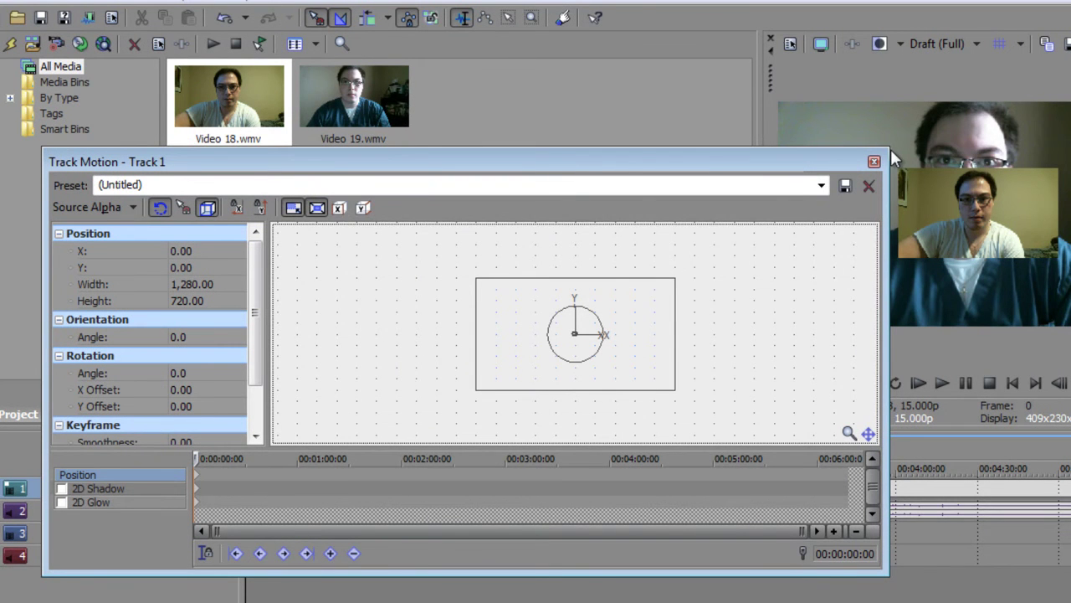
left_click_drag(892, 150, 801, 148)
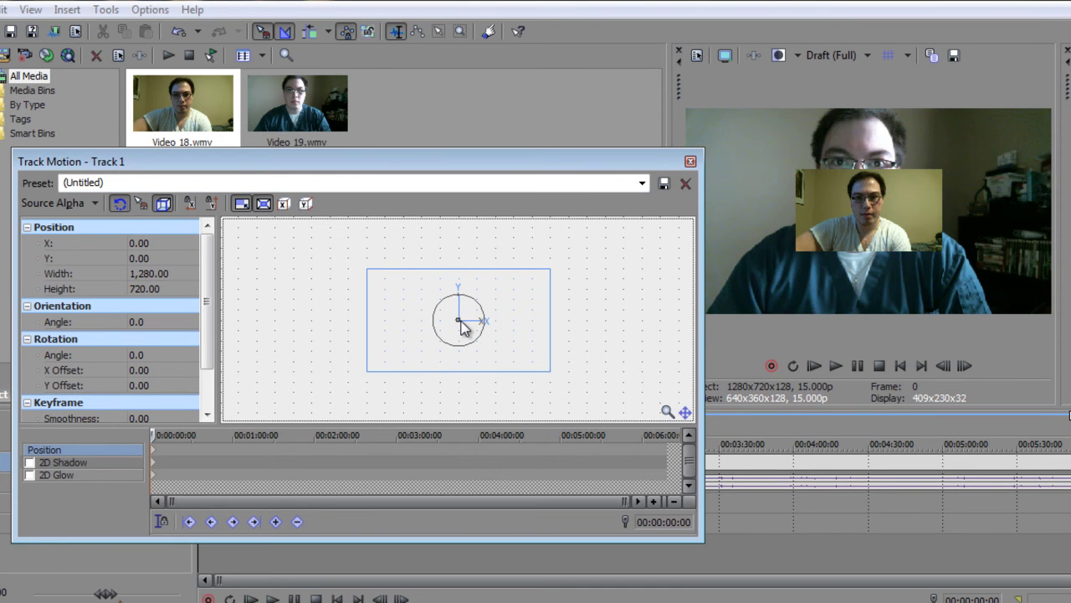
Try track 1 at positions of about X 386, Y -224, at X -374, Y 224, and at X -418, Y -224
left_click_drag(467, 328, 519, 358)
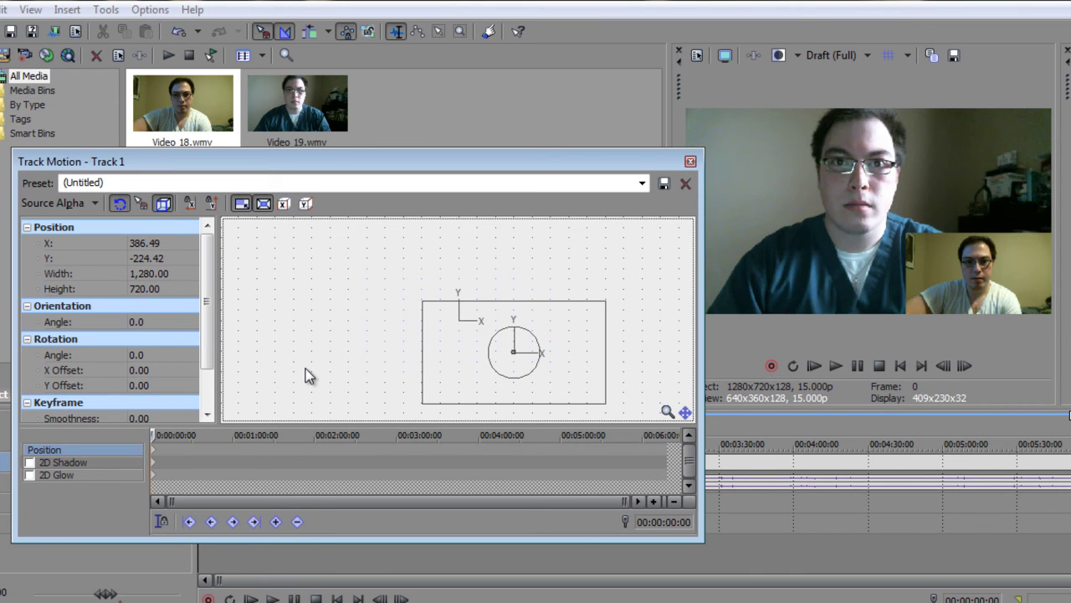
left_click_drag(515, 356, 405, 293)
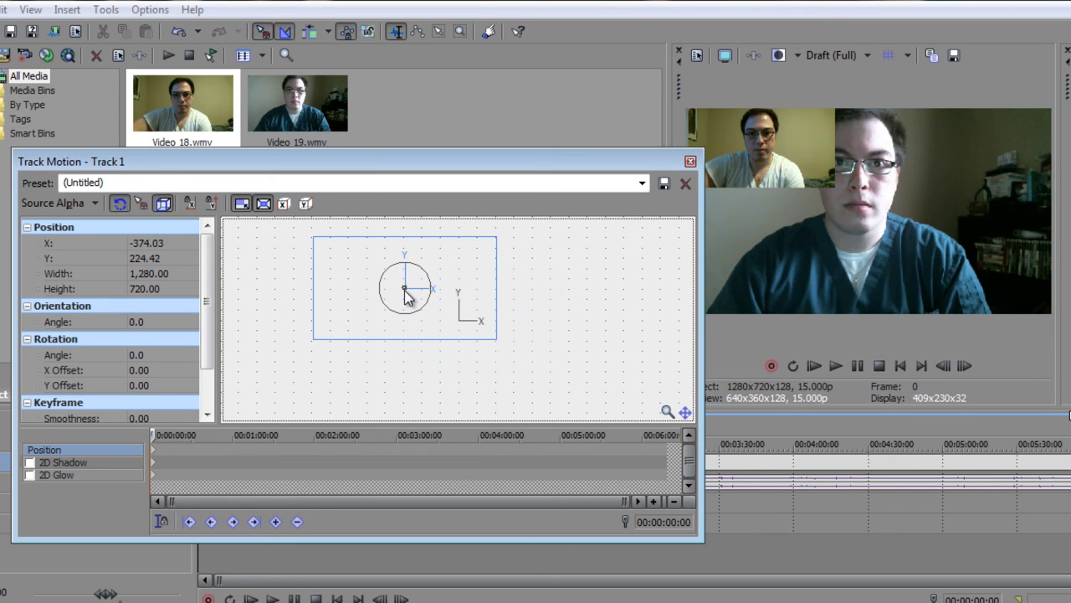
left_click_drag(404, 294, 399, 360)
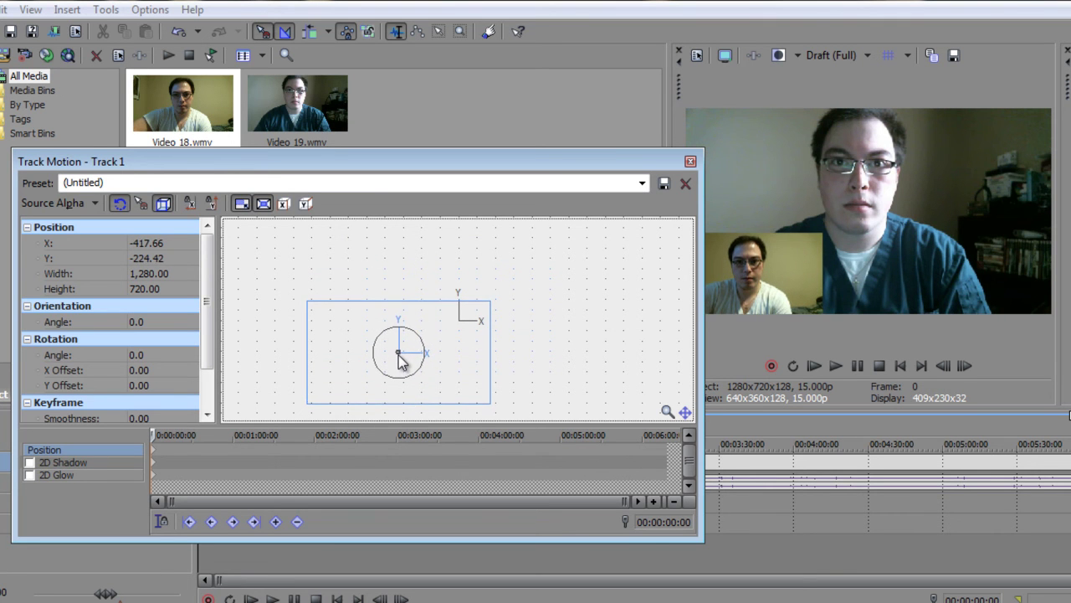
mouse_move(534, 167)
left_mouse_down()
mouse_move(511, 173)
mouse_move(528, 176)
mouse_move(548, 153)
mouse_move(531, 159)
left_mouse_up()
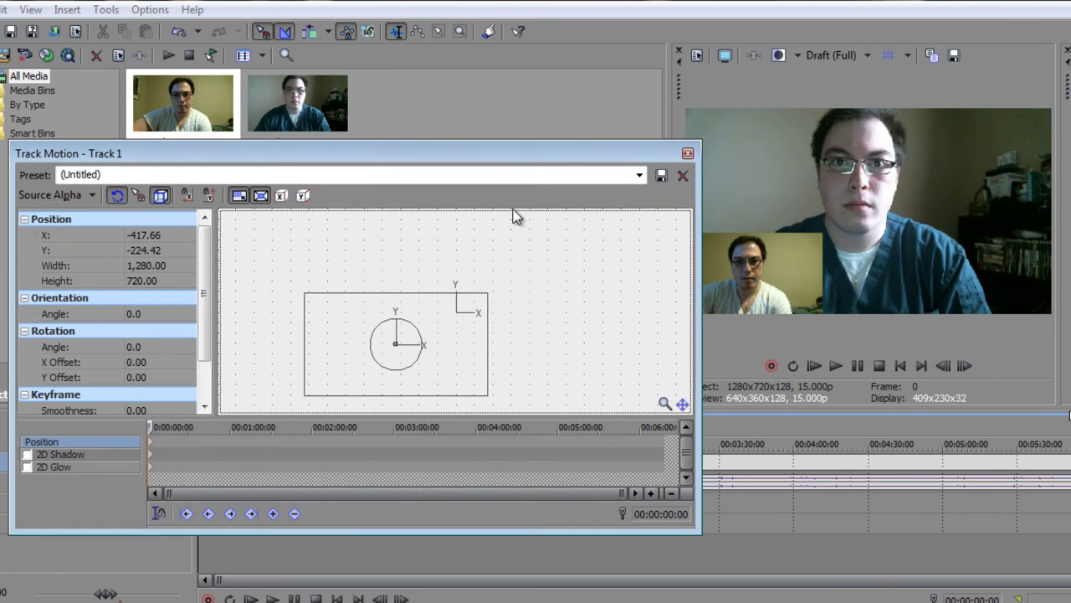
Move track 1's picture into the lower-right corner of the frame and play the first seconds of the picture-in-picture
left_click_drag(395, 352, 512, 350)
left_click(687, 154)
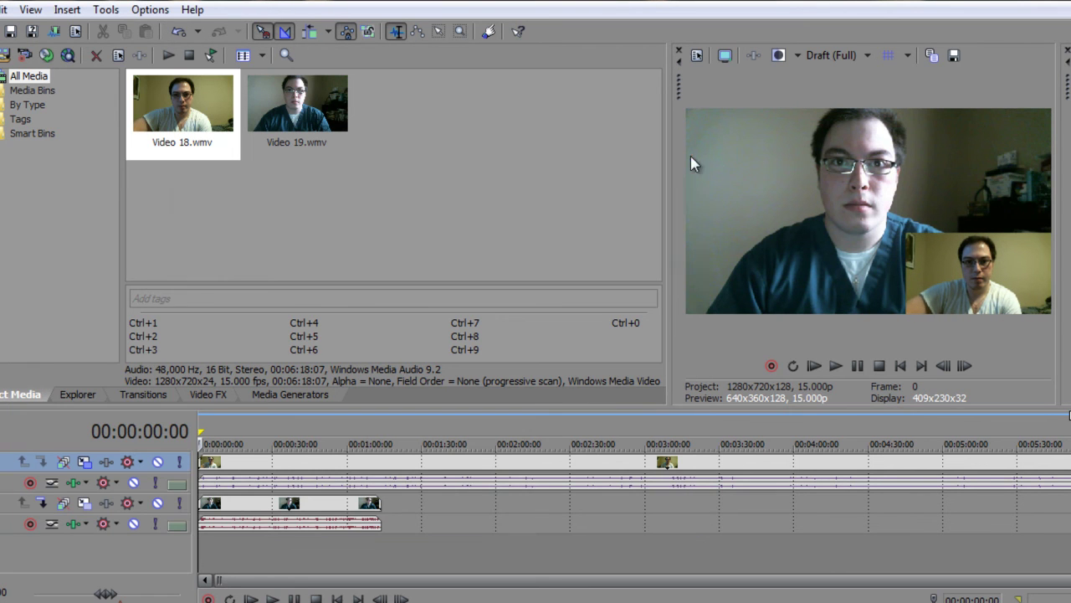
left_click(837, 367)
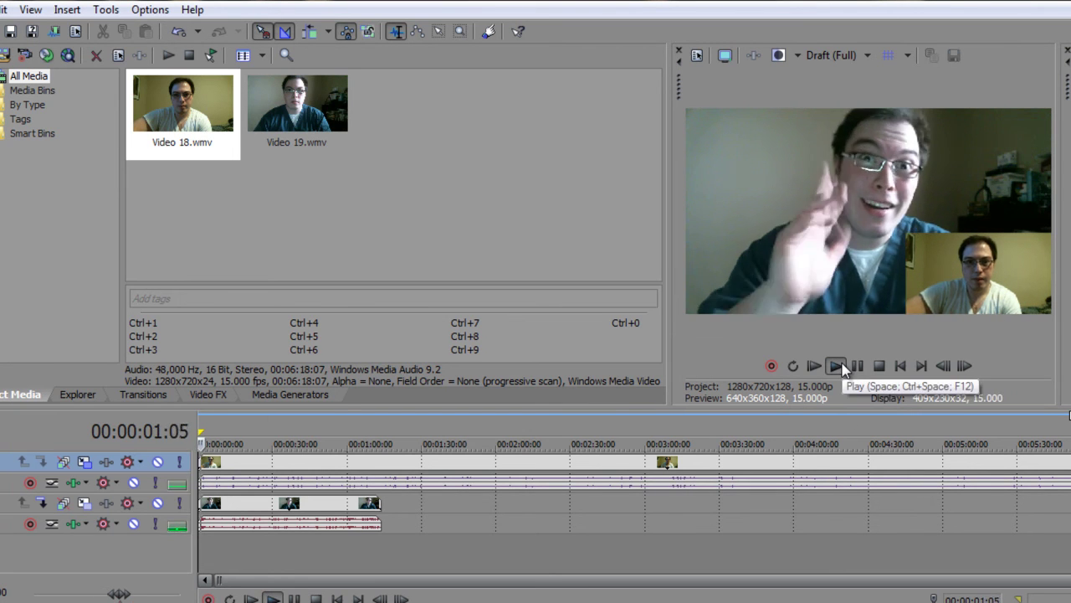
left_click(860, 368)
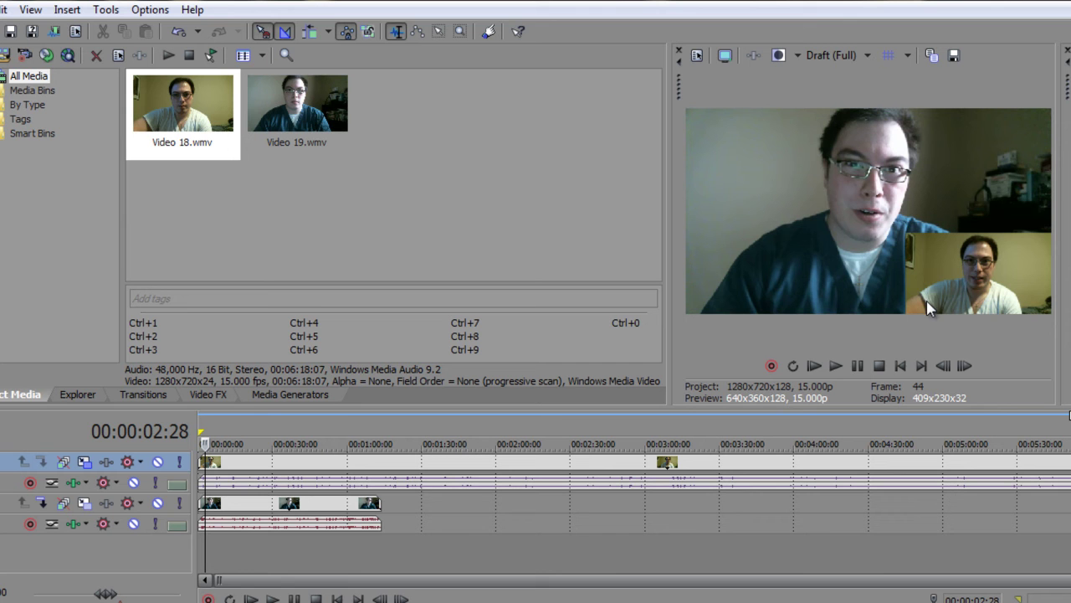
Shrink the Video 18 inset with a Pan/Crop frame of about 4,311 × 2,665 centred at about 334, 187
right_click(242, 463)
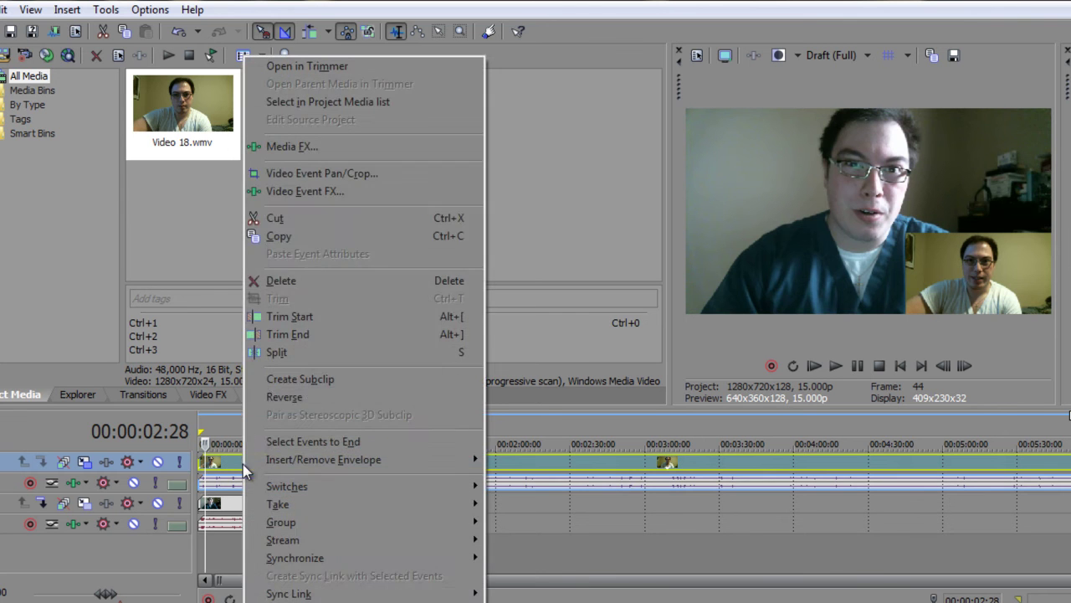
left_click(323, 176)
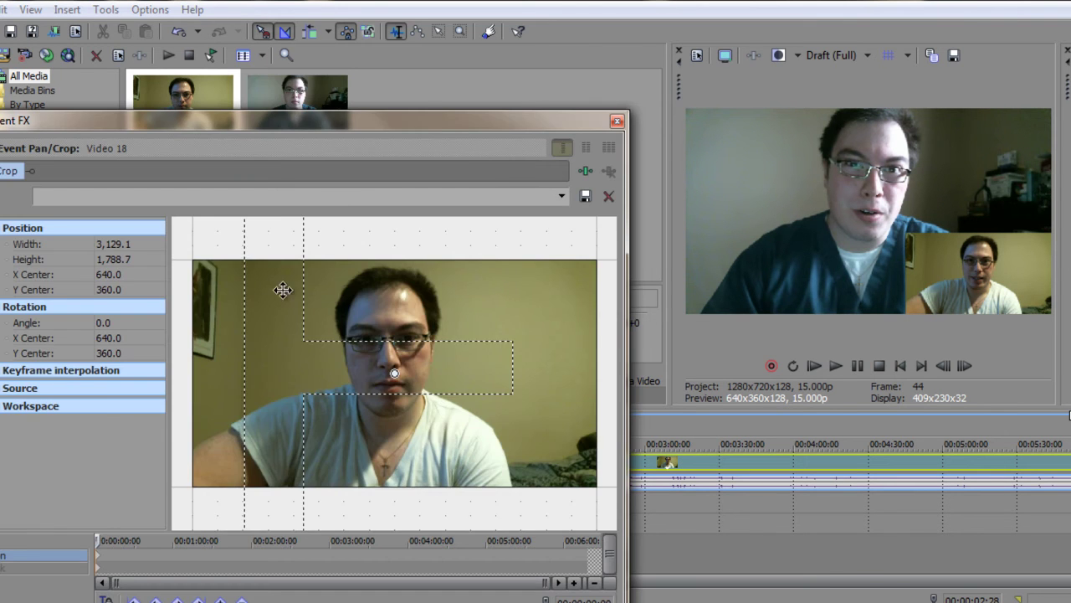
scroll(303, 310, "down", 5)
left_click_drag(259, 295, 208, 254)
left_click_drag(467, 369, 442, 354)
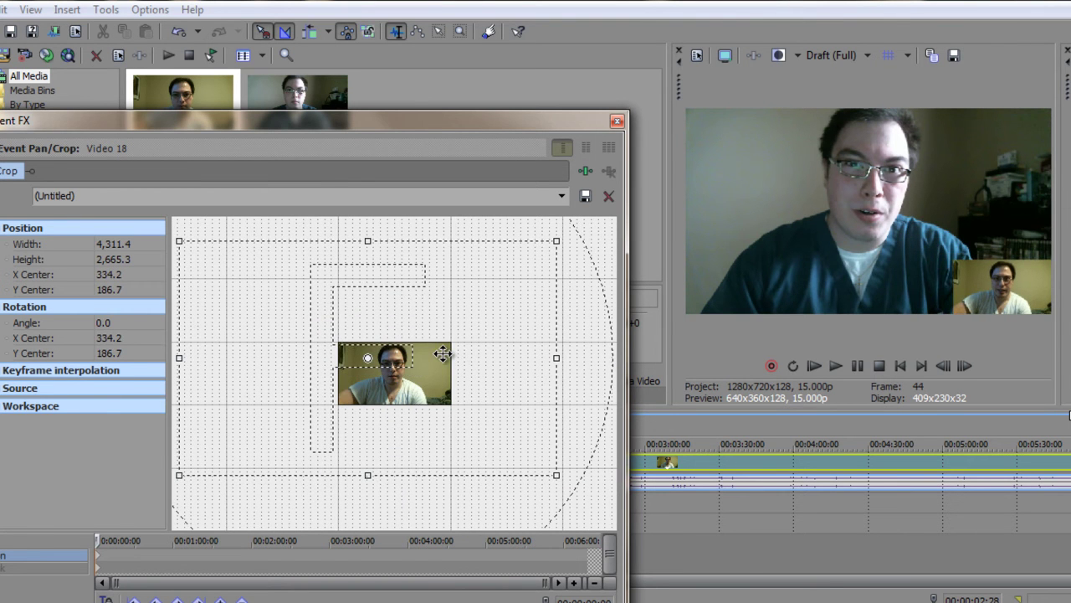
left_click(616, 122)
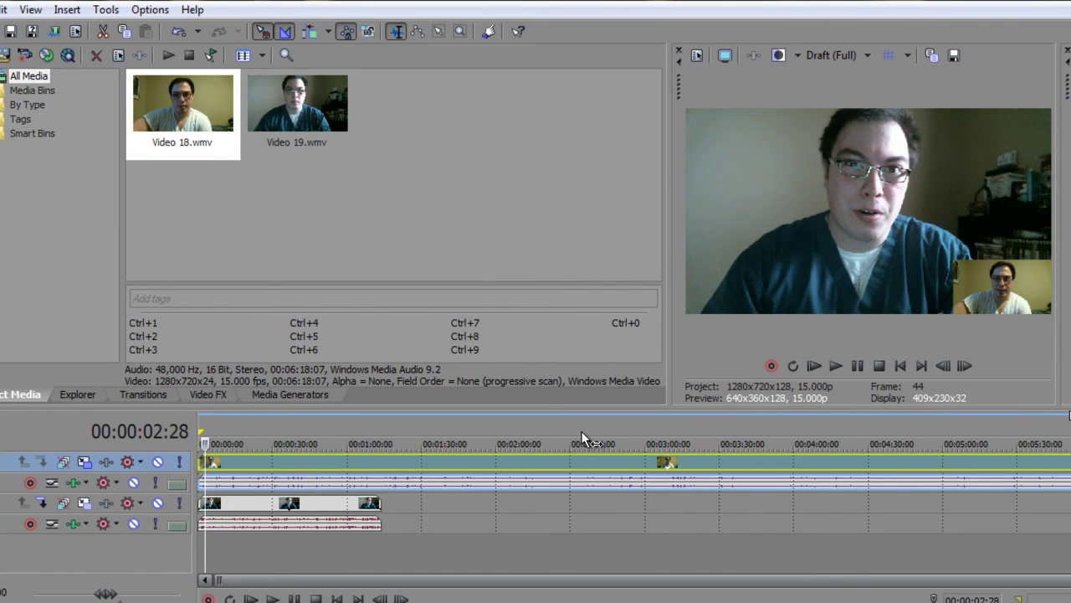
Delete the Video 18 event and make Video 19's audio track taller, with its waveform magnified over roughly the first 45 seconds
key("Delete")
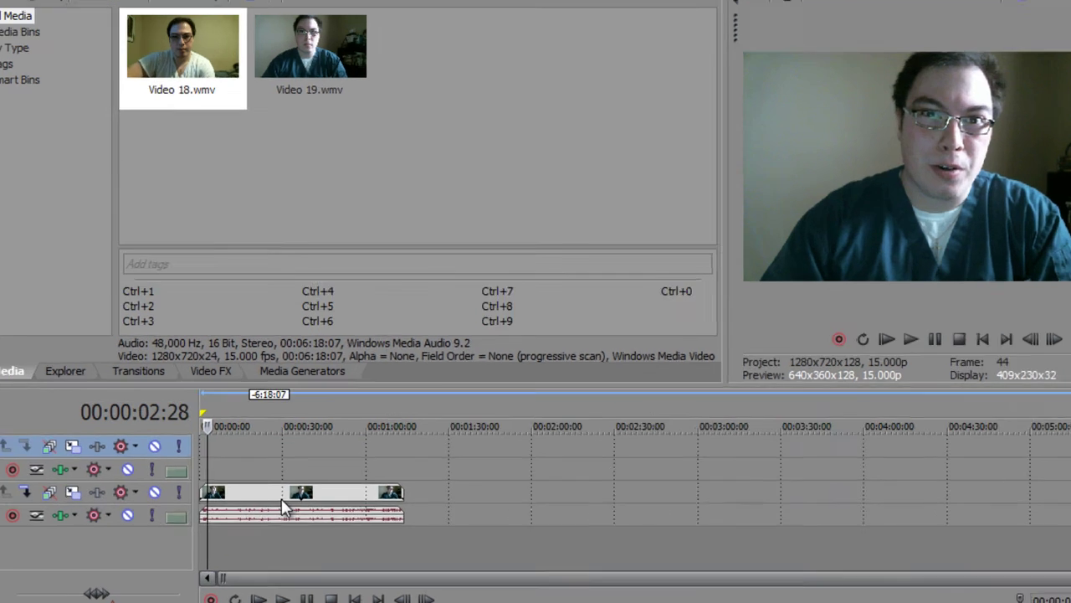
left_click_drag(272, 504, 266, 460)
left_click_drag(381, 262, 330, 359)
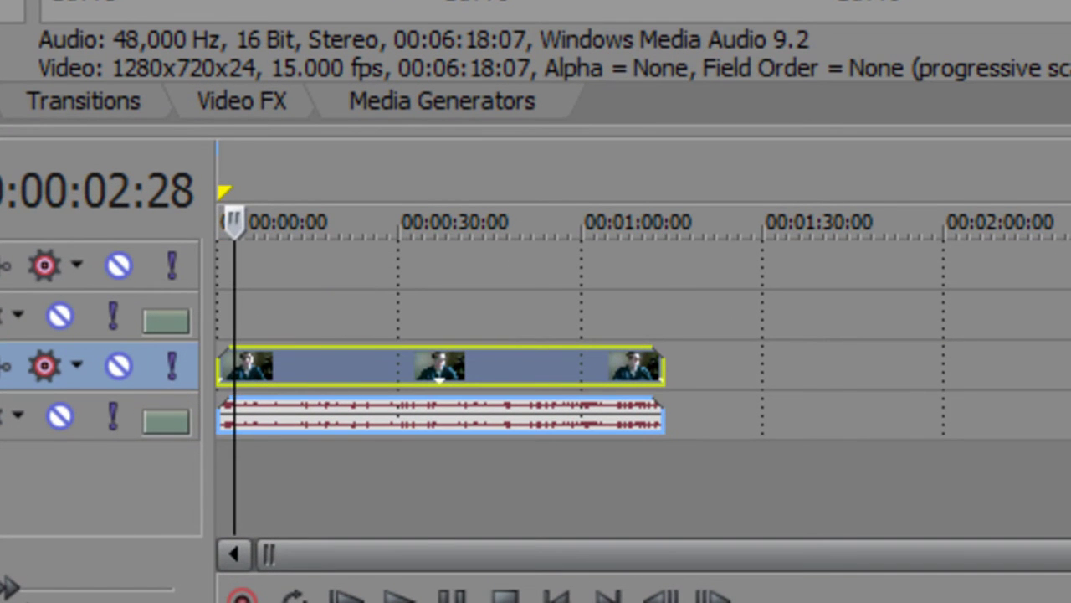
left_click_drag(220, 387, 221, 515)
scroll(221, 514, "down", 2)
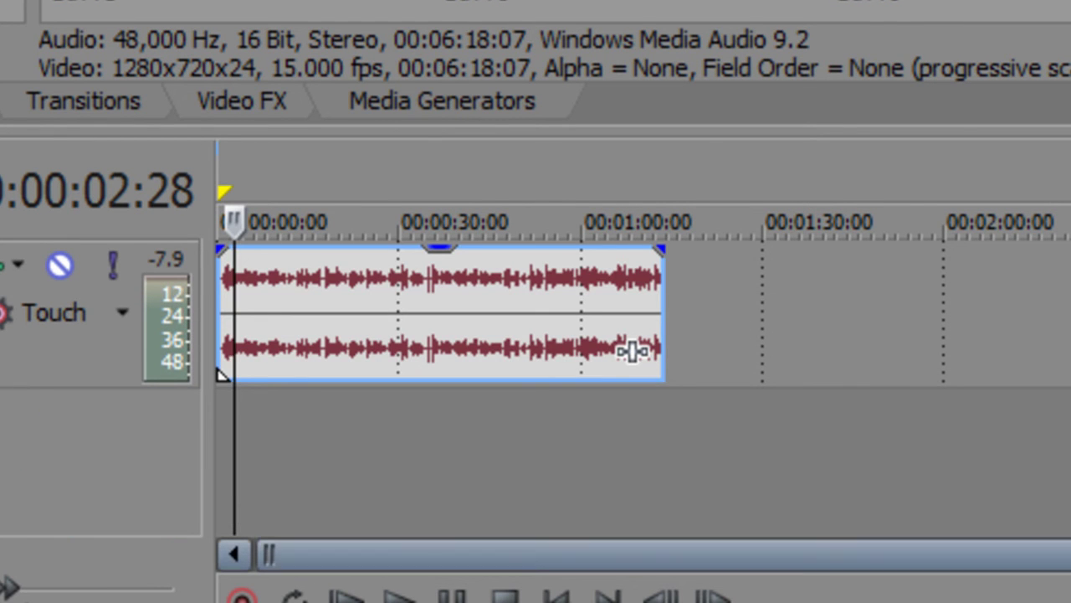
scroll(633, 352, "up", 8)
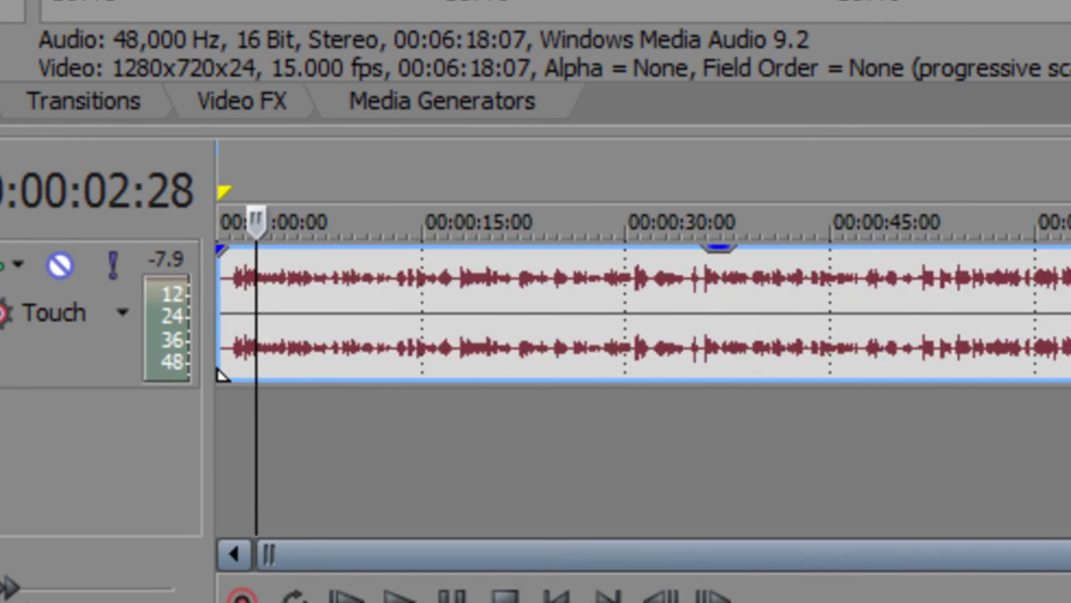
left_click_drag(718, 554, 756, 553)
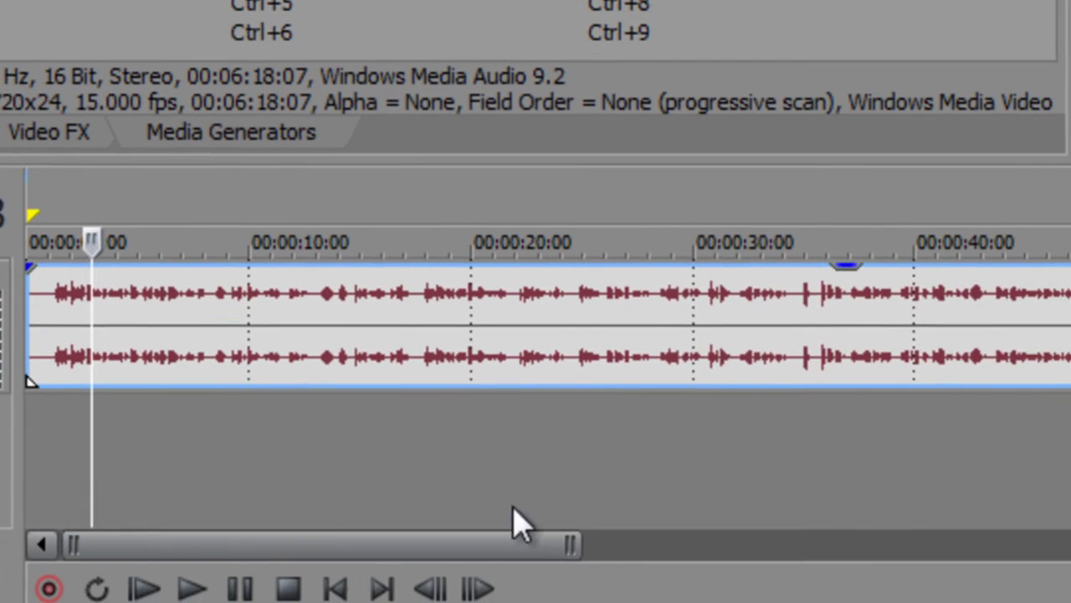
Split the Video 19 event at about 1 and 4 seconds and delete everything after the second split
left_click(29, 394)
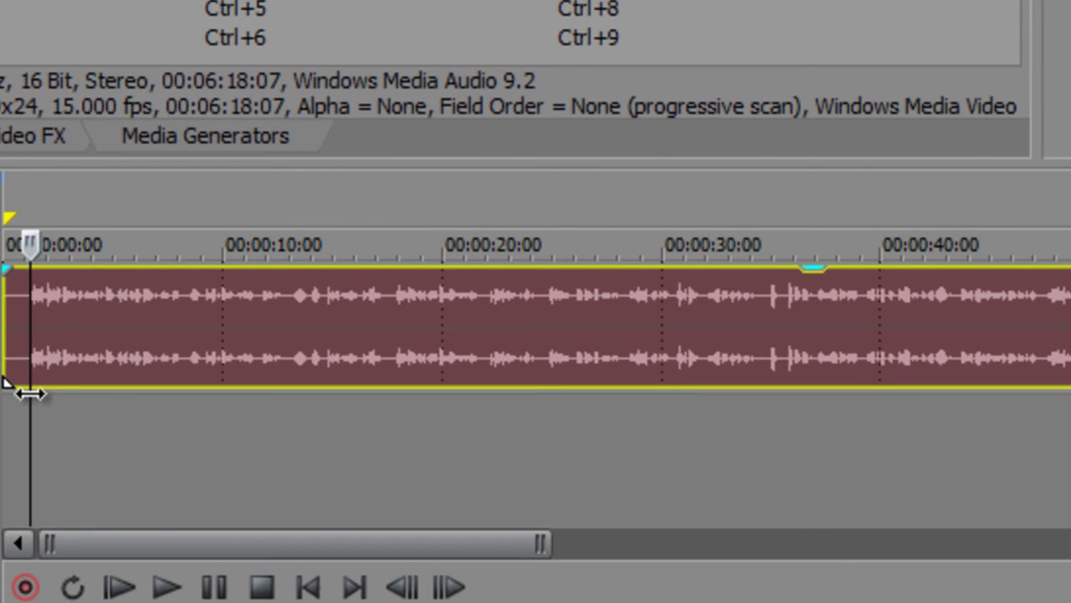
key("s")
left_click(102, 401)
key("s")
left_click_drag(210, 335, 843, 328)
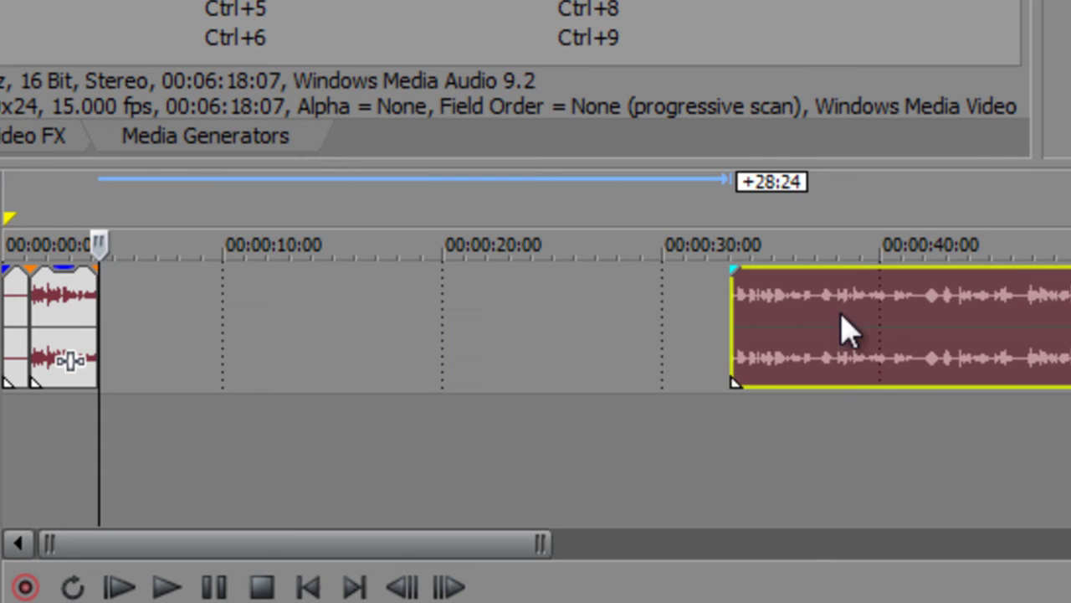
key("Delete")
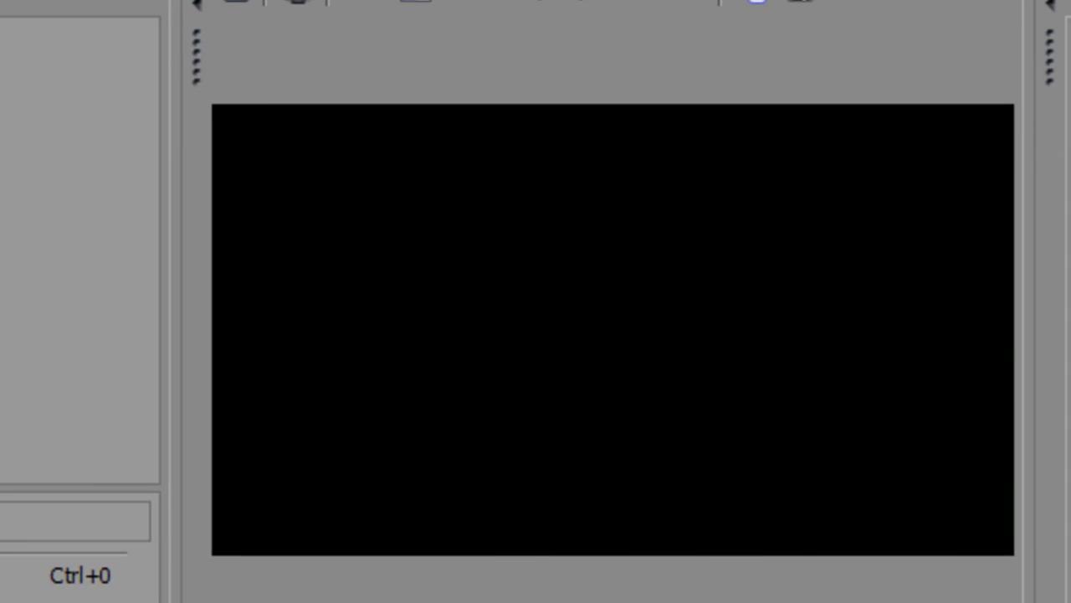
key("space")
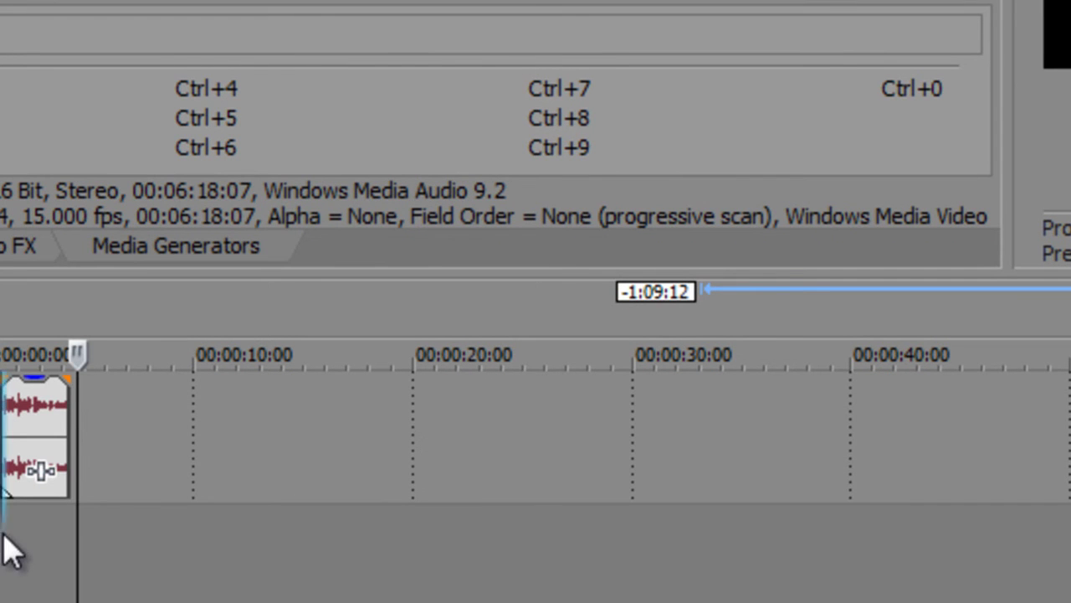
Try time-stretching the second Video 19 piece by 9:12 and compressing it by 11:22, playing back each version
left_click(3, 554)
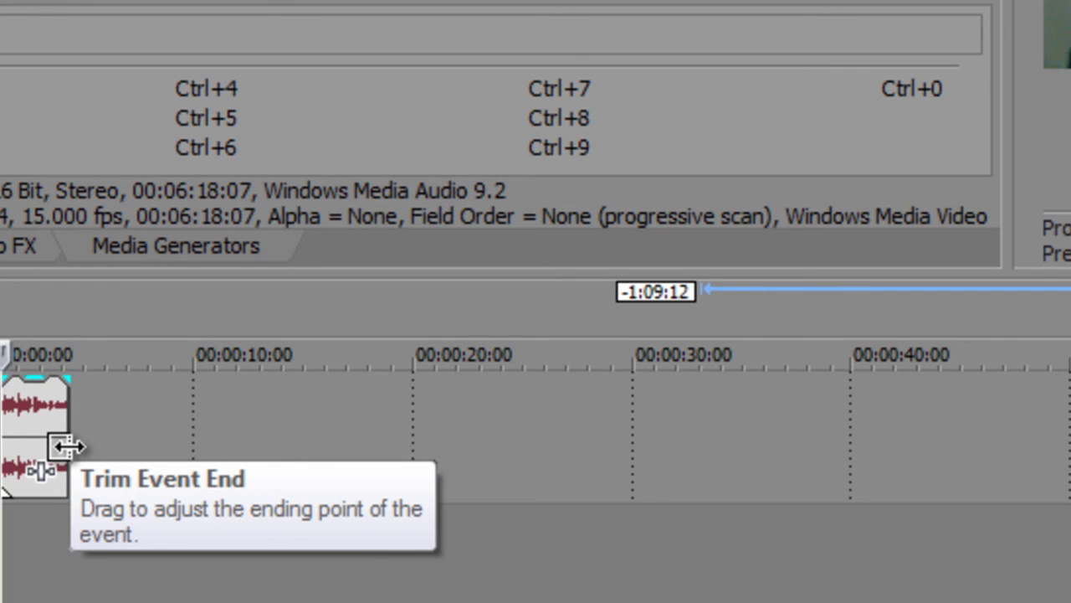
key("ctrl")
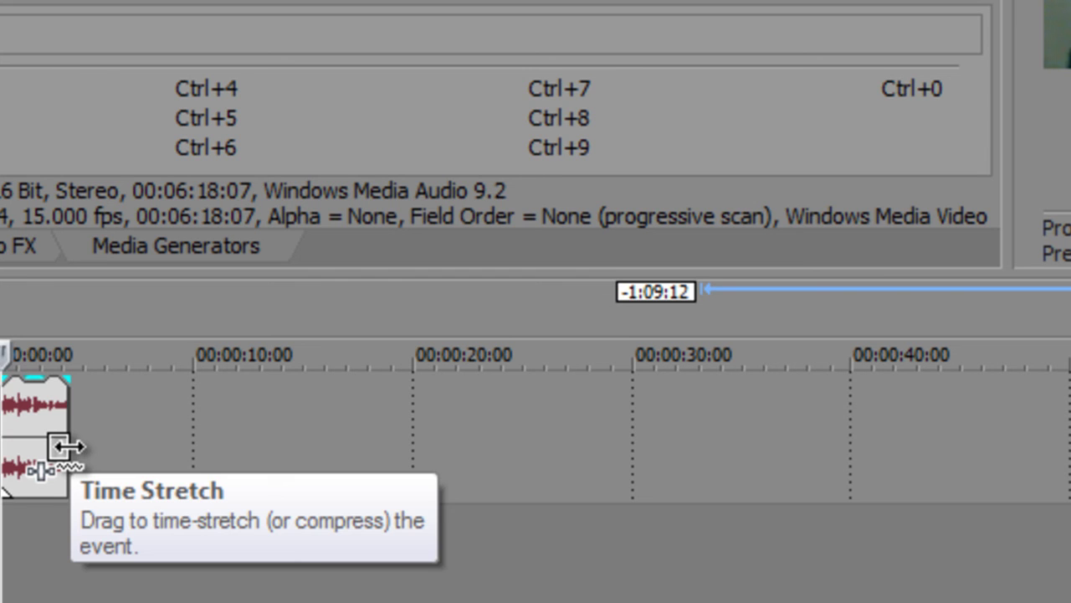
left_click_drag(67, 446, 435, 442)
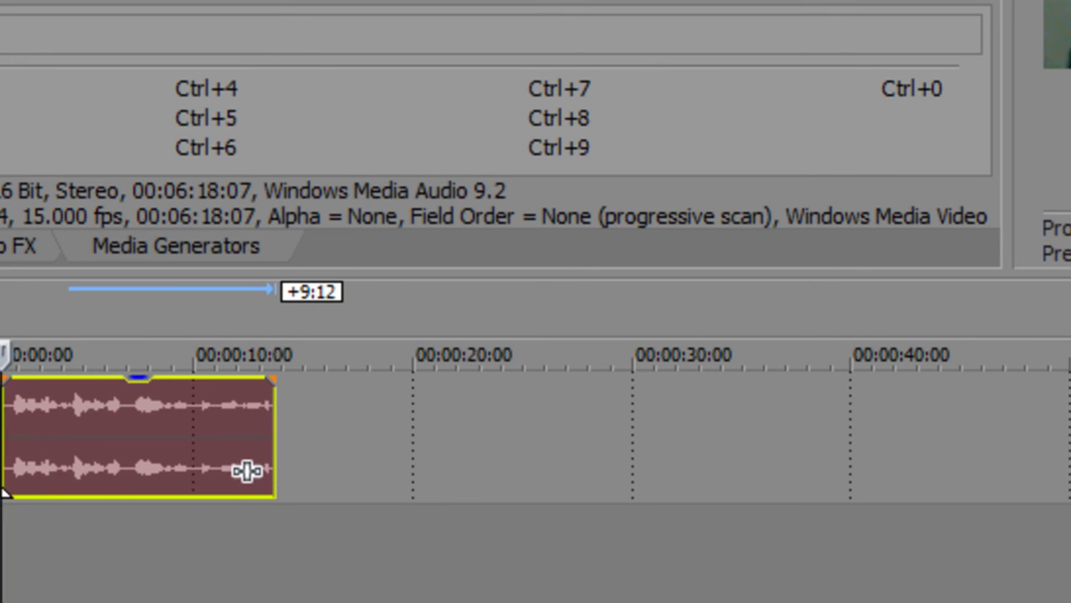
left_click(12, 554)
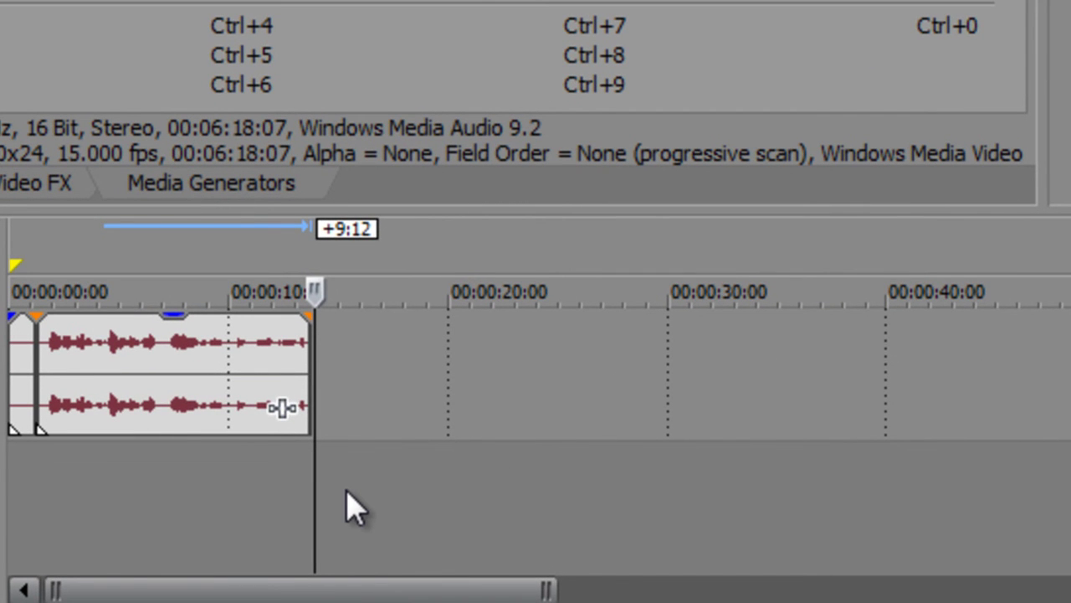
left_click_drag(310, 395, 54, 411)
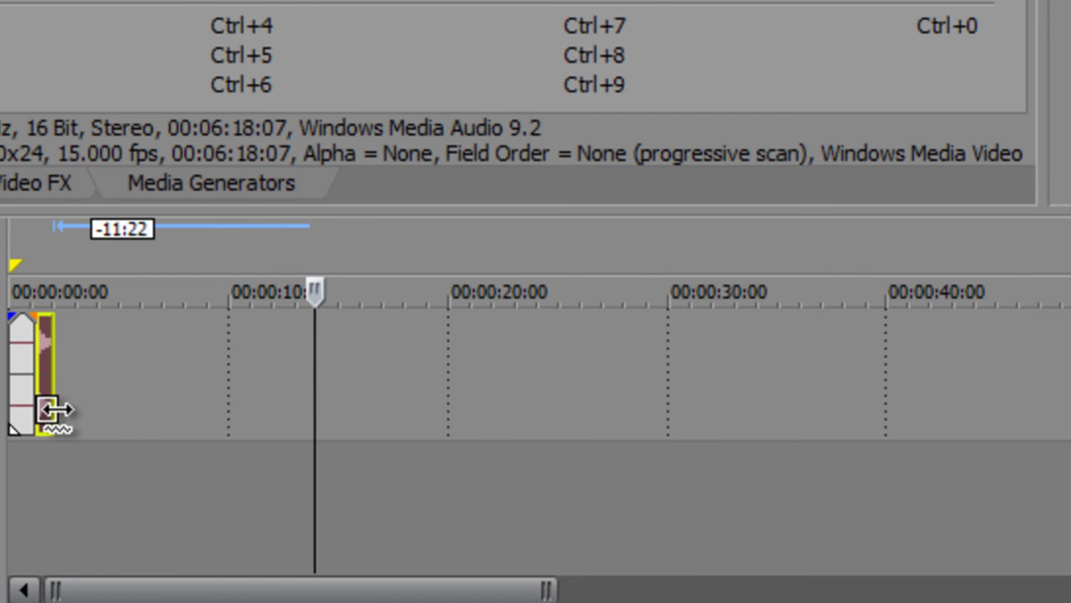
key("space")
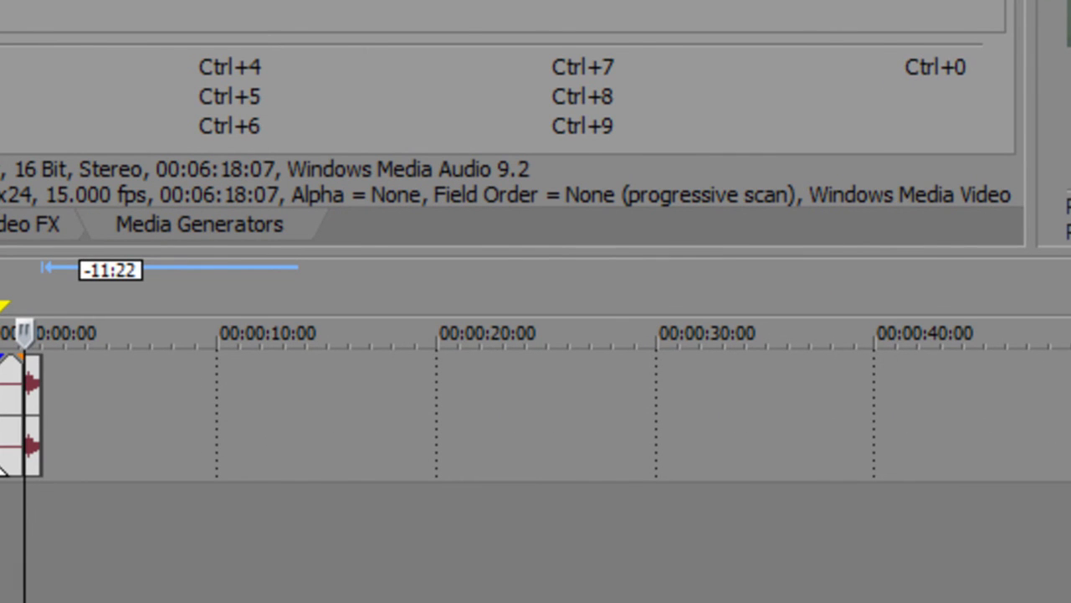
Time-stretch the compressed Video 19 piece back to about 3 seconds long and place the playhead inside it
left_click_drag(40, 435, 113, 421)
key("space")
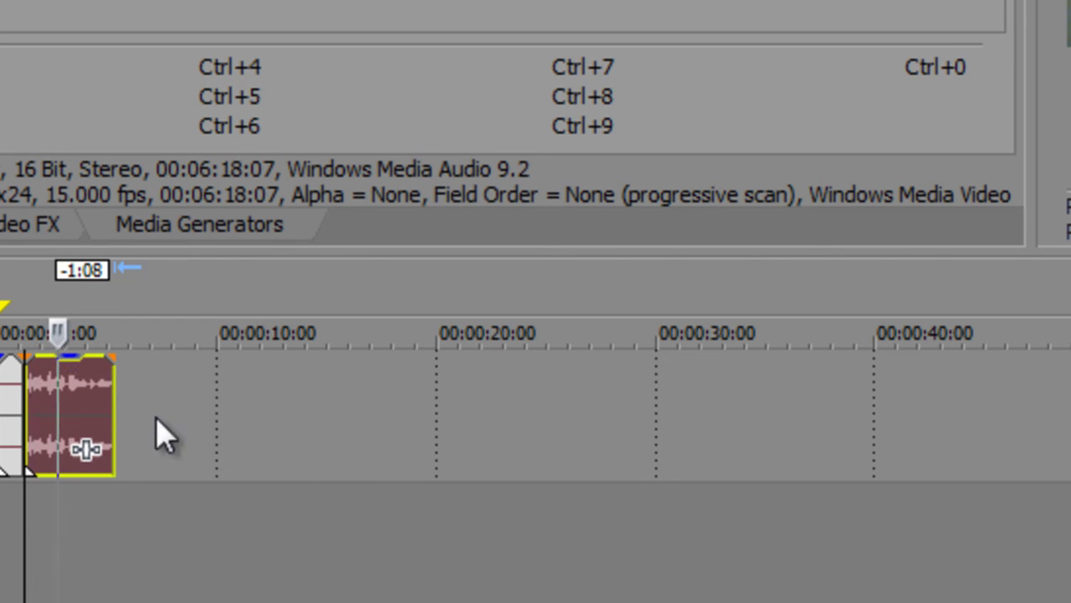
left_click_drag(113, 426, 94, 425)
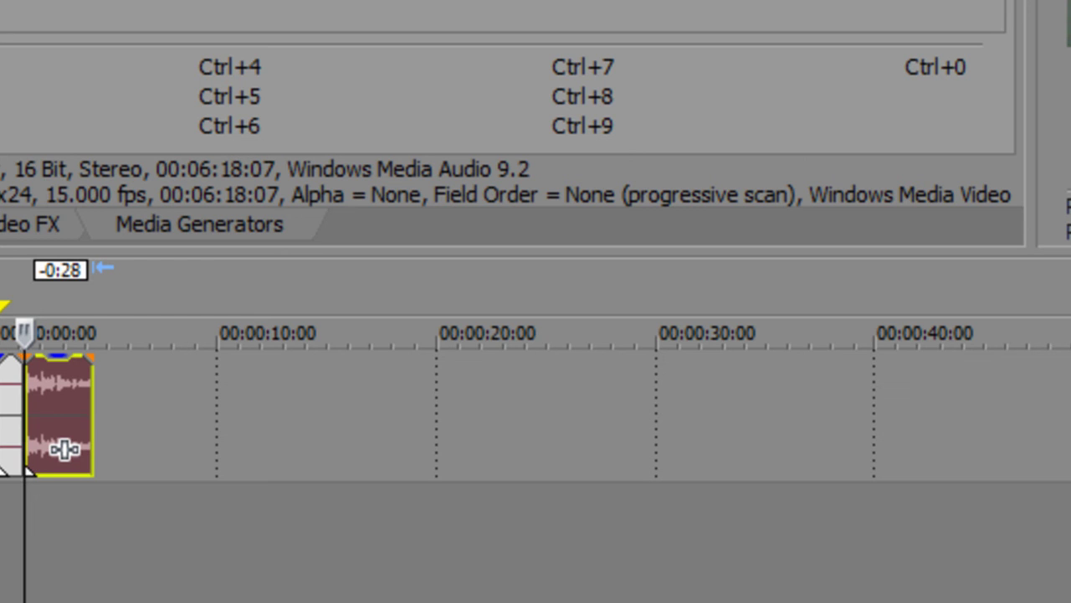
left_click(68, 409)
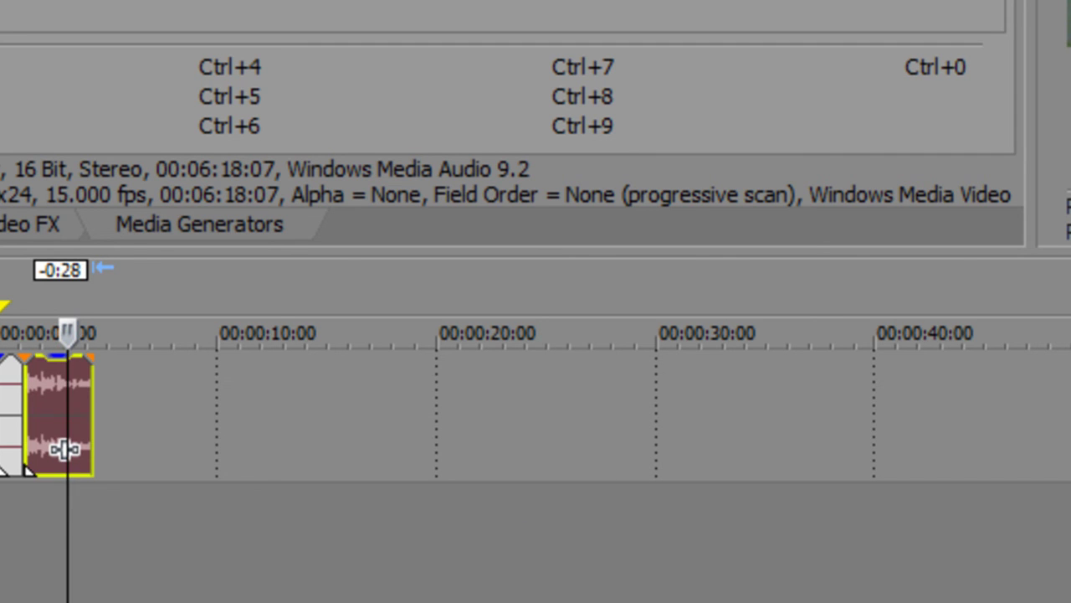
Split the second Video 19 piece, video and audio together, just before the 2-second mark
left_click(36, 510)
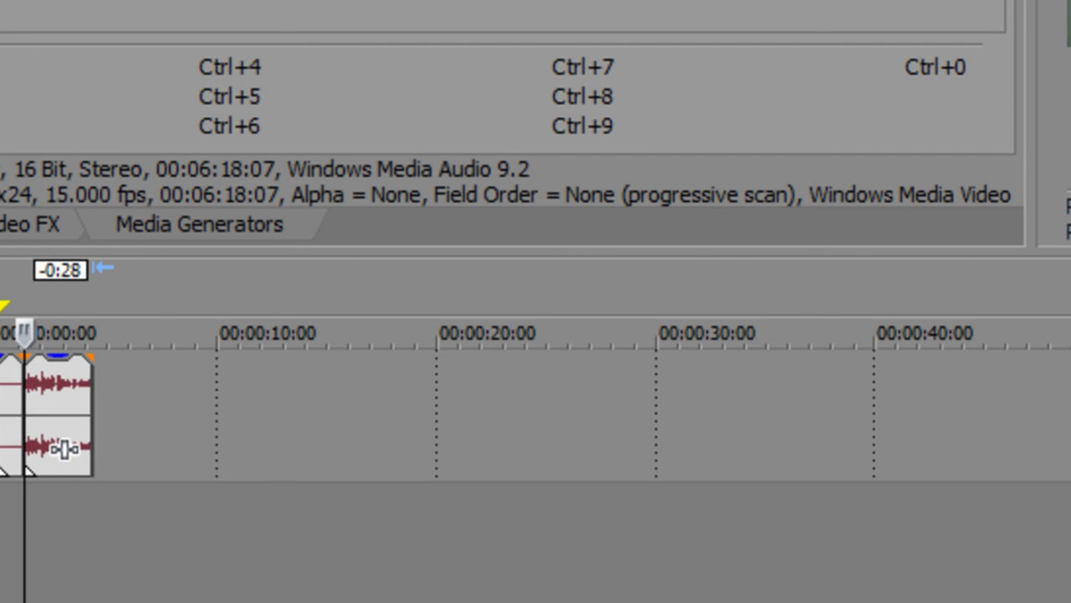
key("ctrl+z")
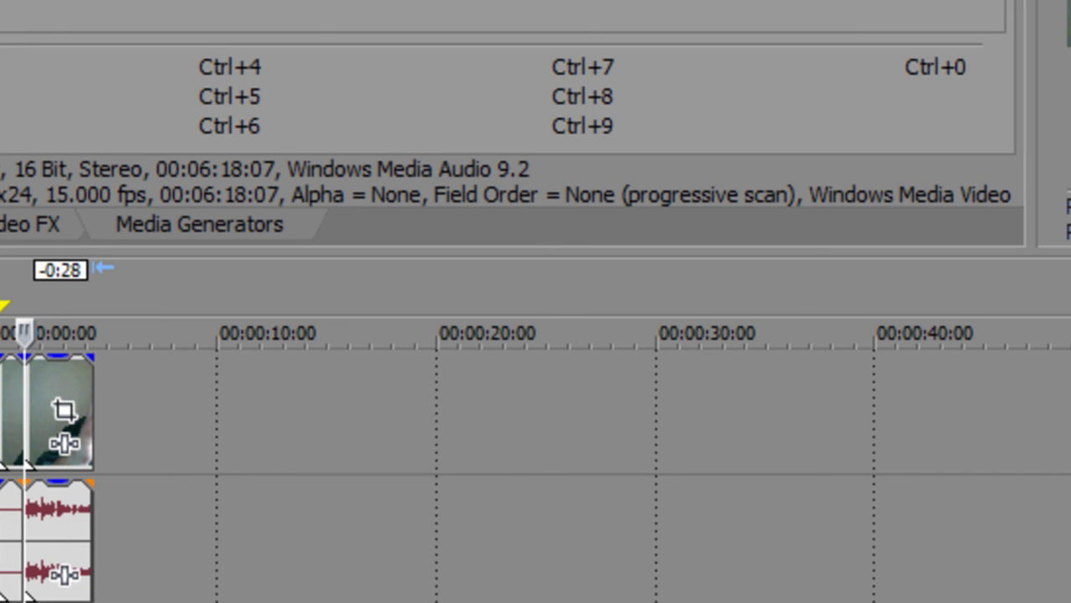
scroll(536, 460, "up", 10)
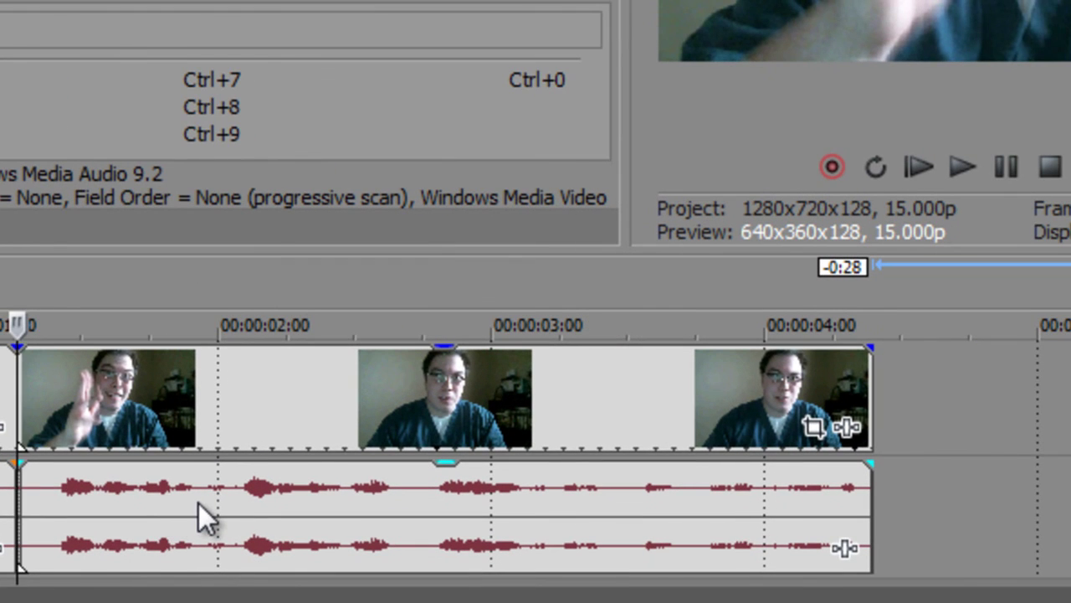
left_click(198, 503)
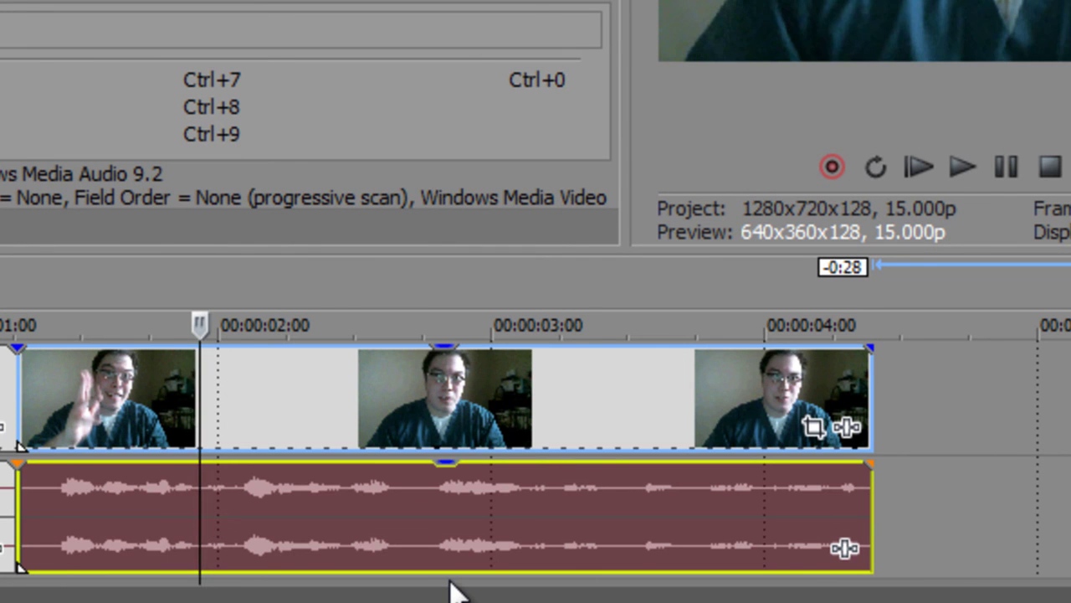
key("s")
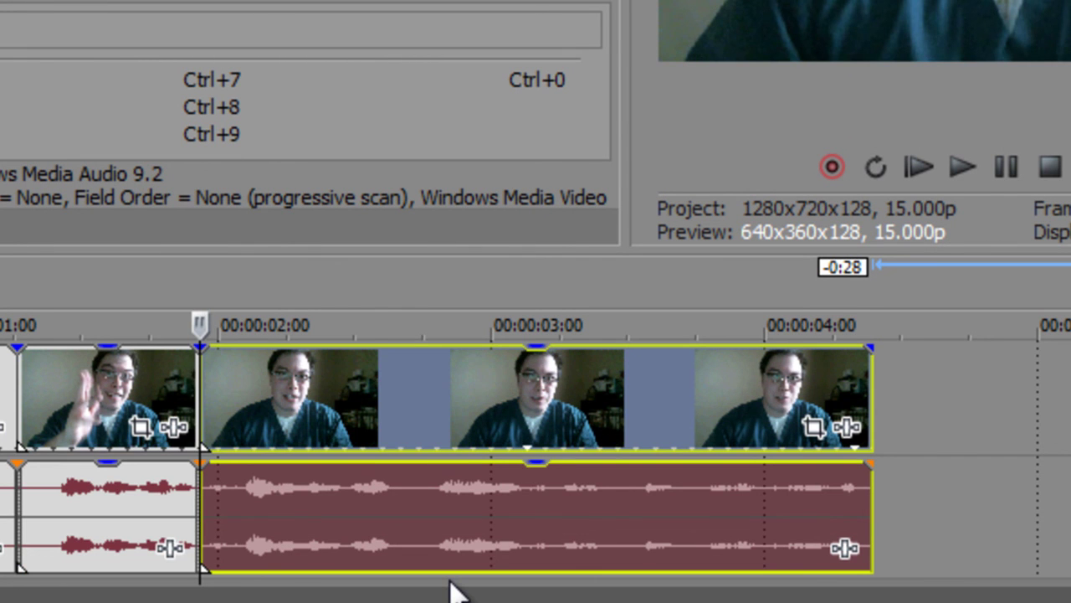
Try moving the last Video 19 piece 0:06 later and trimming 1:22 off its end; undo the trim and move the piece back
left_click_drag(299, 397, 344, 370)
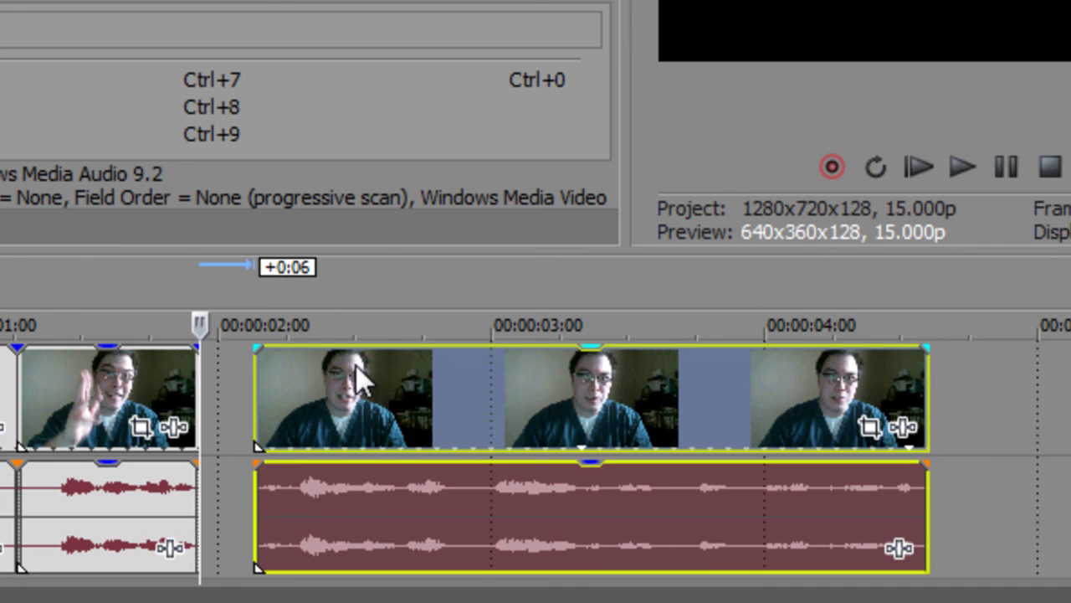
left_click(279, 422)
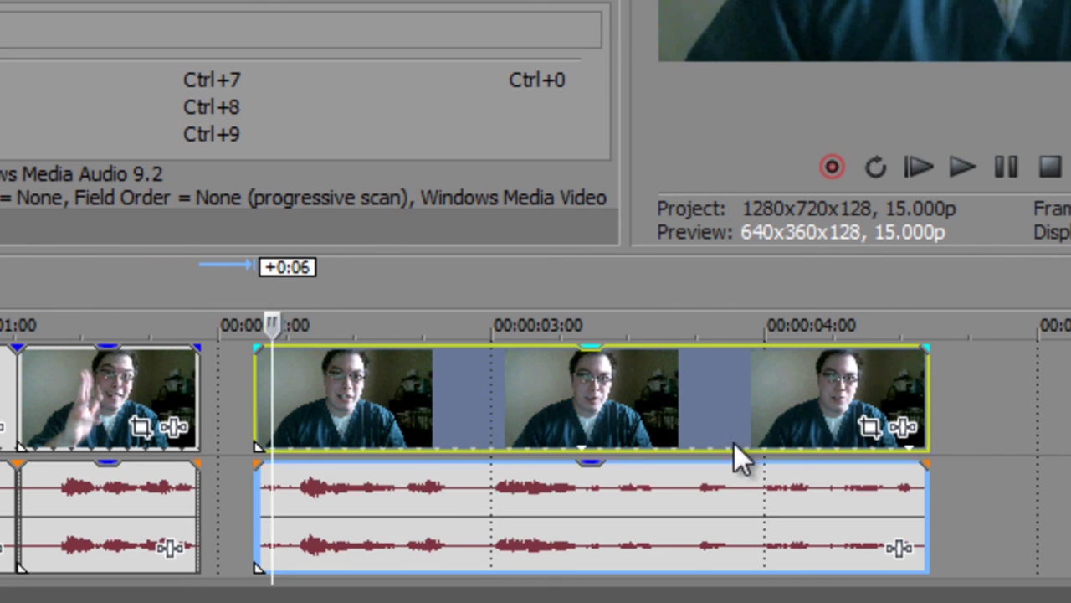
left_click_drag(924, 432, 452, 456)
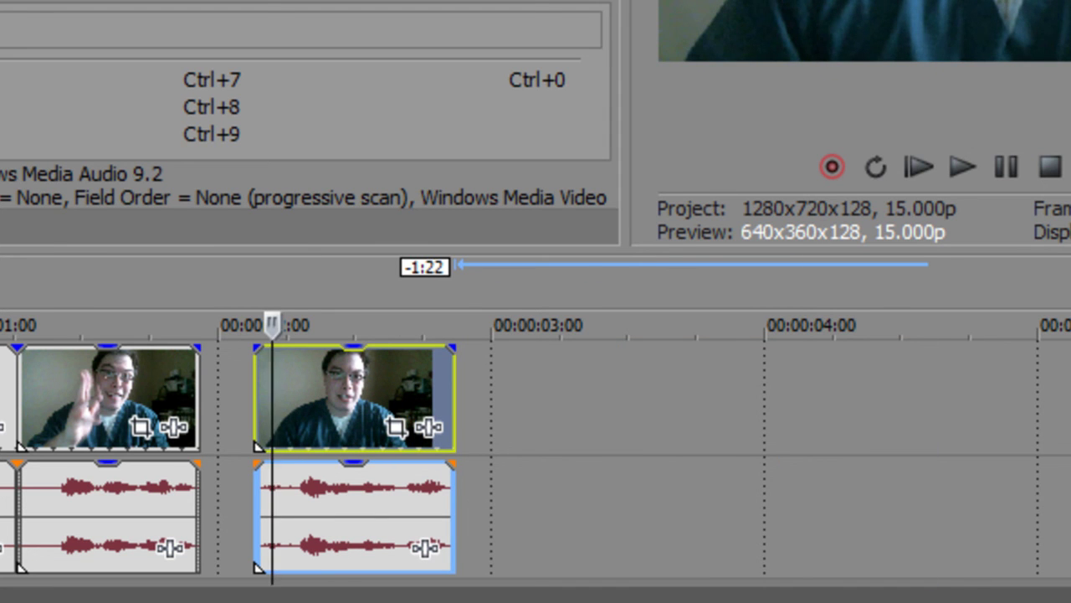
key("ctrl+z")
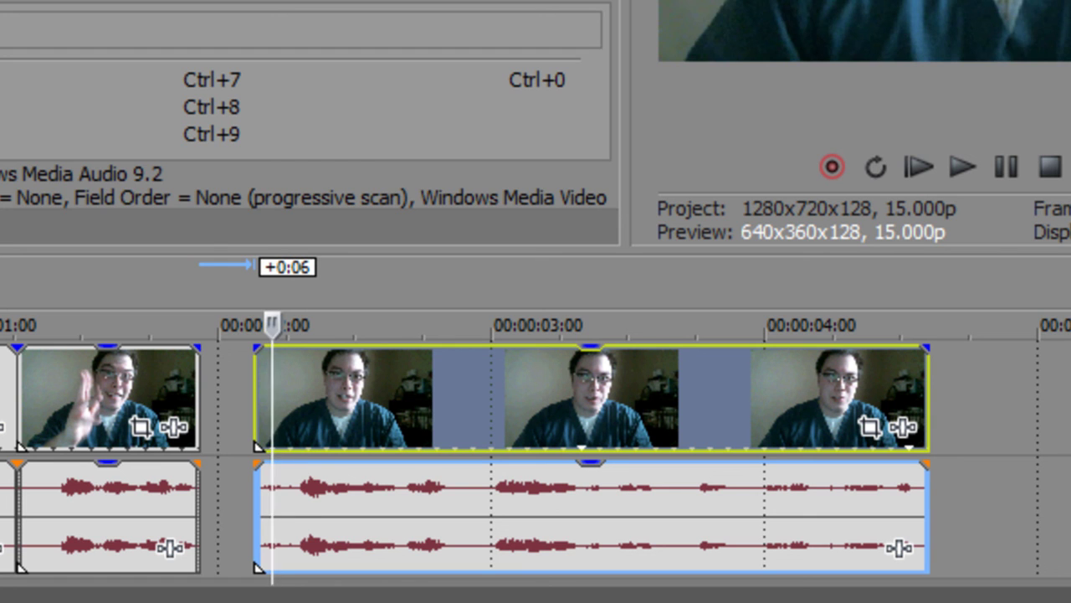
left_click_drag(416, 488, 365, 455)
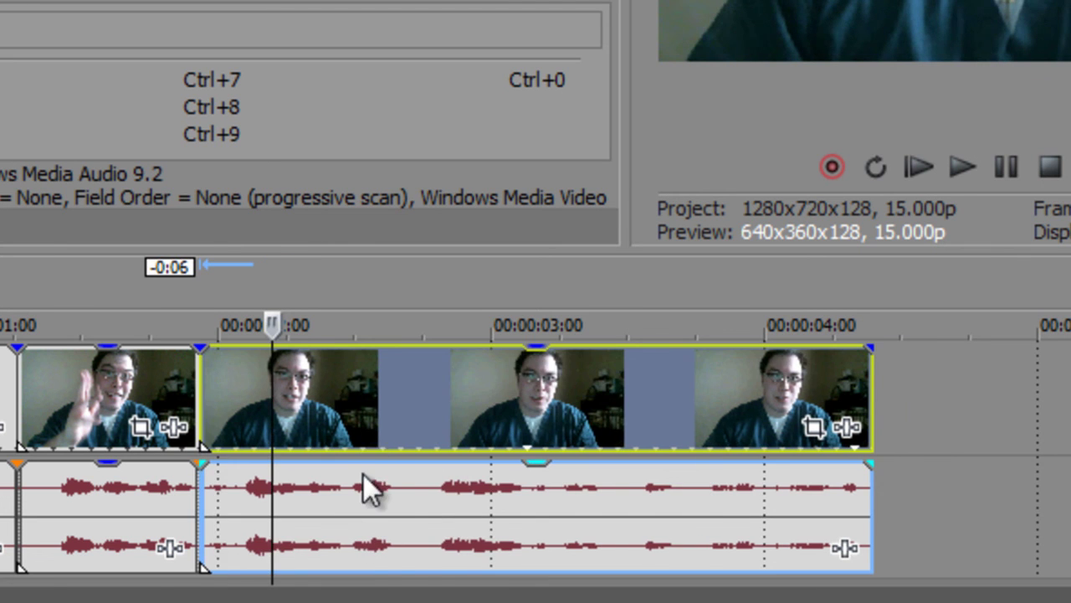
Split the last piece at about 2.7 seconds, move the remainder 0:10 later, and split it again at about 3.8 seconds
left_click(402, 514)
key("s")
left_click_drag(479, 524, 703, 547)
left_click(703, 547)
key("s")
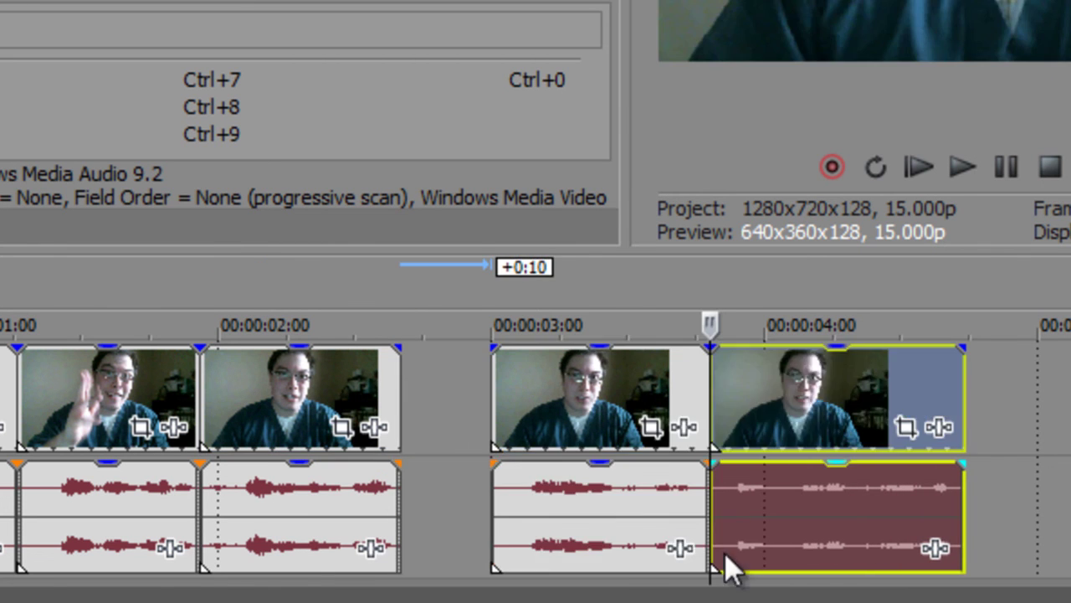
Split the last piece four more times, at about 4.1, 4.3, 4.4 and 4.5 seconds
left_click(784, 511)
key("s")
left_click(837, 528)
key("s")
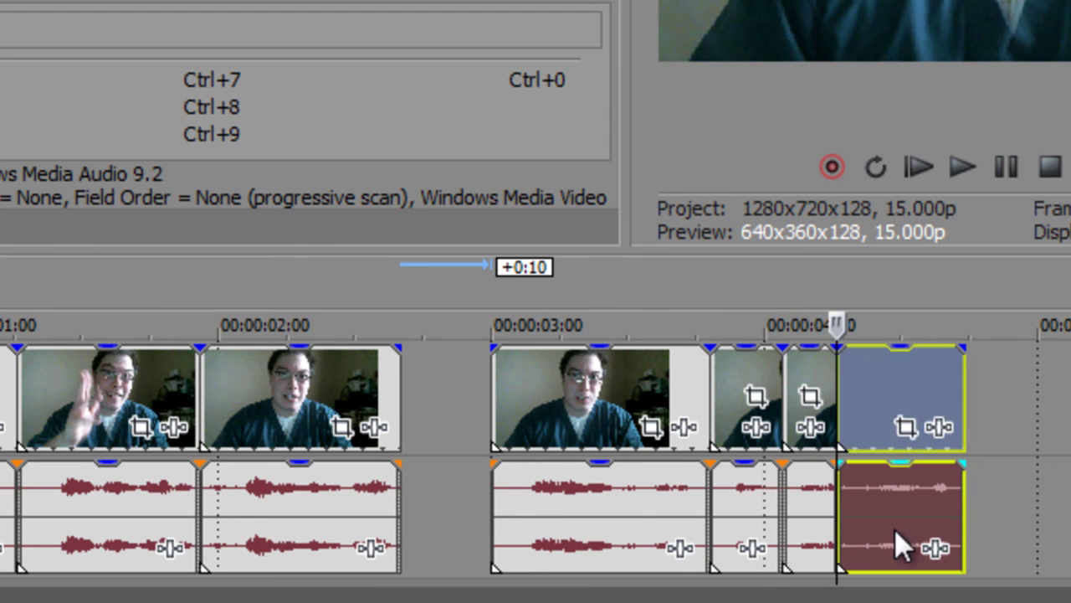
left_click(871, 527)
key("s")
left_click(910, 529)
key("s")
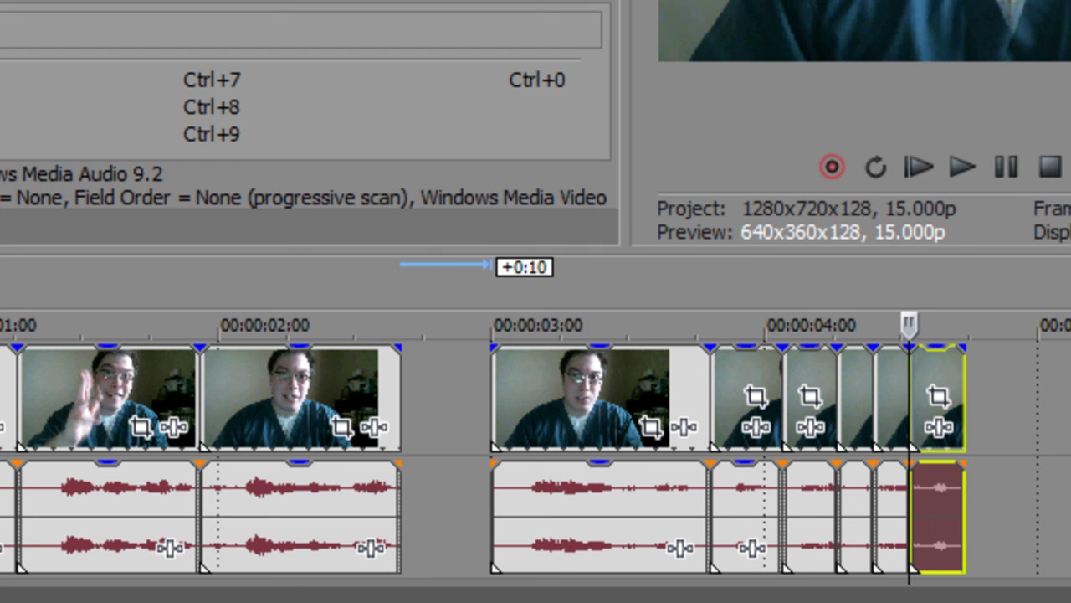
Move each piece after the gap at about 2.7 seconds earlier so that all pieces sit end to end without gaps
left_click_drag(576, 394, 483, 407)
left_click(733, 400)
left_click_drag(733, 397, 642, 400)
left_click_drag(801, 383, 730, 371)
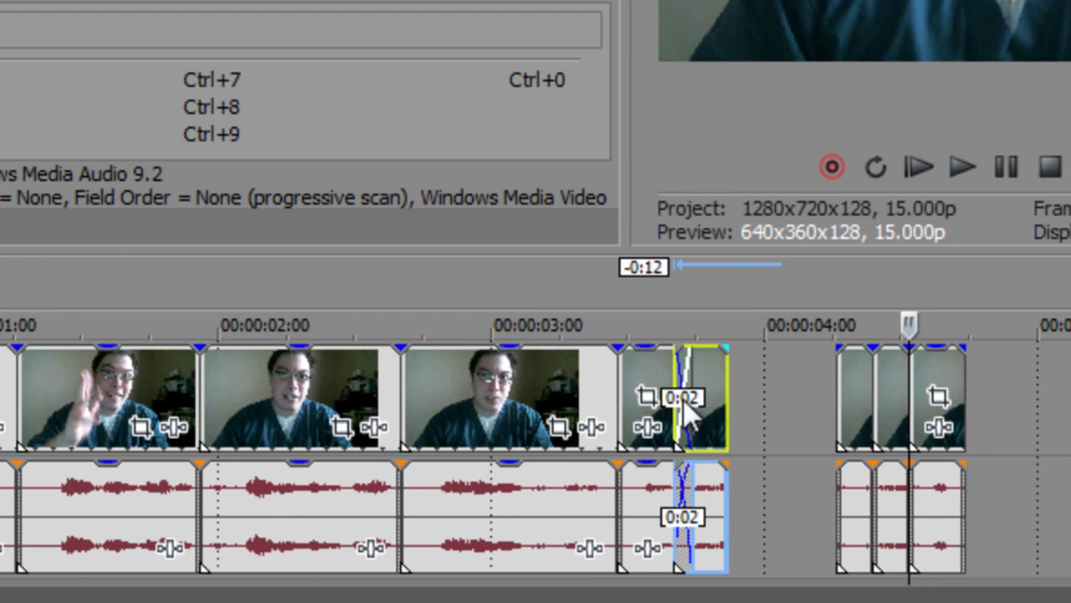
left_click_drag(854, 393, 766, 394)
left_click_drag(878, 393, 799, 393)
left_click_drag(924, 365, 843, 404)
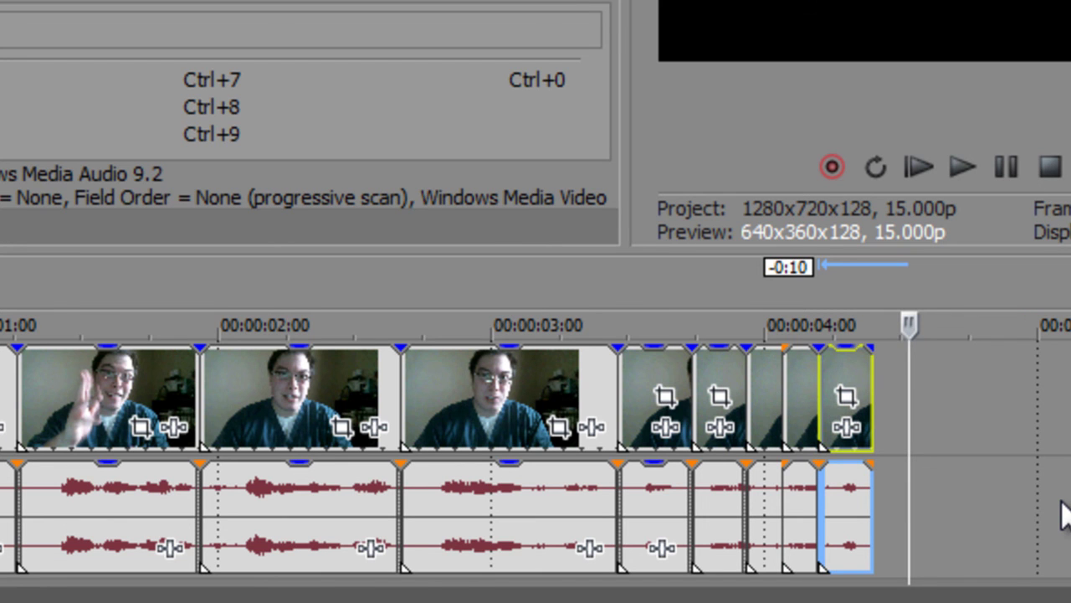